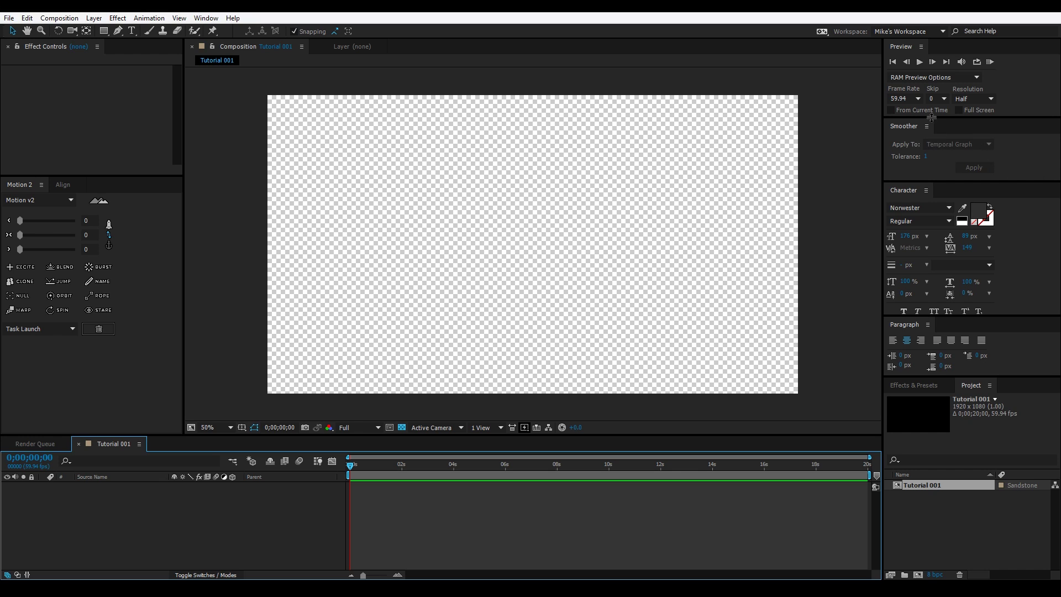
Close the Smoother panel and make the Paragraph panel taller
right_click(902, 128)
left_click(958, 140)
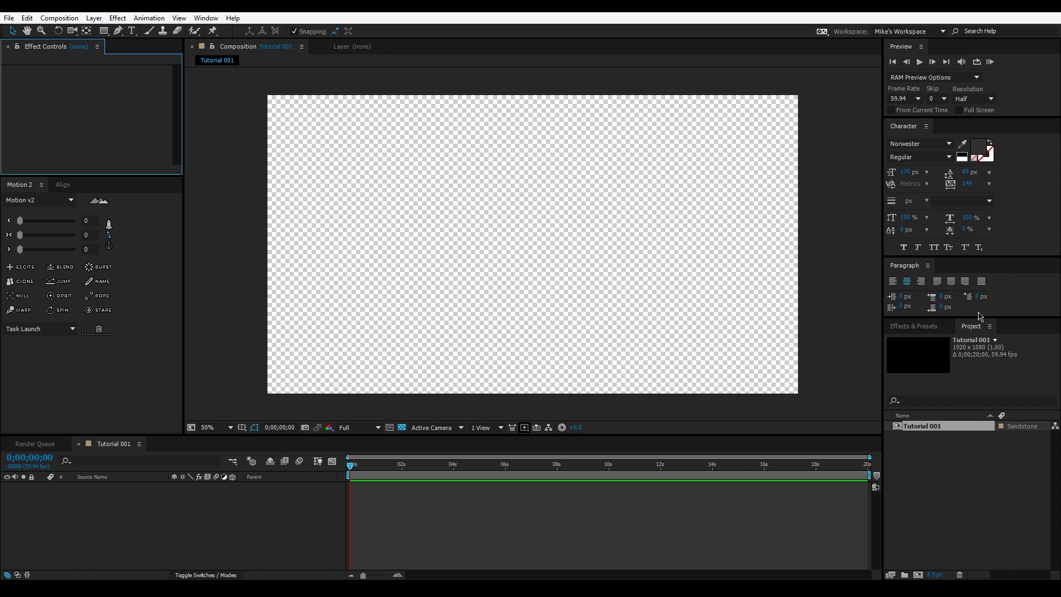
left_click_drag(965, 316, 958, 338)
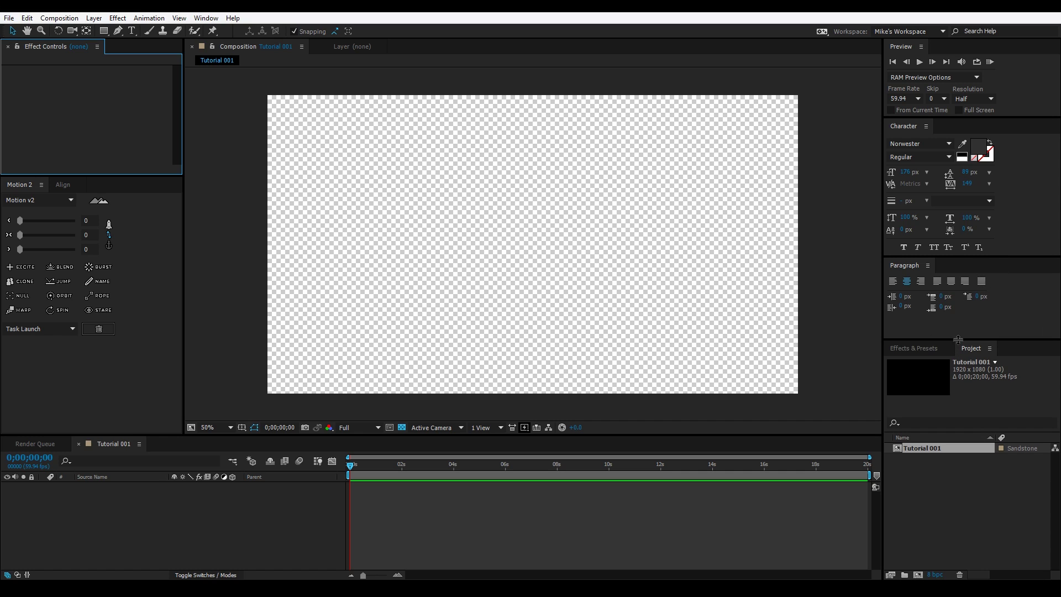
left_click(913, 349)
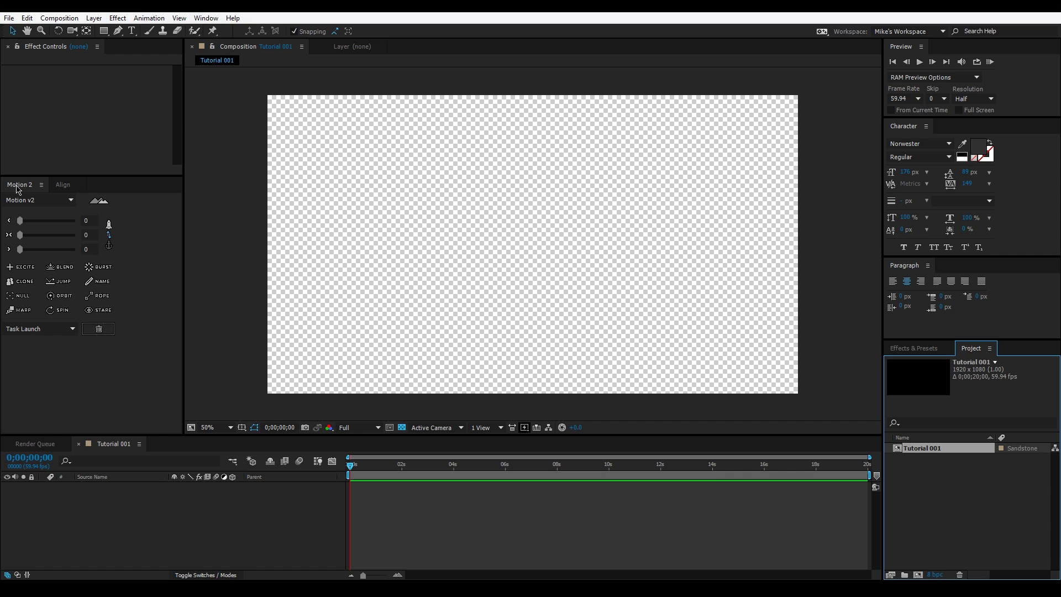
Narrow the left panels to widen the viewer and make the timeline taller
left_click(61, 185)
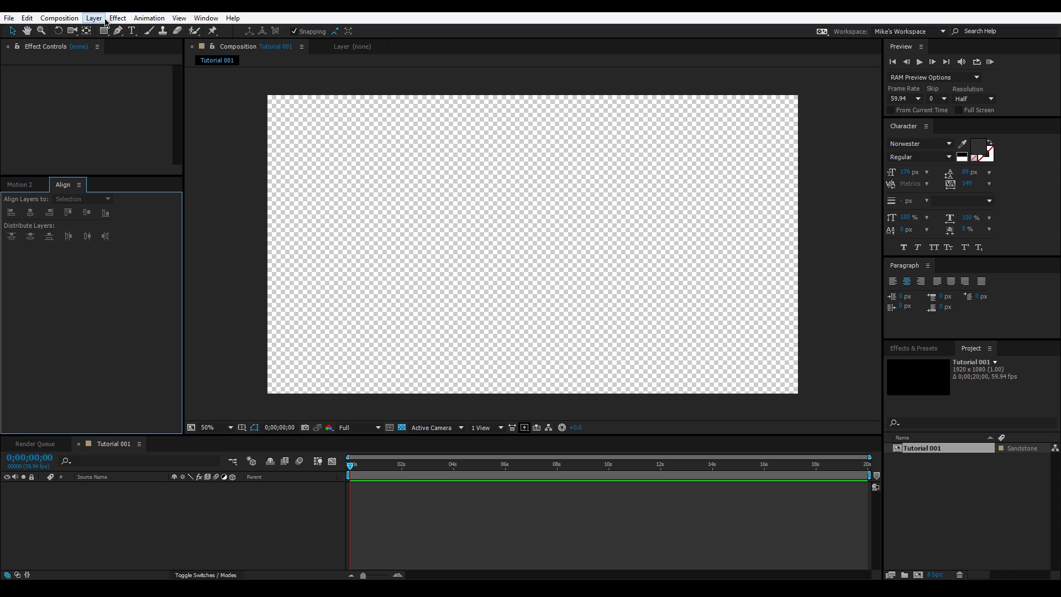
left_click(206, 18)
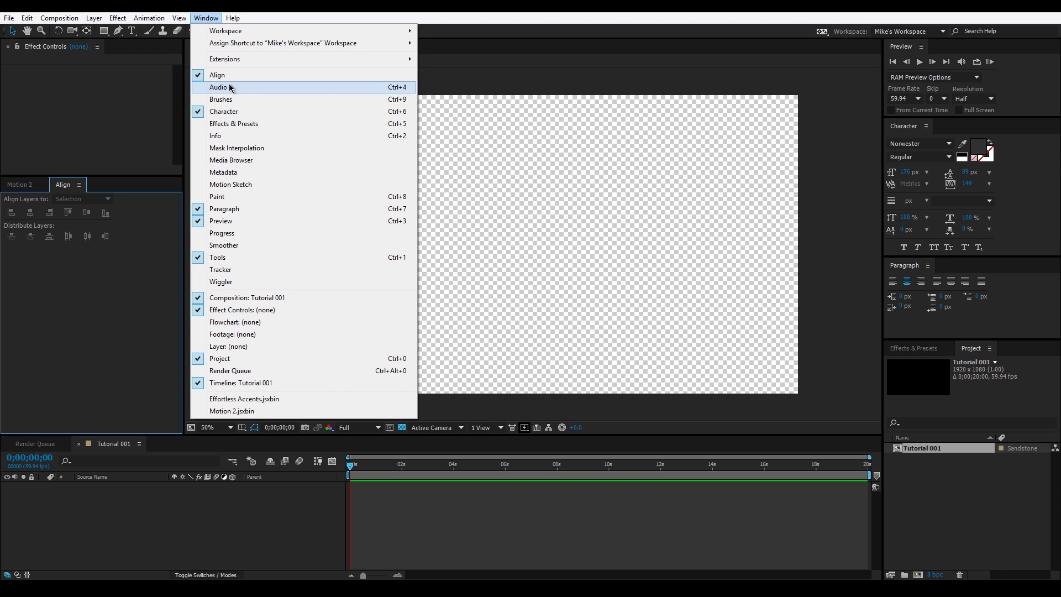
left_click(97, 244)
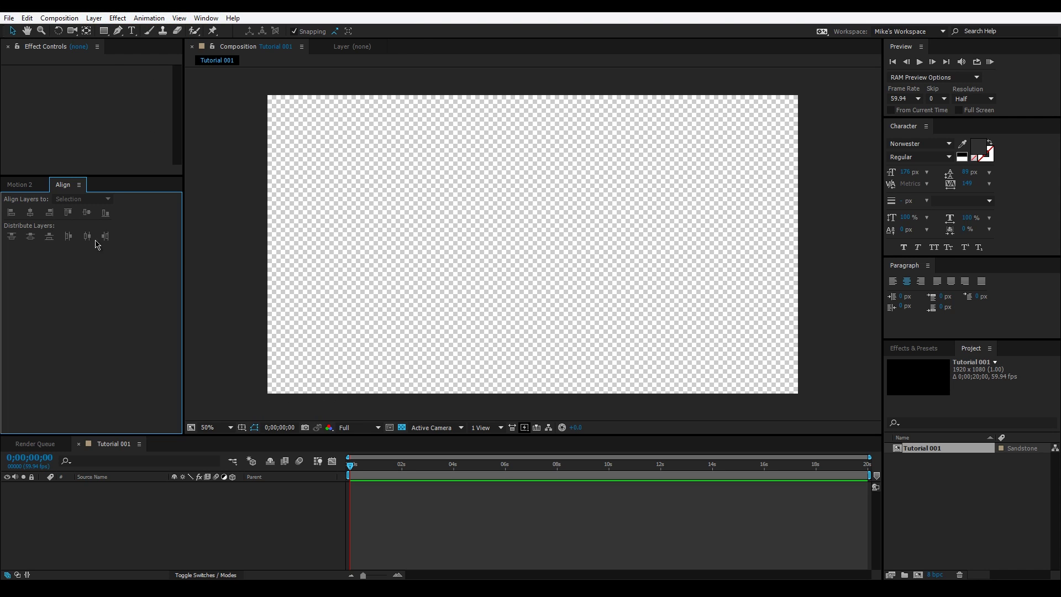
left_click(27, 187)
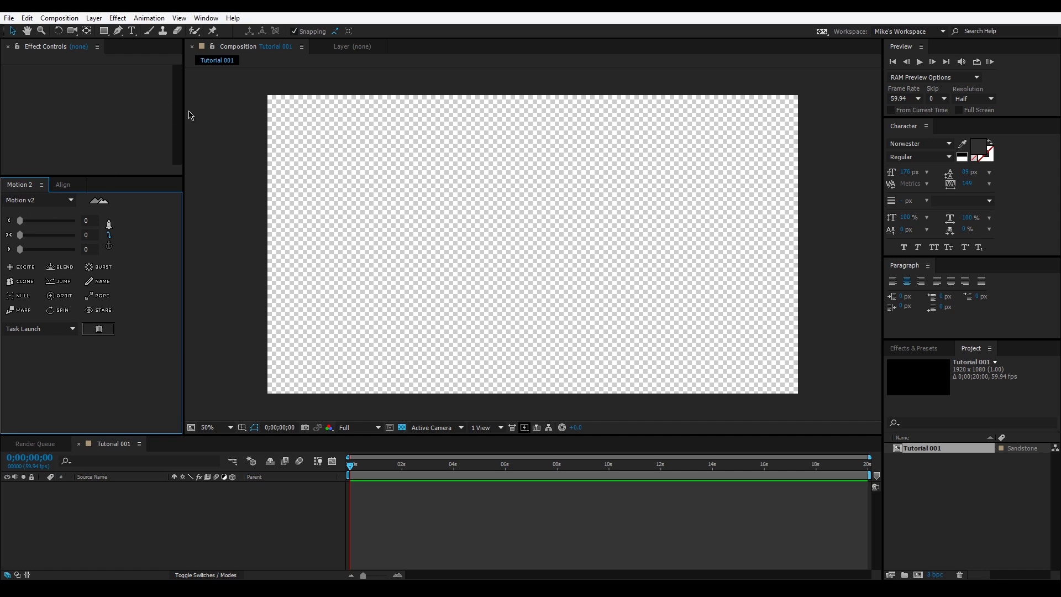
left_click_drag(182, 110, 133, 136)
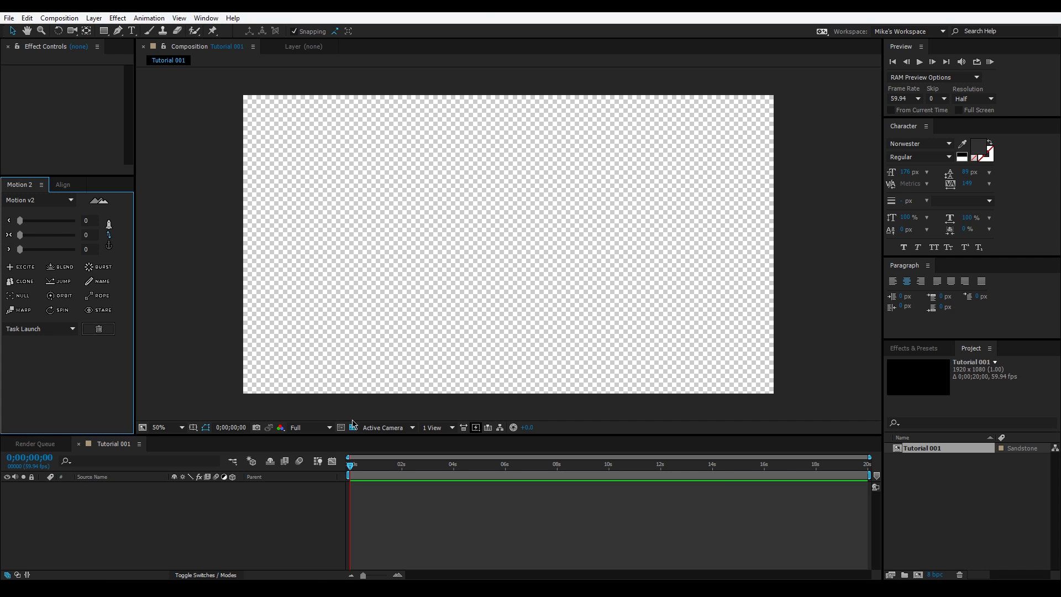
scroll(471, 289, "down", 2)
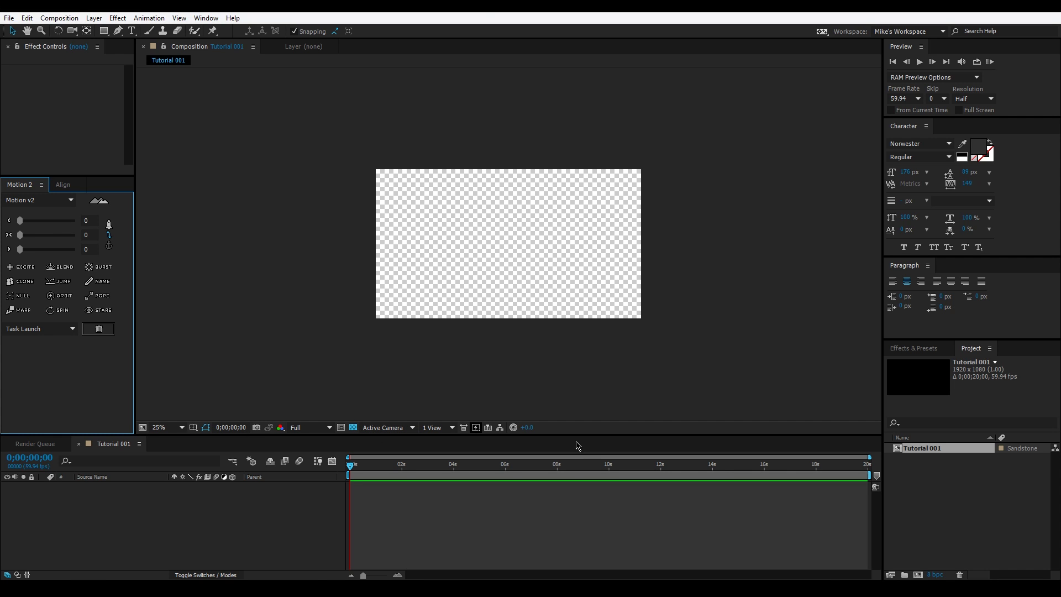
left_click_drag(581, 435, 581, 406)
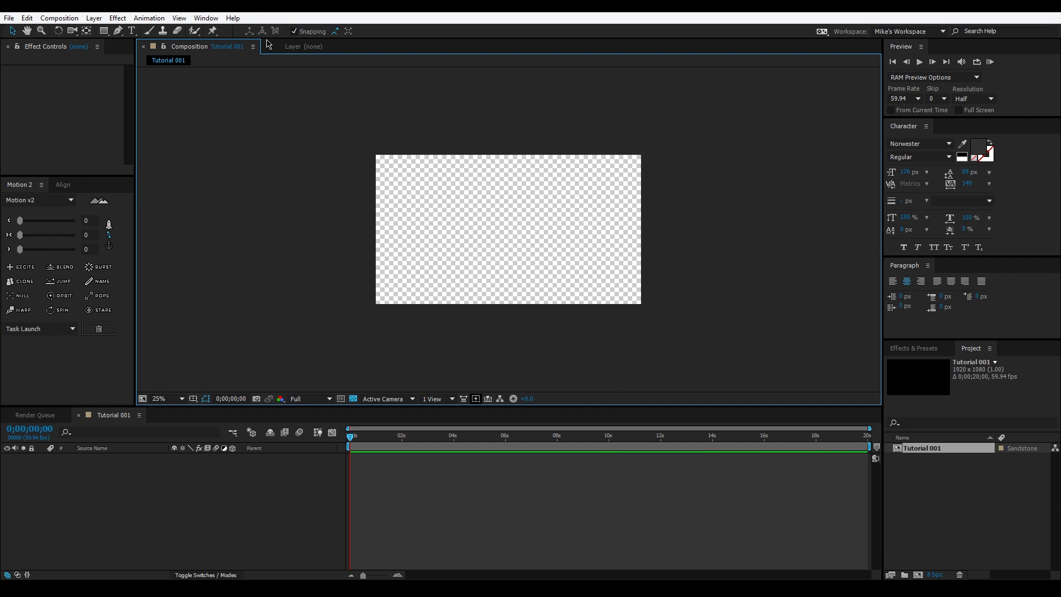
Create a new solid layer, Medium Red Solid 1, coloured red F74A4A
left_click(94, 18)
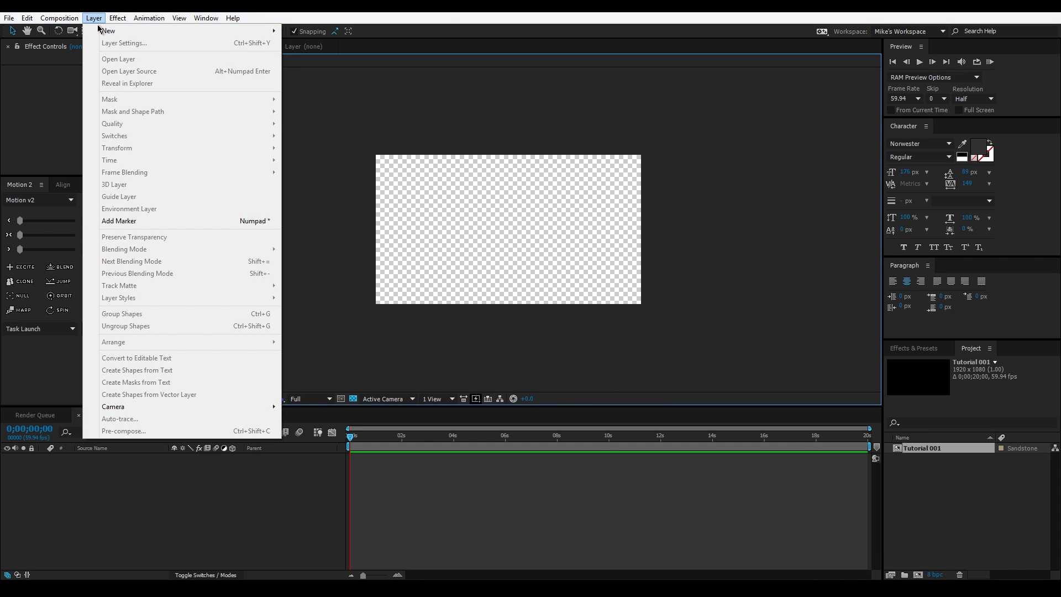
mouse_move(242, 37)
left_click(308, 42)
left_click(466, 456)
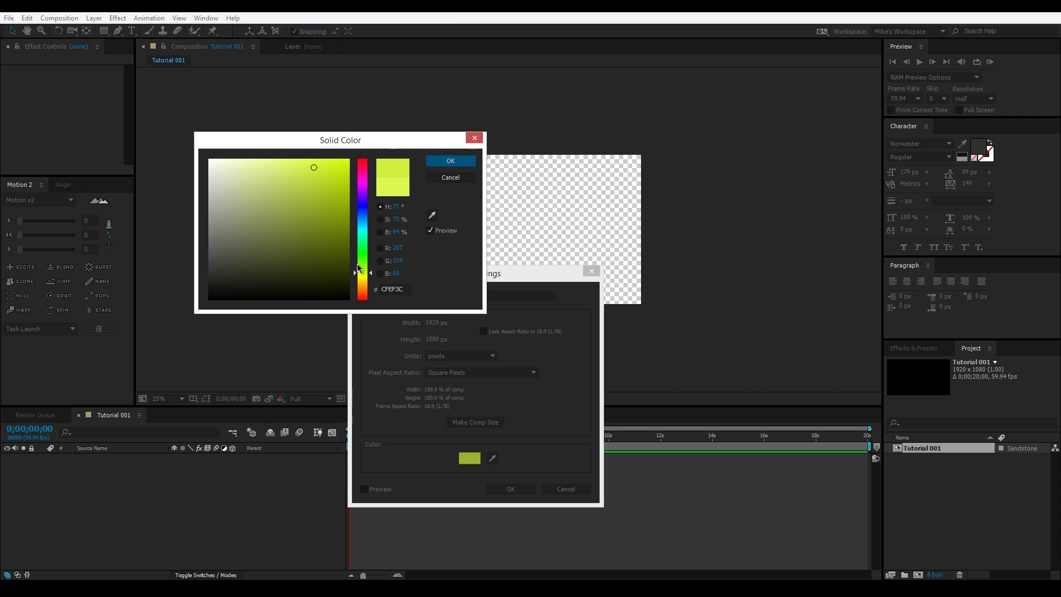
left_click_drag(369, 276, 367, 143)
left_click_drag(312, 169, 324, 161)
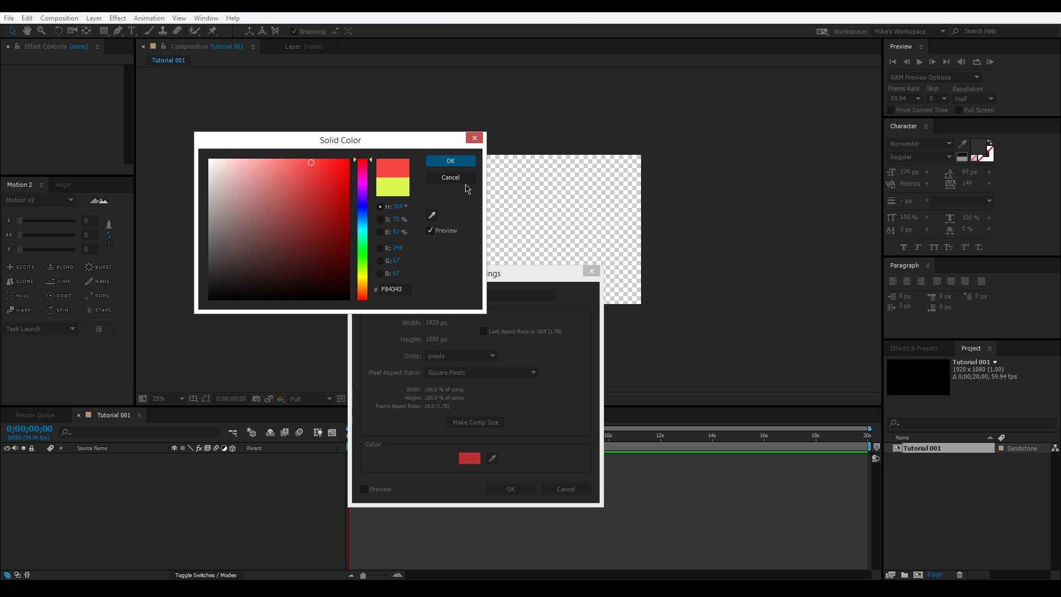
left_click(463, 161)
left_click(522, 489)
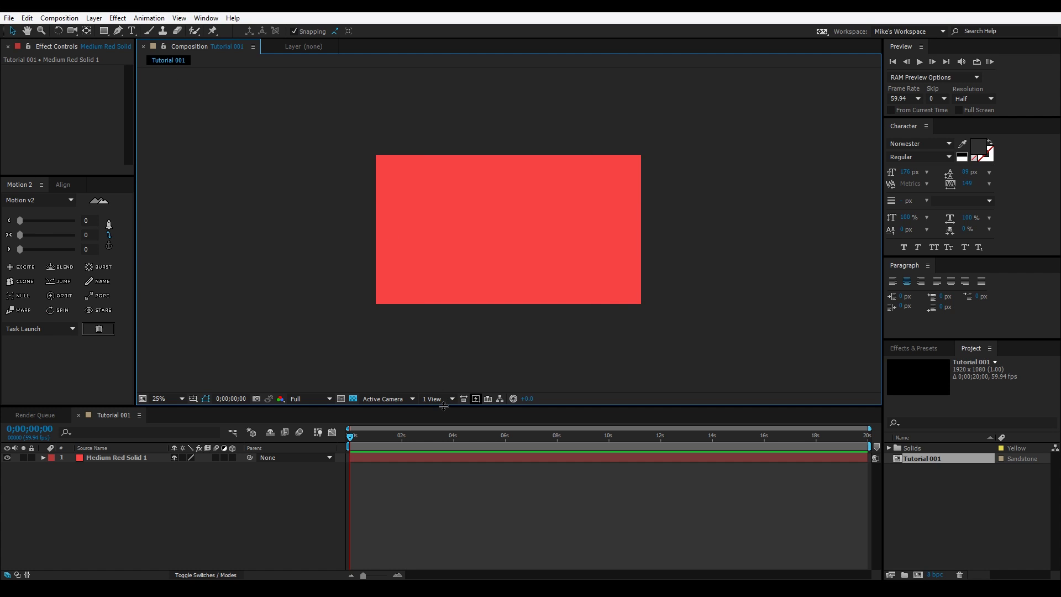
Enlarge the timeline and draw a white square over the solid's left side
left_click_drag(434, 407, 439, 377)
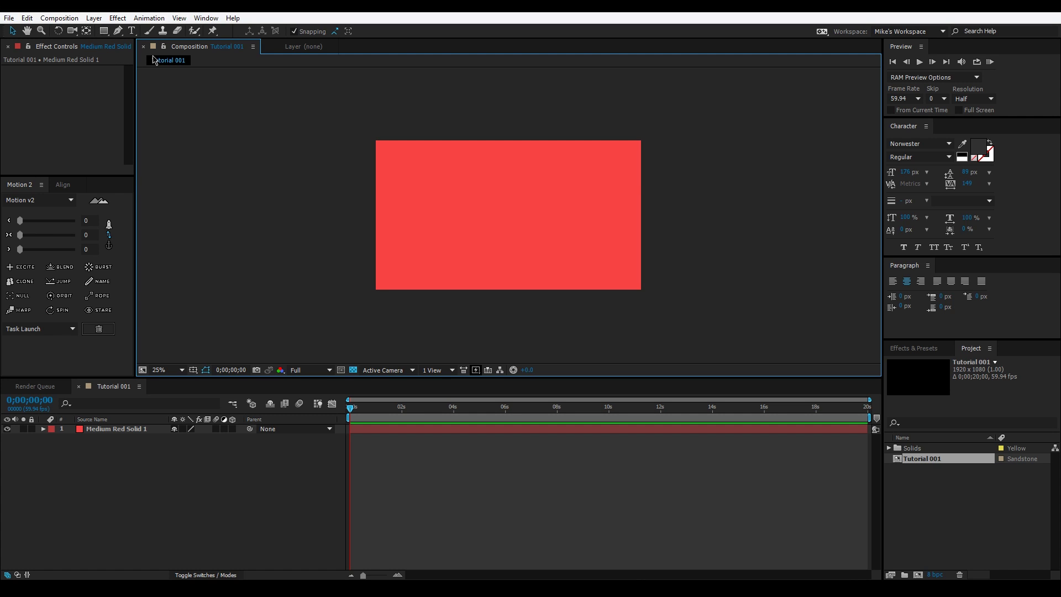
left_click(458, 190)
left_click(359, 179)
key("q")
left_click_drag(410, 155, 520, 264)
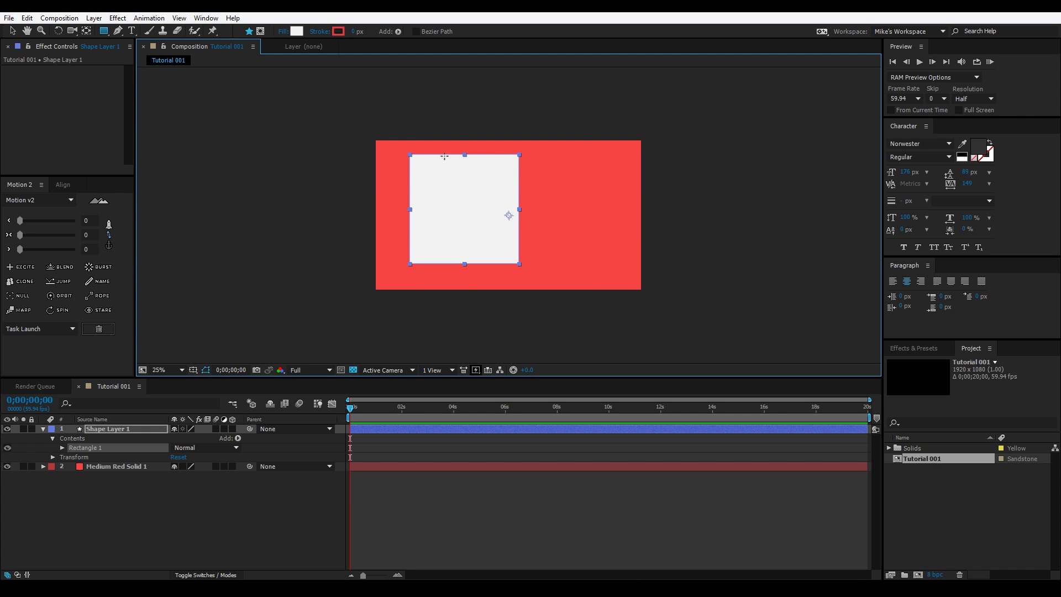
left_click(13, 30)
key("ctrl+shift+a")
Select the square's layer and scrub its Rotation, undoing back to 0°
left_click(529, 166)
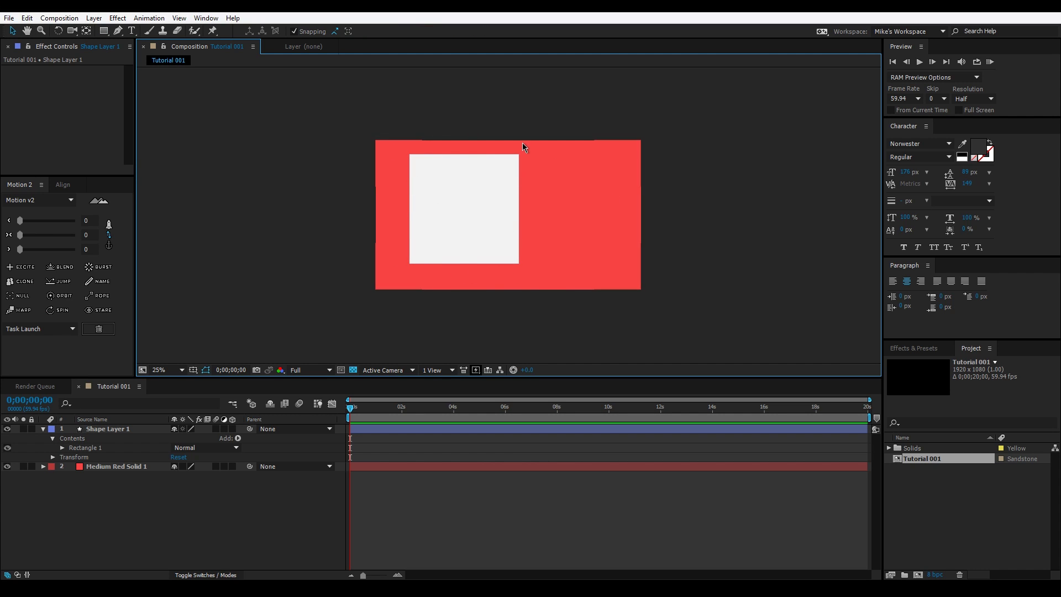
left_click(416, 160)
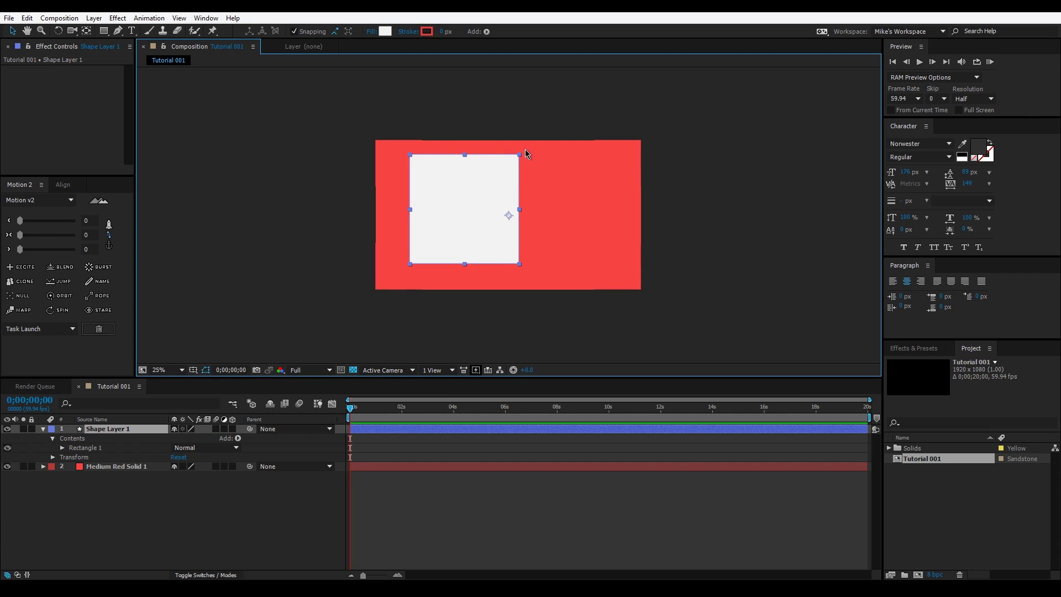
left_click(525, 154)
left_click(738, 194)
left_click(486, 184)
key("r")
mouse_move(182, 437)
left_mouse_down()
mouse_move(207, 438)
mouse_move(171, 437)
left_mouse_up()
key("ctrl+z")
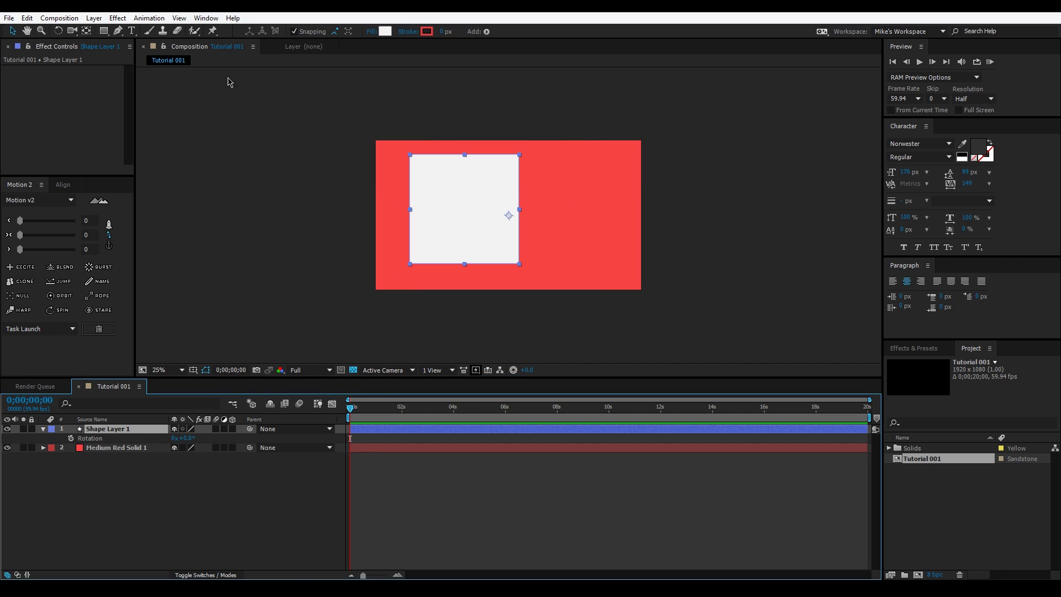
Move the square's anchor point to its centre with the Pan Behind tool
left_click(87, 31)
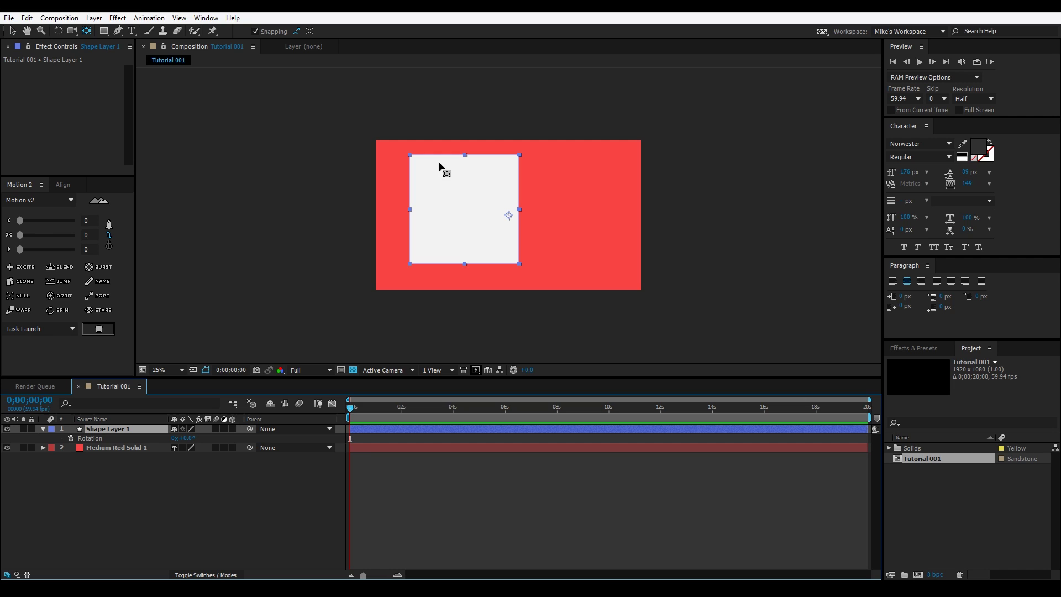
left_click_drag(508, 216, 472, 206)
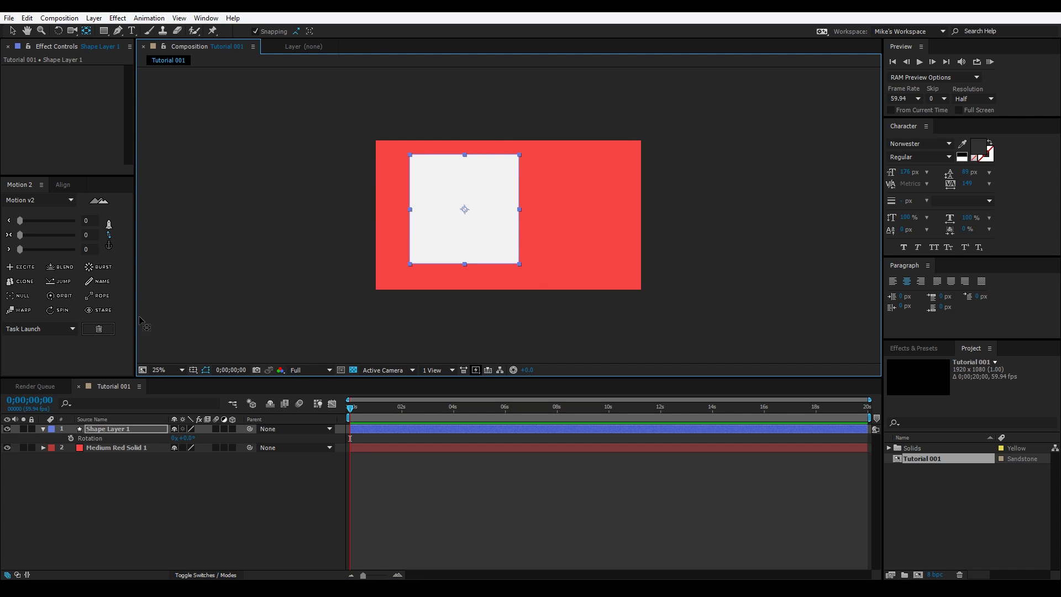
mouse_move(83, 240)
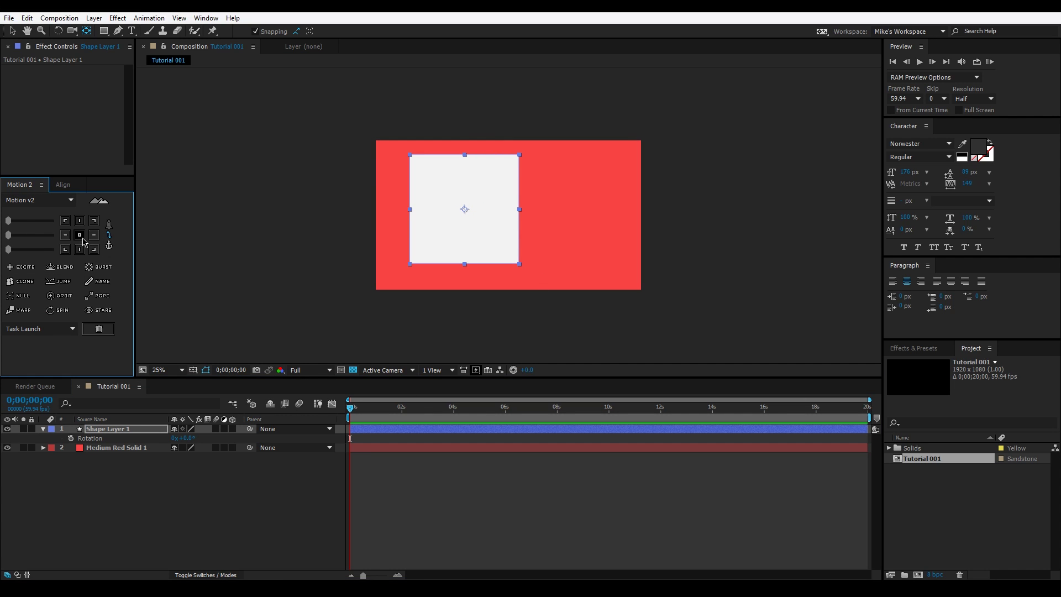
left_click(94, 234)
left_click(80, 237)
left_click(12, 30)
Centre the square horizontally in the composition using the Align panel
left_click(277, 144)
left_click(439, 214)
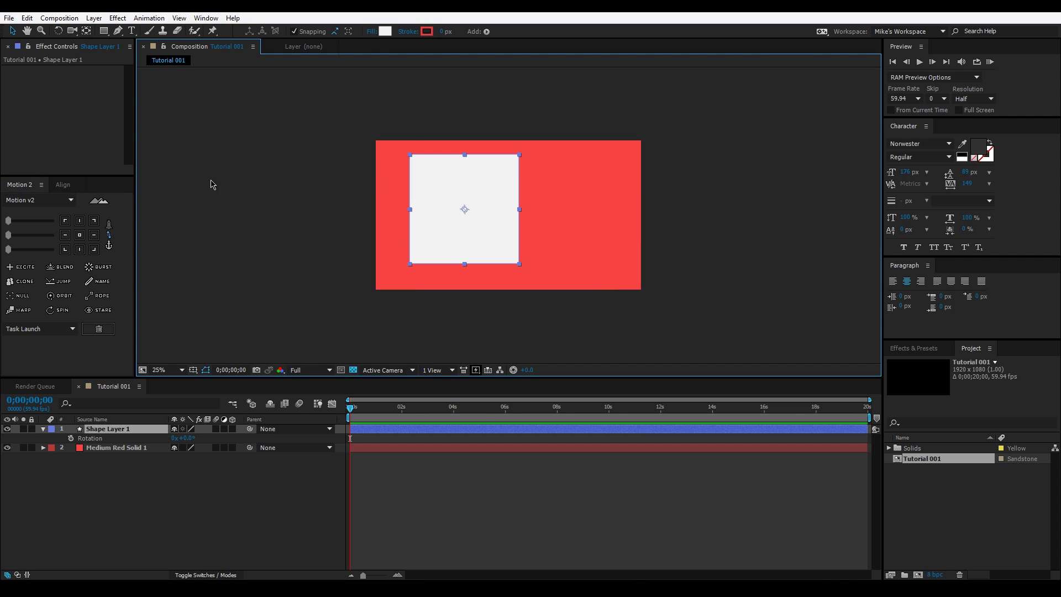
left_click(62, 185)
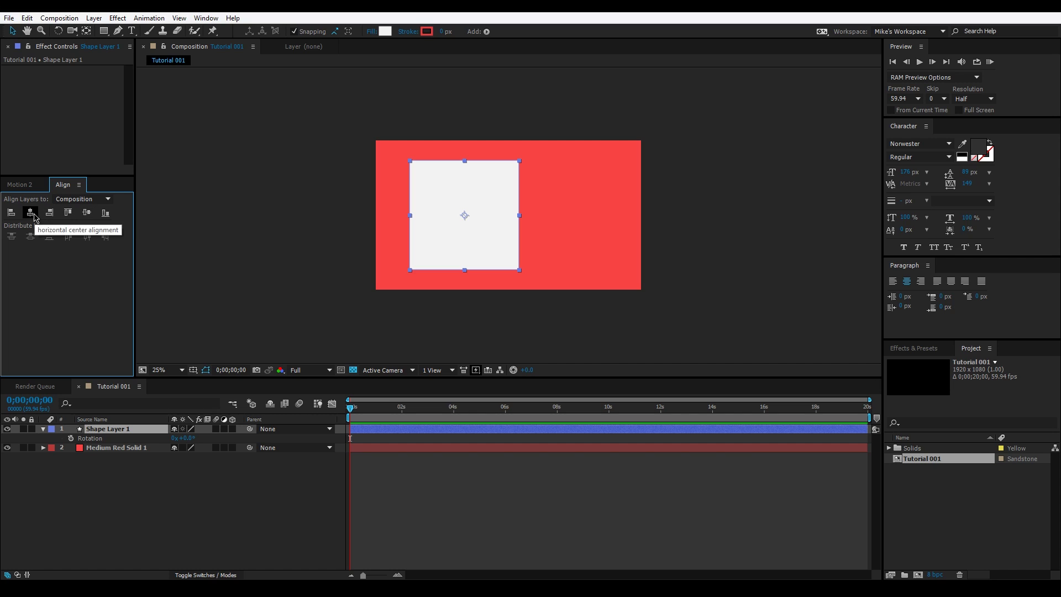
left_click(86, 213)
left_click(744, 229)
Scale Shape Layer 1 down to 68%
left_click(148, 528)
left_click(111, 429)
key("s")
left_click(116, 461)
left_click(121, 430)
left_click(204, 447)
left_click(204, 440)
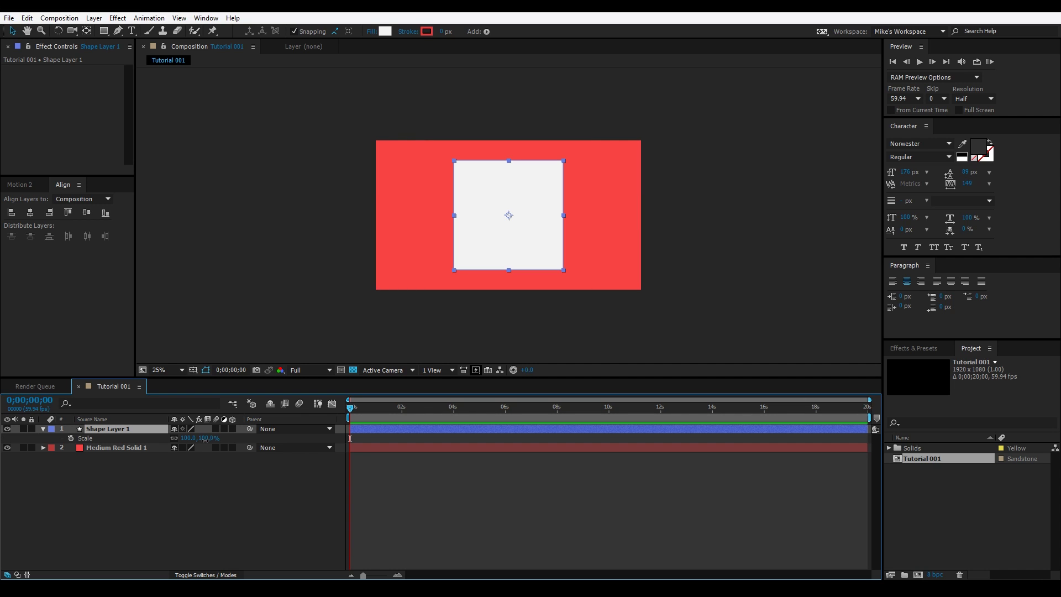
left_click_drag(205, 439, 188, 439)
left_click(778, 273)
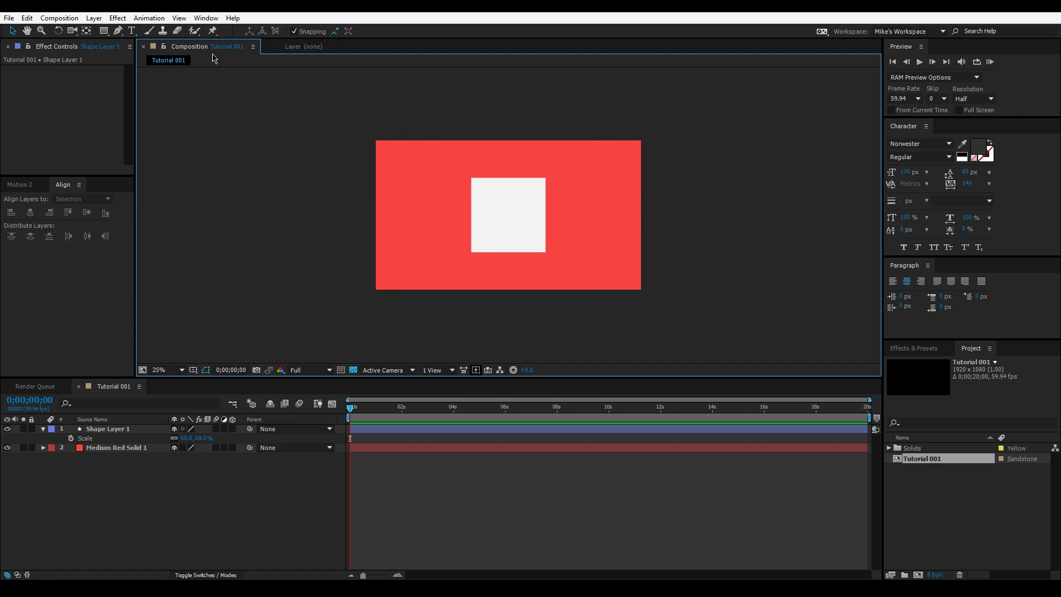
Switch to the Ellipse tool and start a new ellipse shape layer
left_click(104, 31)
key("q")
key("q")
left_click(407, 166)
Draw a white ellipse and move its anchor point to the circle's centre
left_click_drag(408, 165, 469, 247)
key("y")
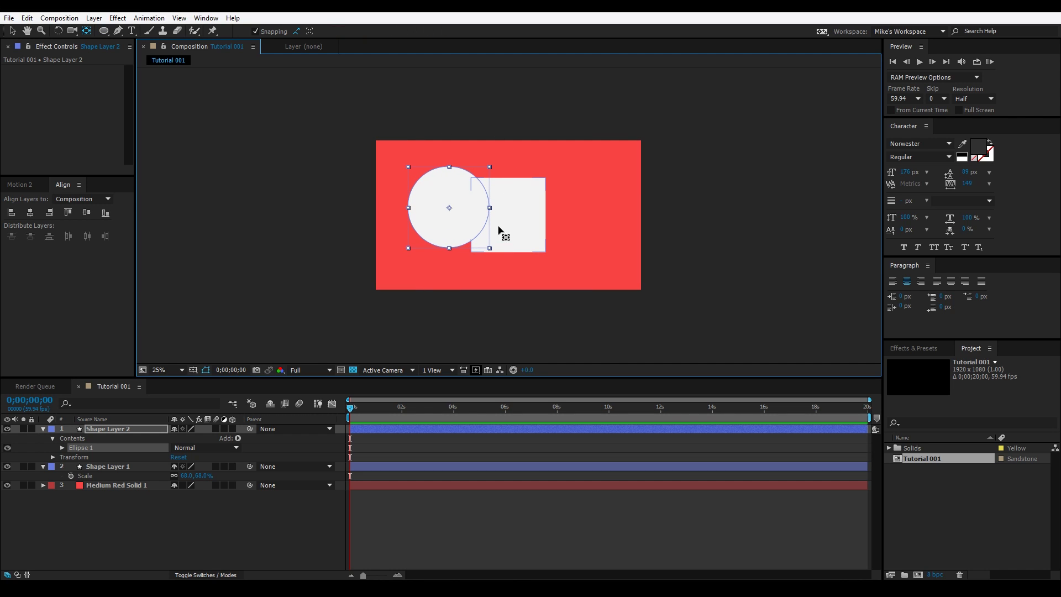
left_click(159, 536)
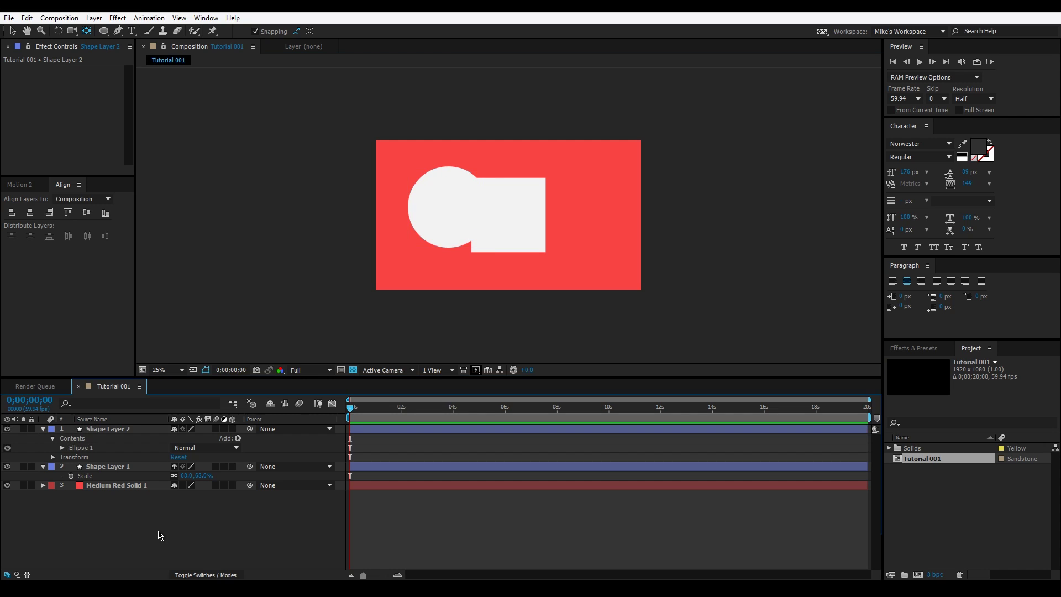
left_click(132, 430)
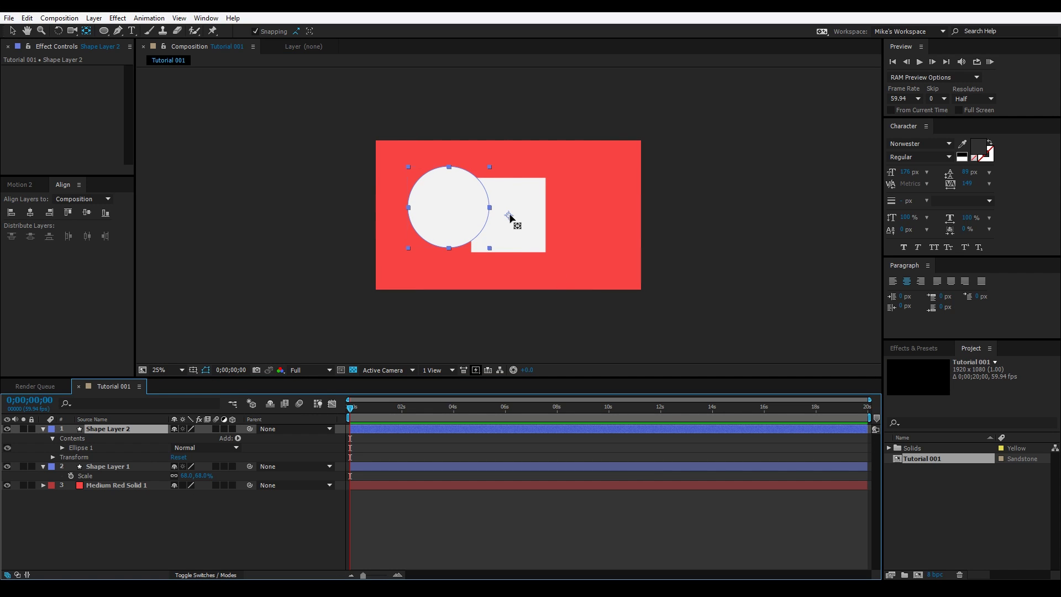
left_click_drag(509, 214, 449, 208)
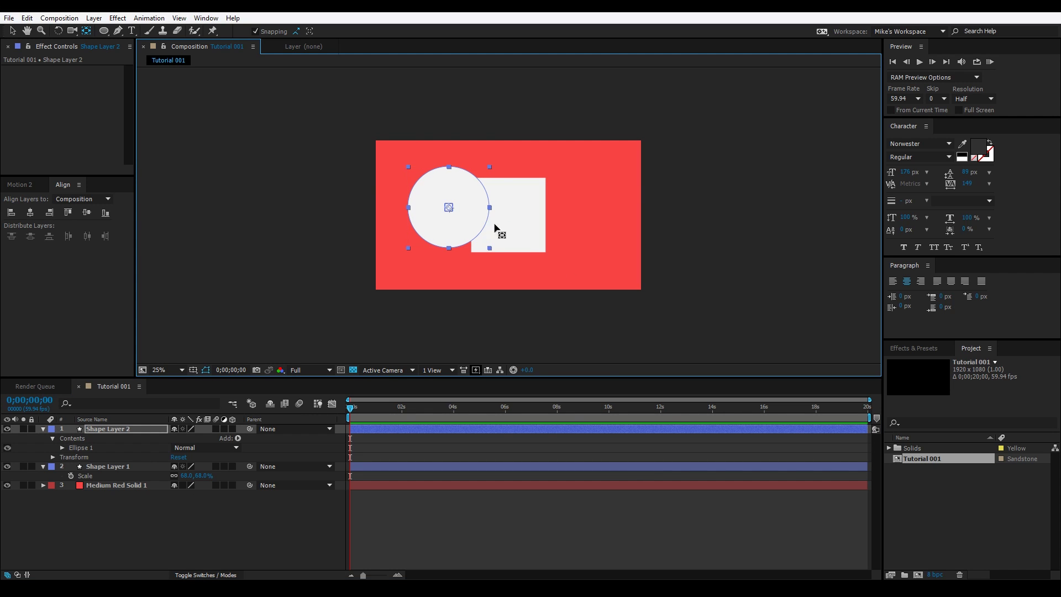
Centre the circle vertically and horizontally in the composition
left_click(87, 213)
left_click(30, 212)
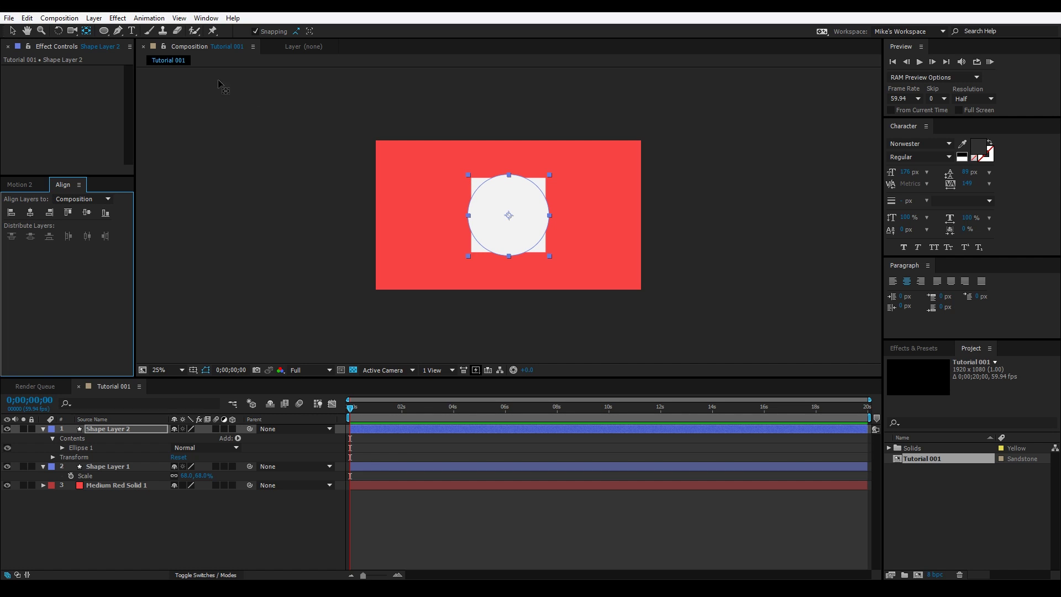
left_click(12, 30)
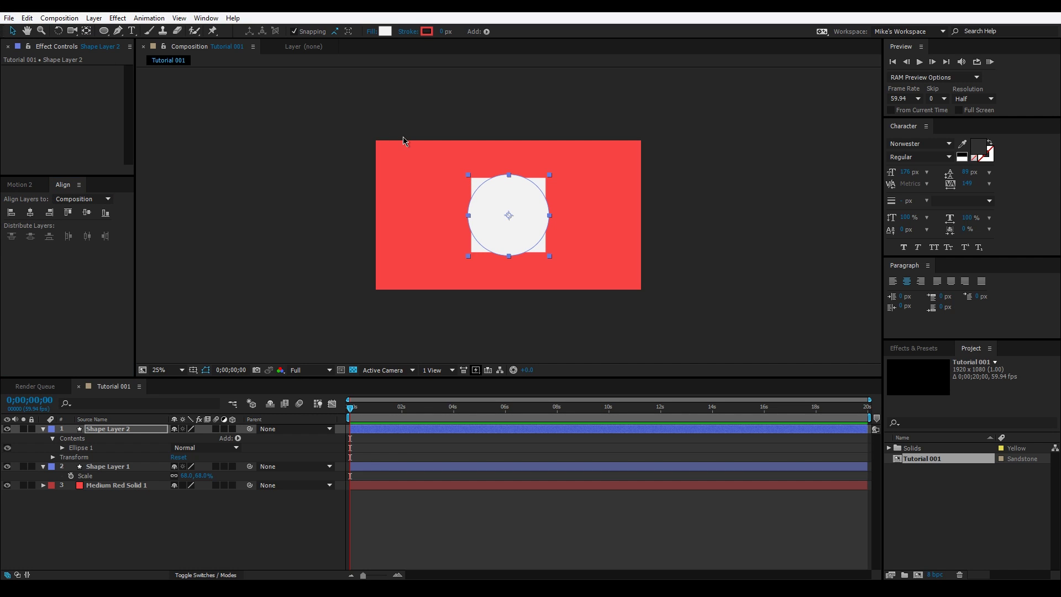
left_click(417, 95)
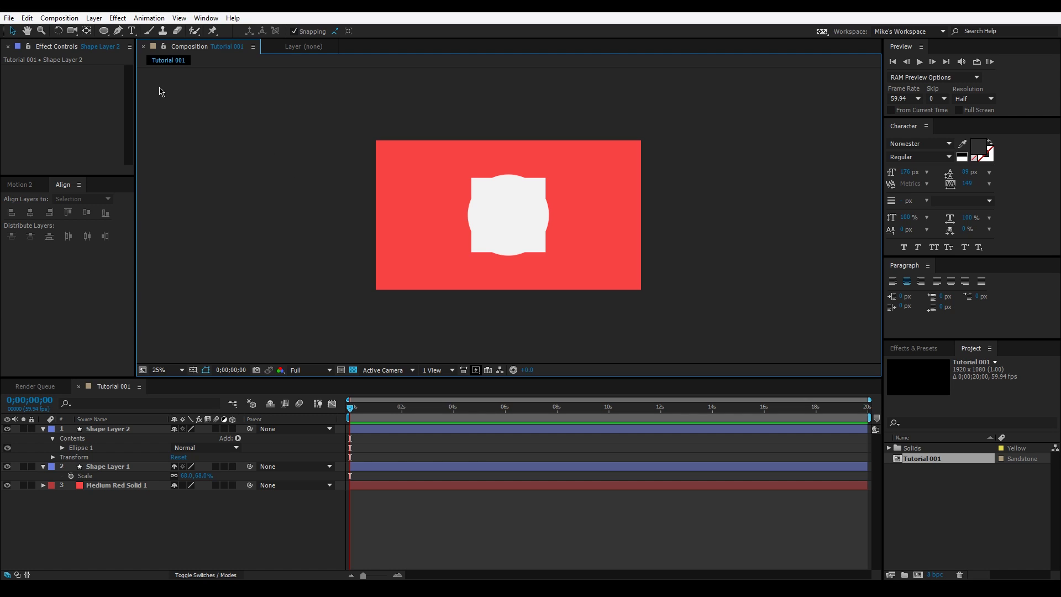
left_click(104, 32)
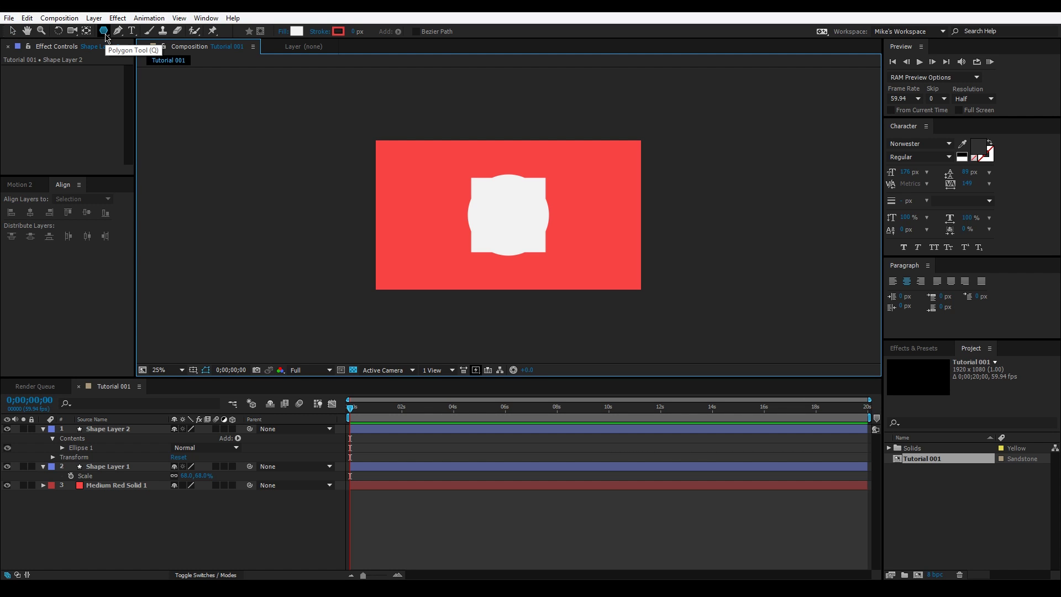
Draw a white pentagon near the composition's top-left corner
left_click_drag(423, 169, 445, 180)
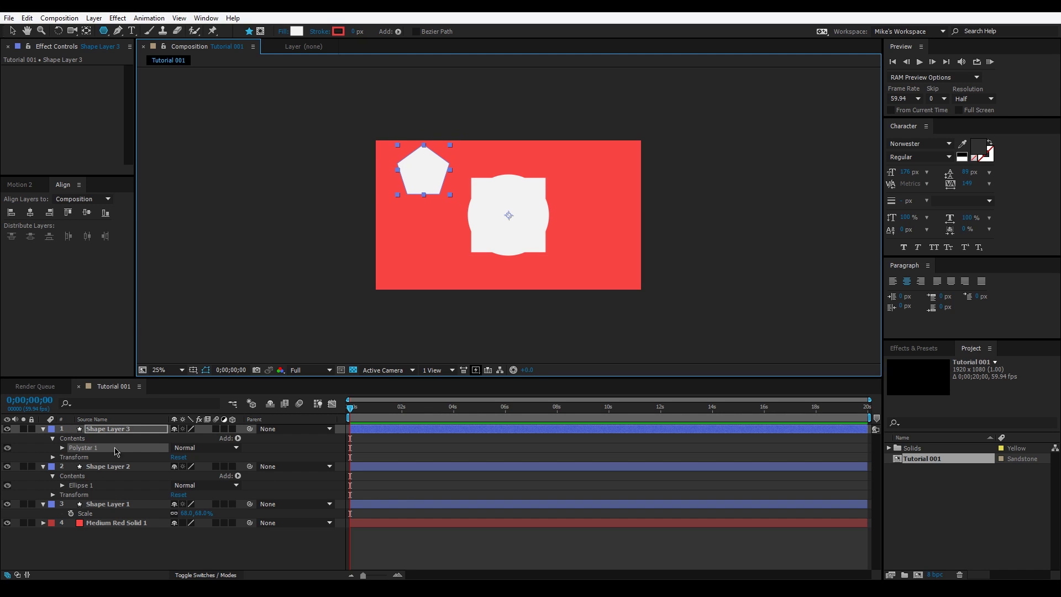
left_click(12, 31)
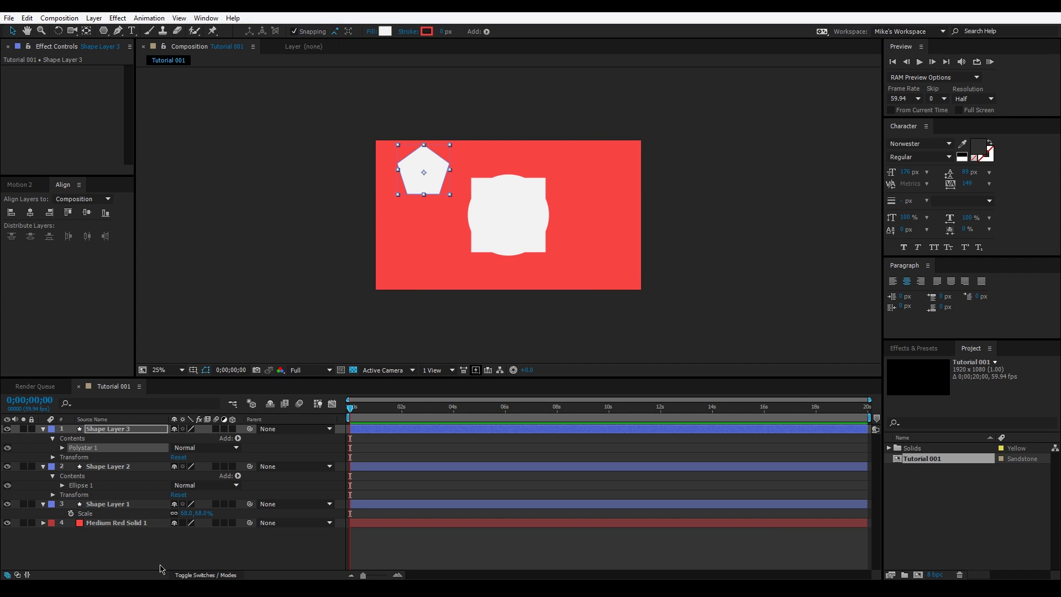
left_click(110, 420)
left_click(115, 431)
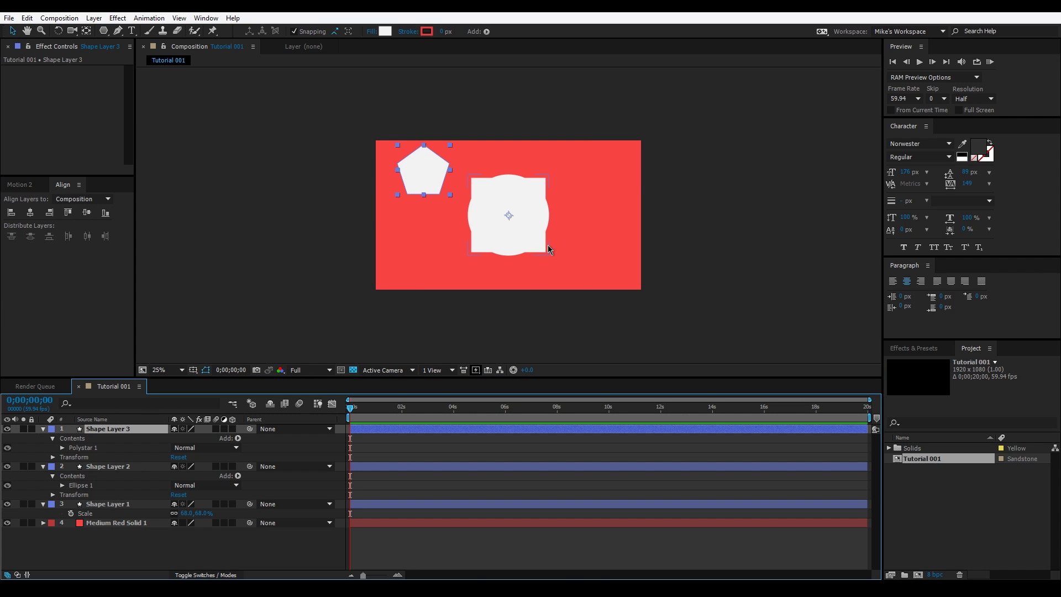
left_click(21, 184)
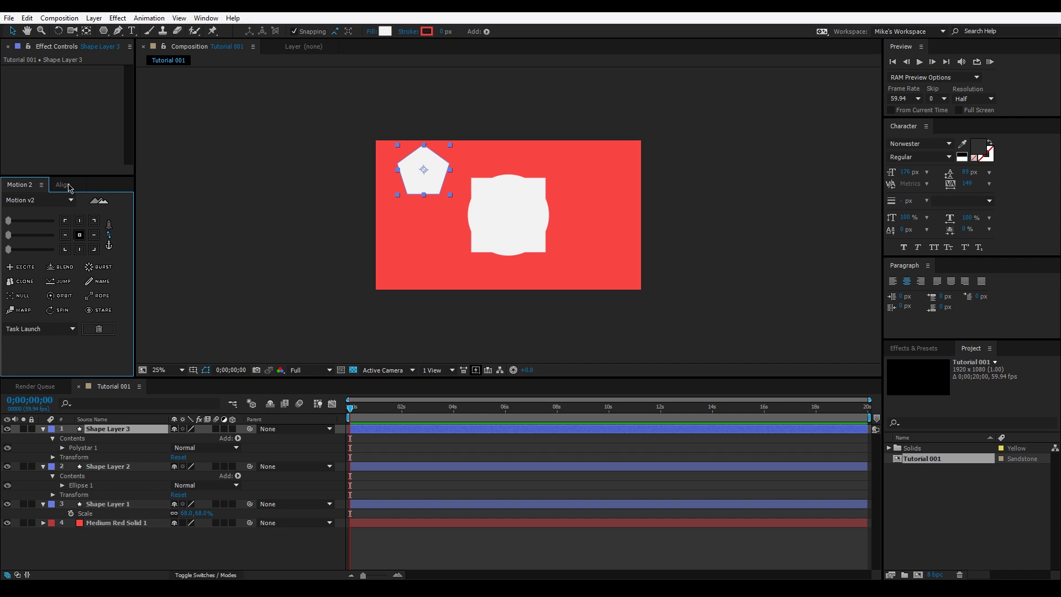
left_click(152, 533)
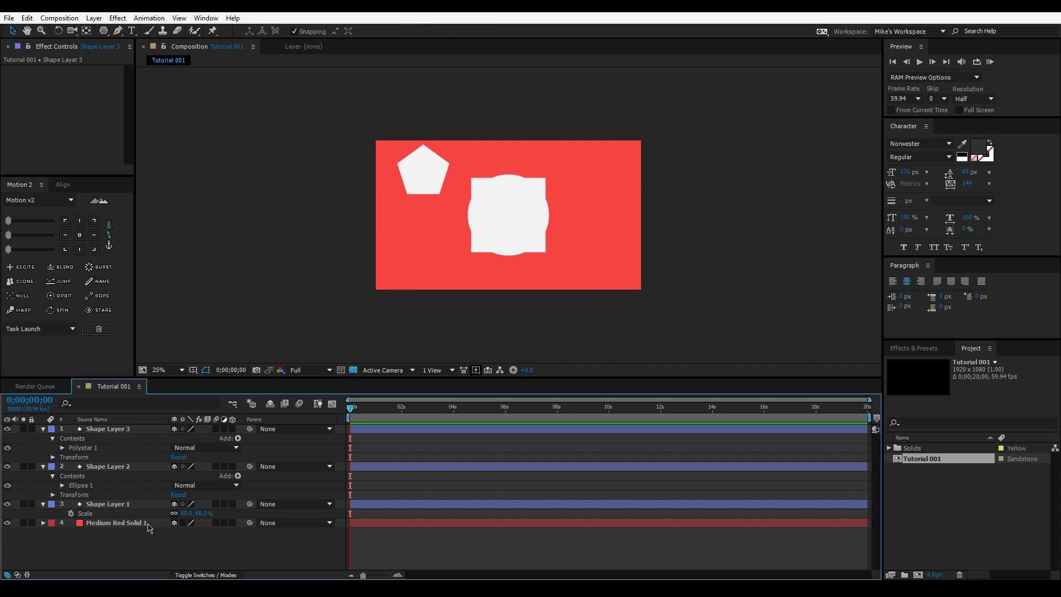
left_click(113, 430)
Set the Polystar's Points to 3, turning the pentagon into a triangle
left_click(85, 450)
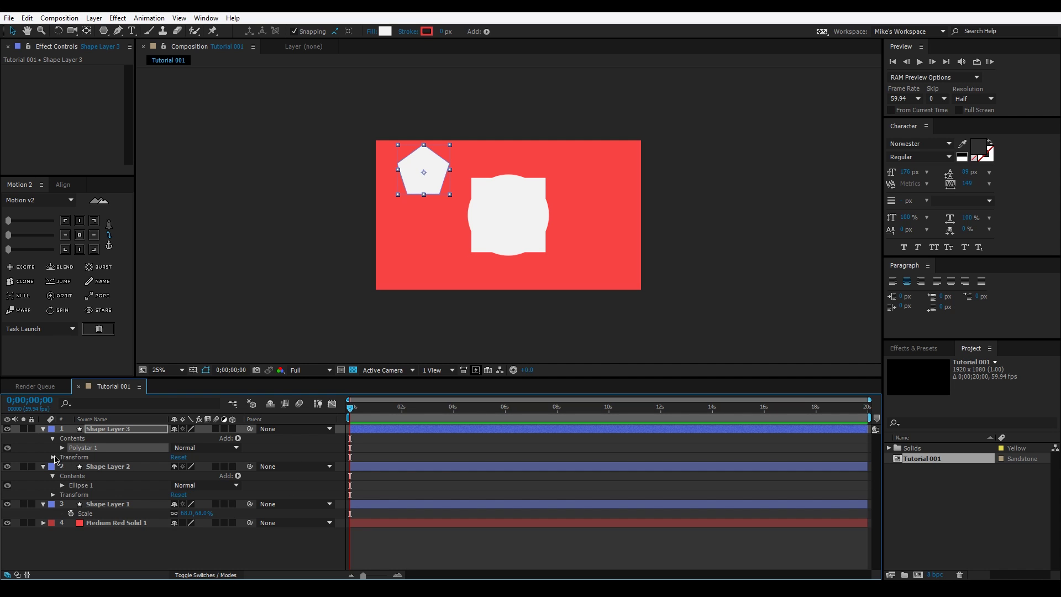
left_click(62, 447)
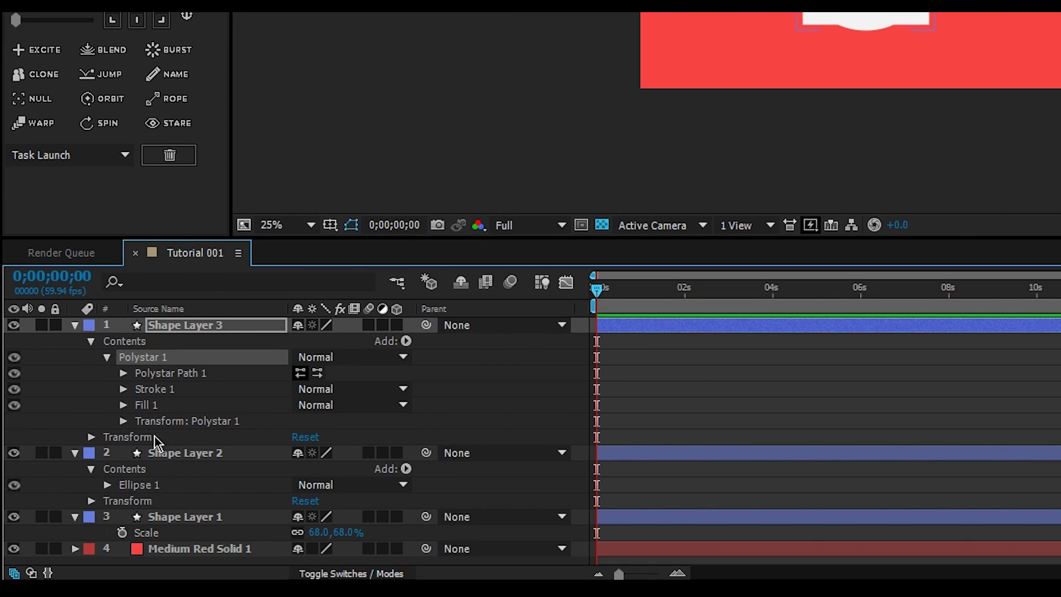
left_click(123, 374)
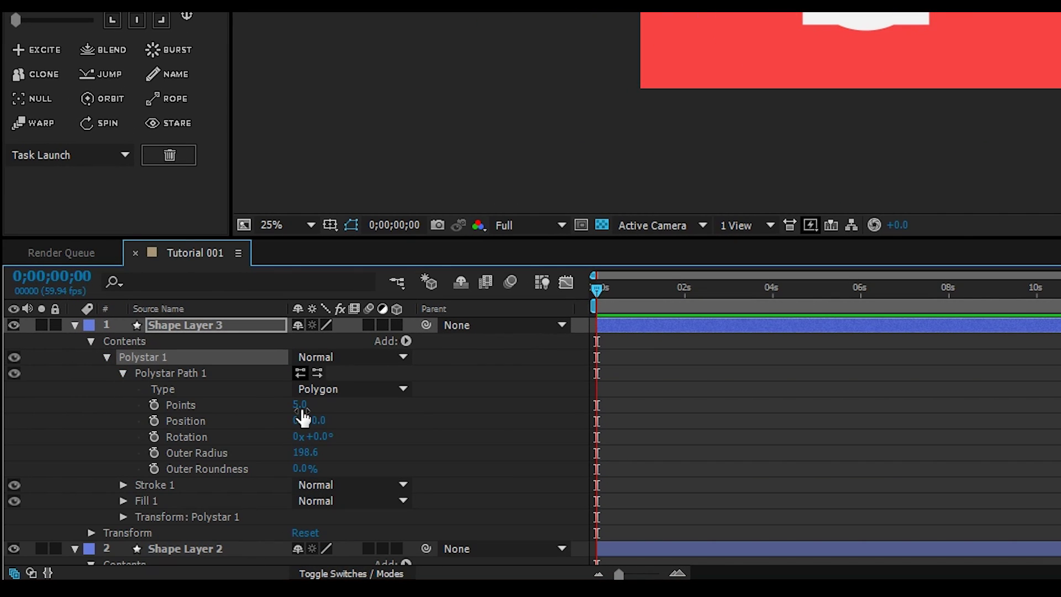
left_click_drag(300, 407, 284, 407)
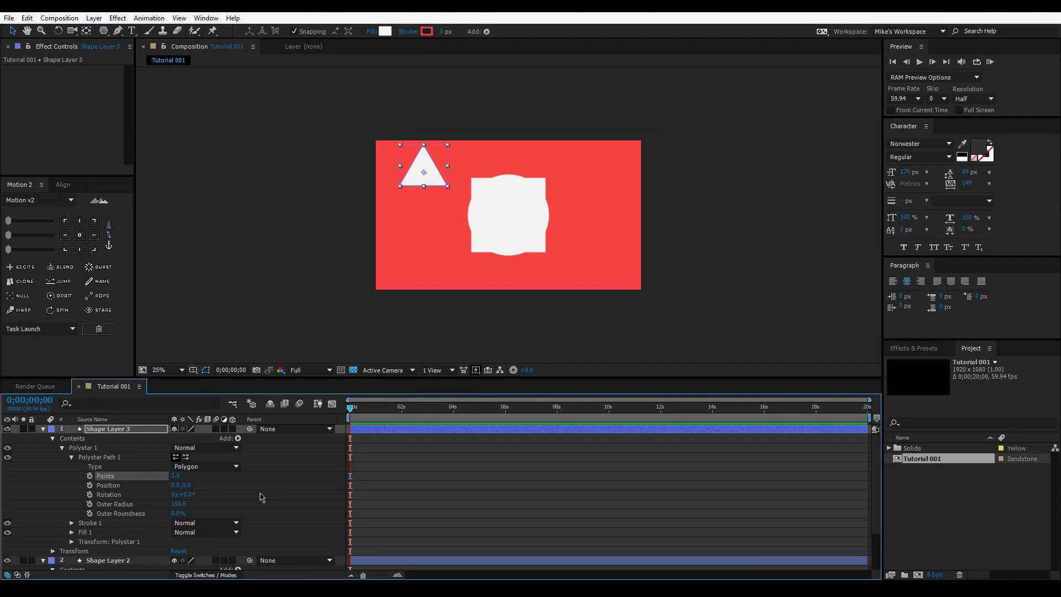
Scale the triangle layer up to 124%
left_click(43, 429)
left_click(127, 429)
key("s")
left_click_drag(194, 438, 499, 424)
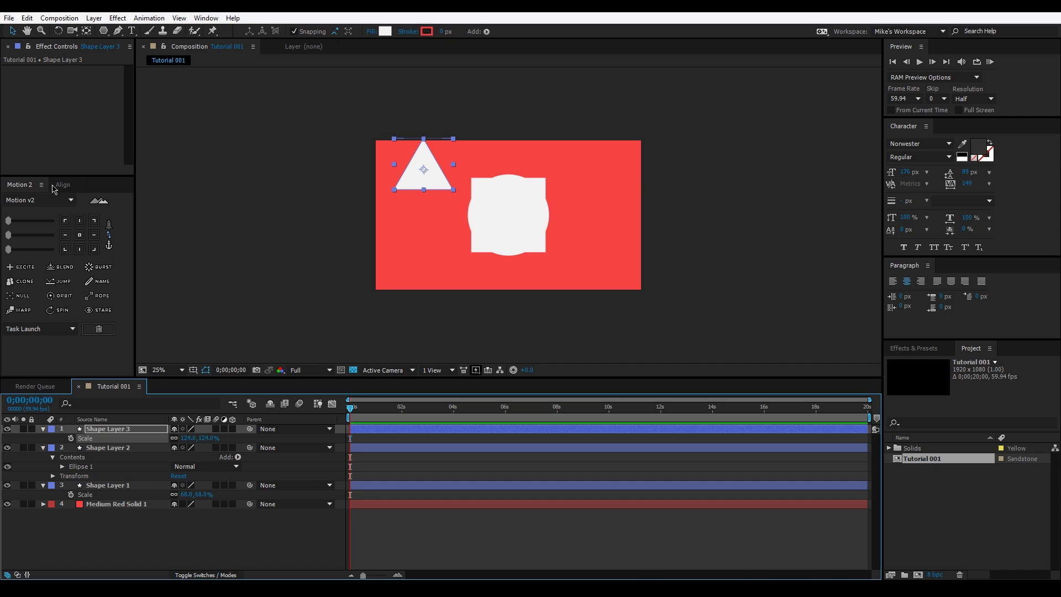
Centre the triangle vertically and horizontally with the Align panel
left_click(73, 187)
left_click(86, 212)
left_click(30, 212)
left_click(698, 350)
Rename Shape Layer 1 to 'square' and Shape Layer 2 to 'circle'
left_click(135, 529)
right_click(110, 487)
left_click(143, 479)
type("square")
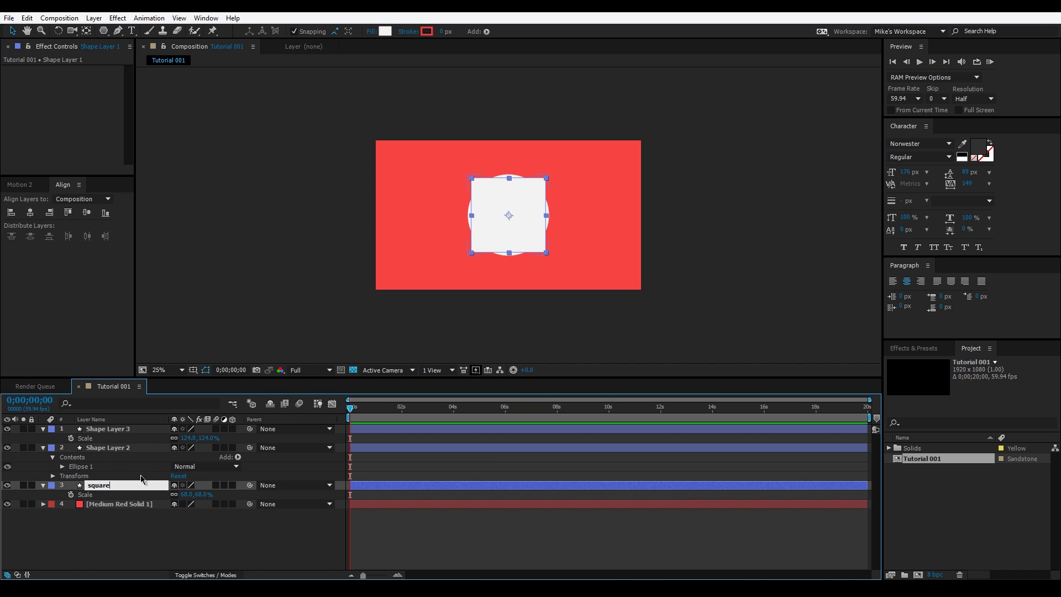
key("Return")
right_click(159, 447)
left_click(158, 441)
type("circle")
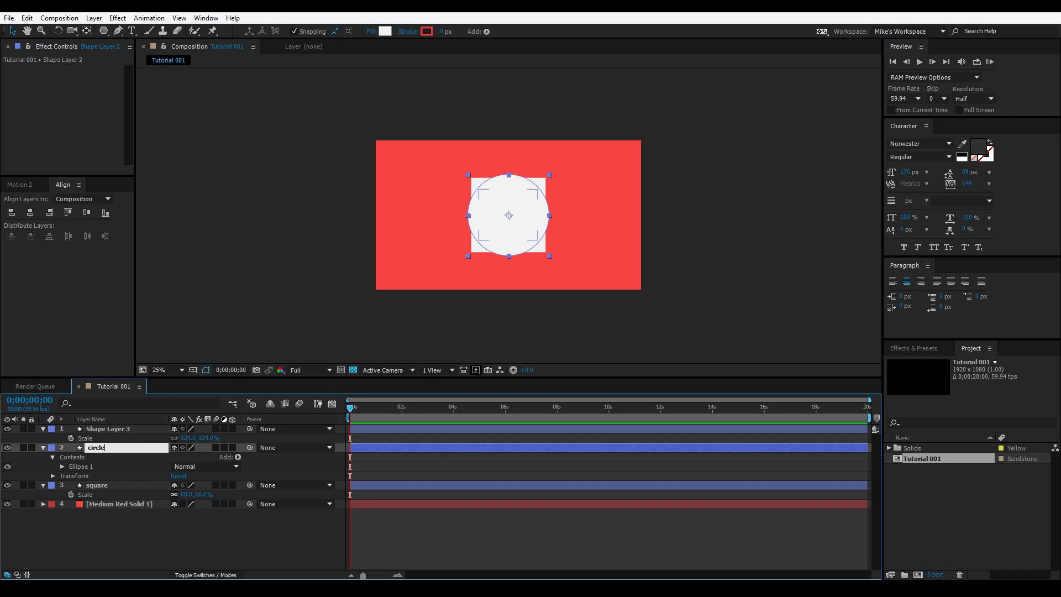
key("Return")
Rename Shape Layer 3 to 'triange' and collapse the layers' properties
right_click(151, 430)
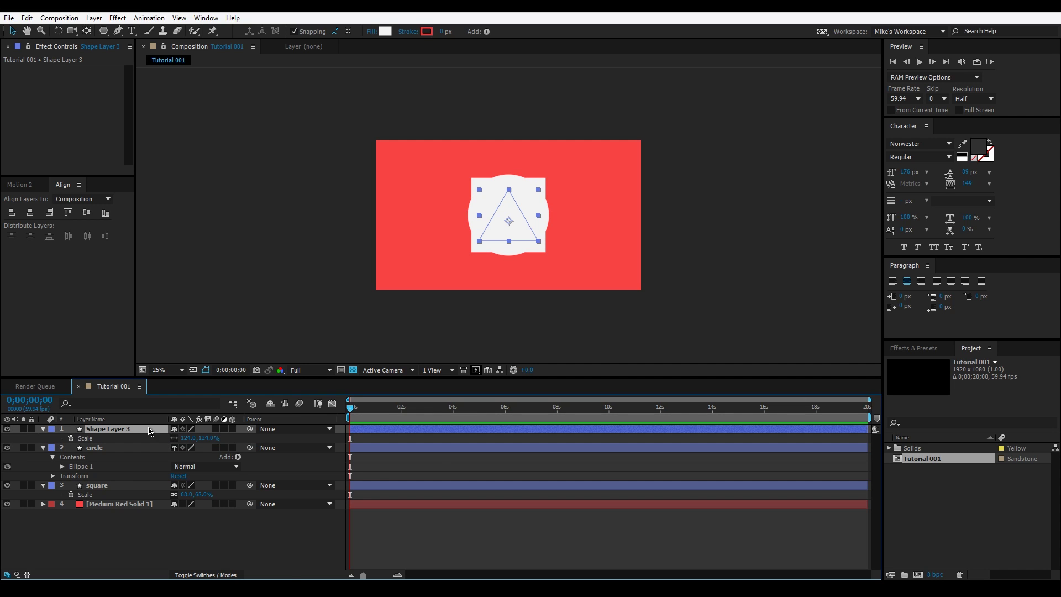
left_click(179, 572)
type("triang")
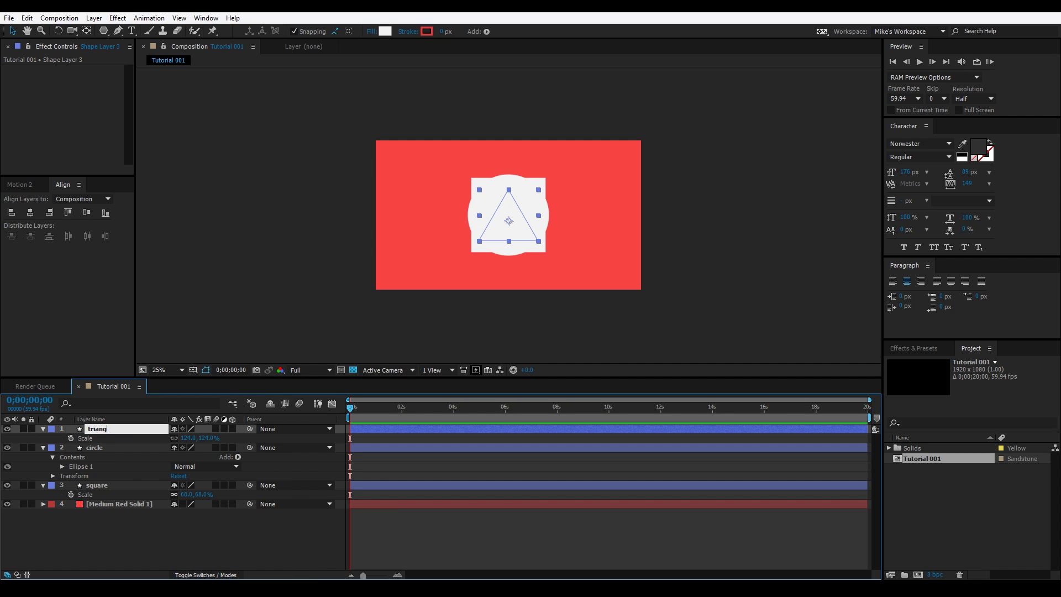
type("e")
key("Return")
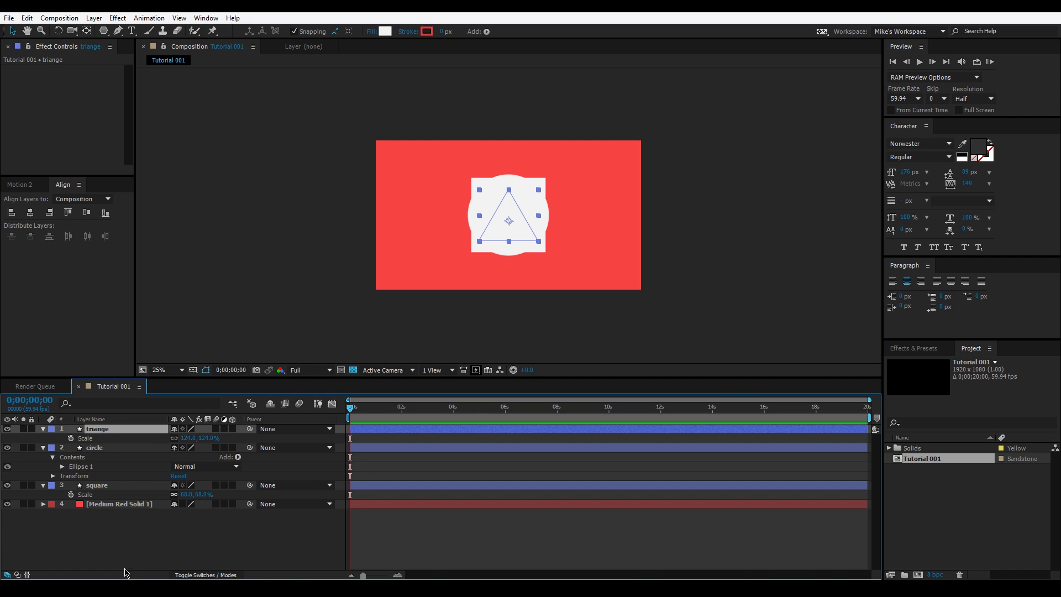
key("F2")
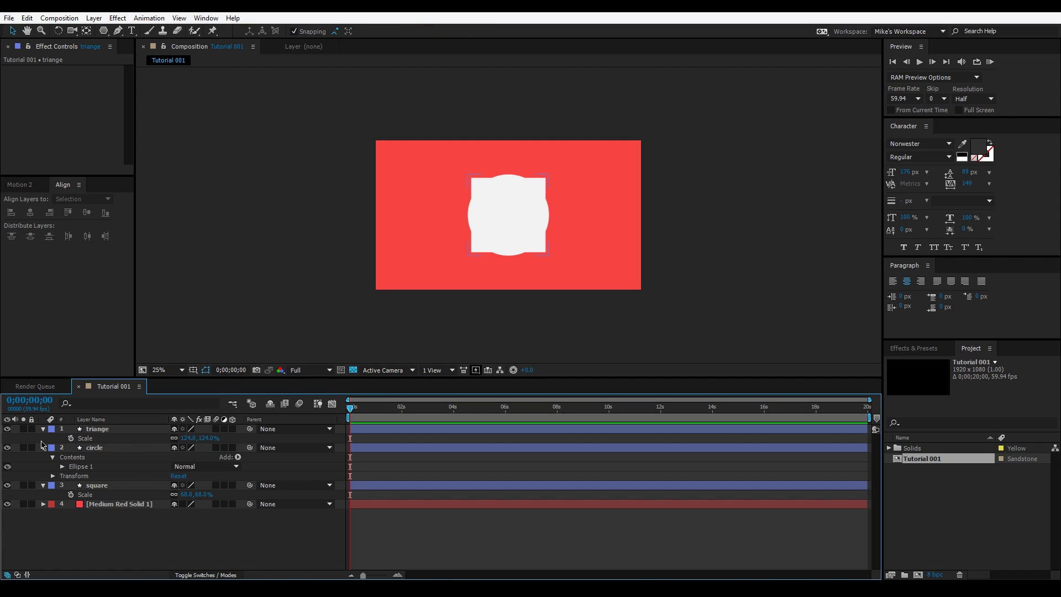
left_click(43, 429)
left_click(43, 448)
left_click(110, 521)
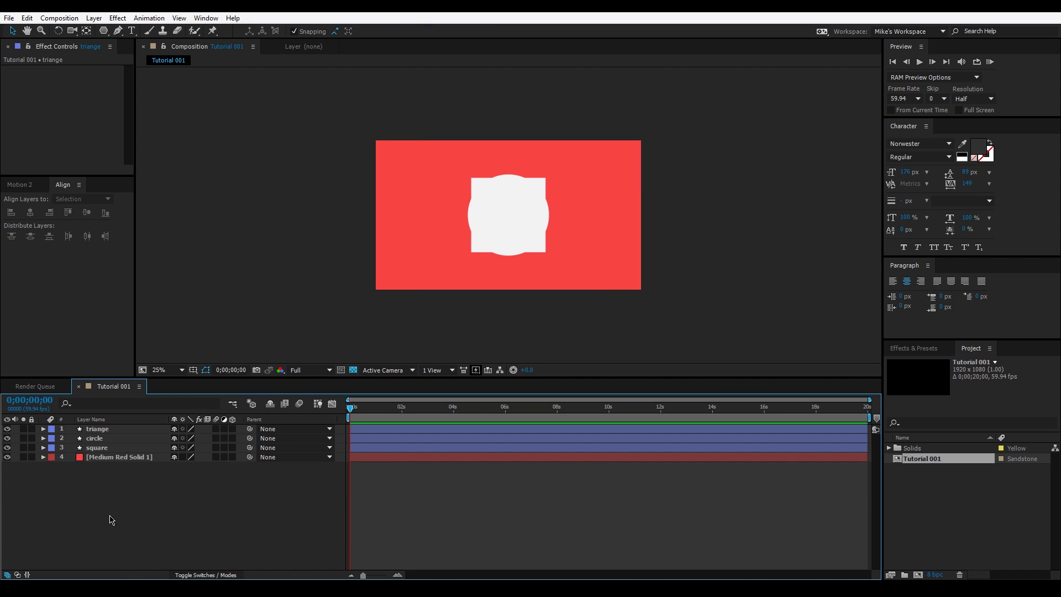
Select the red solid, try moving it, then undo the move
left_click(147, 457)
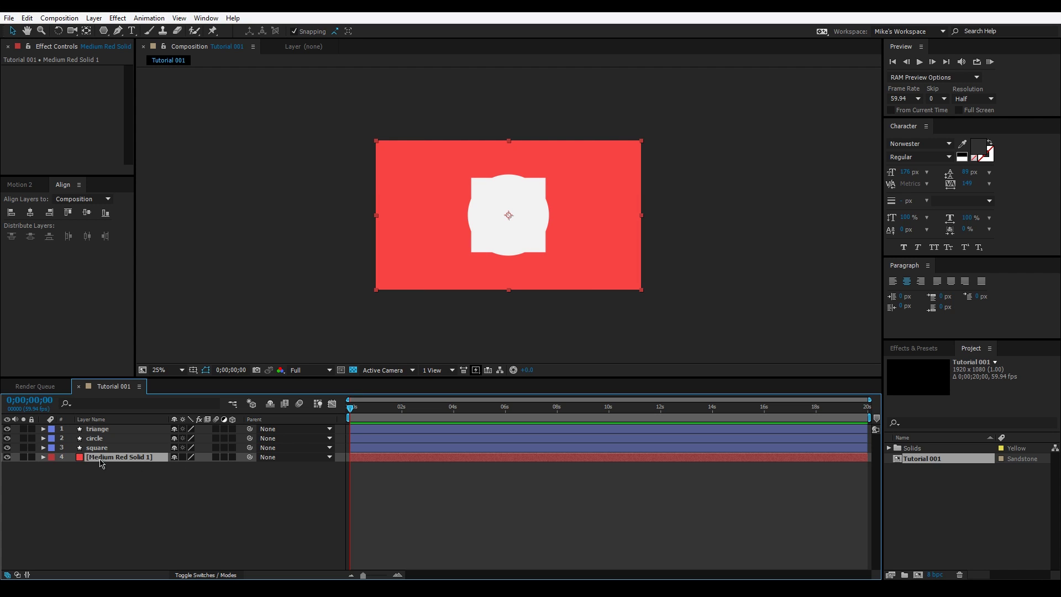
left_click_drag(553, 232, 630, 194)
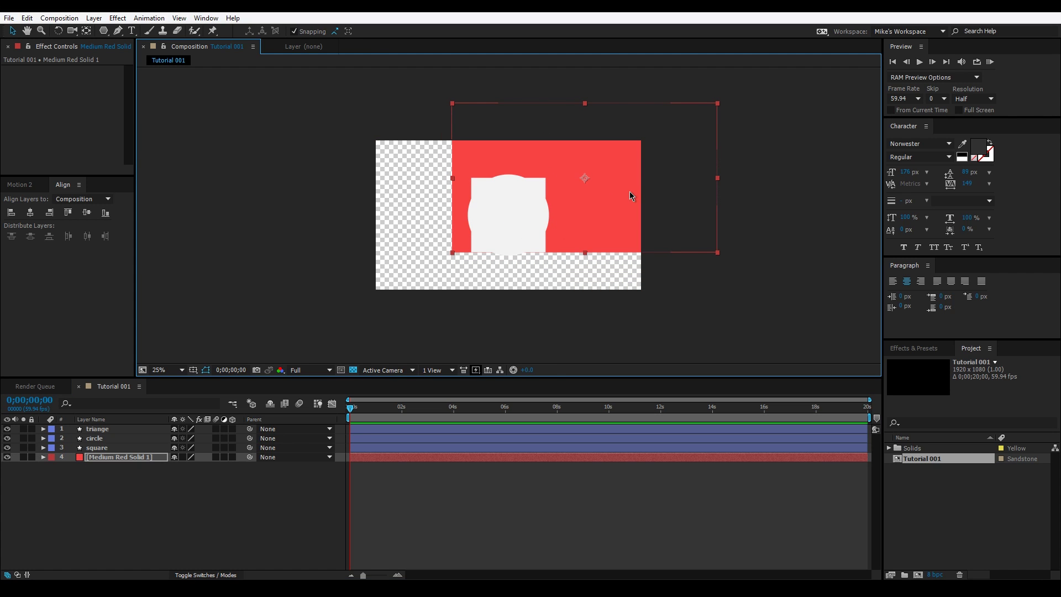
key("ctrl+z")
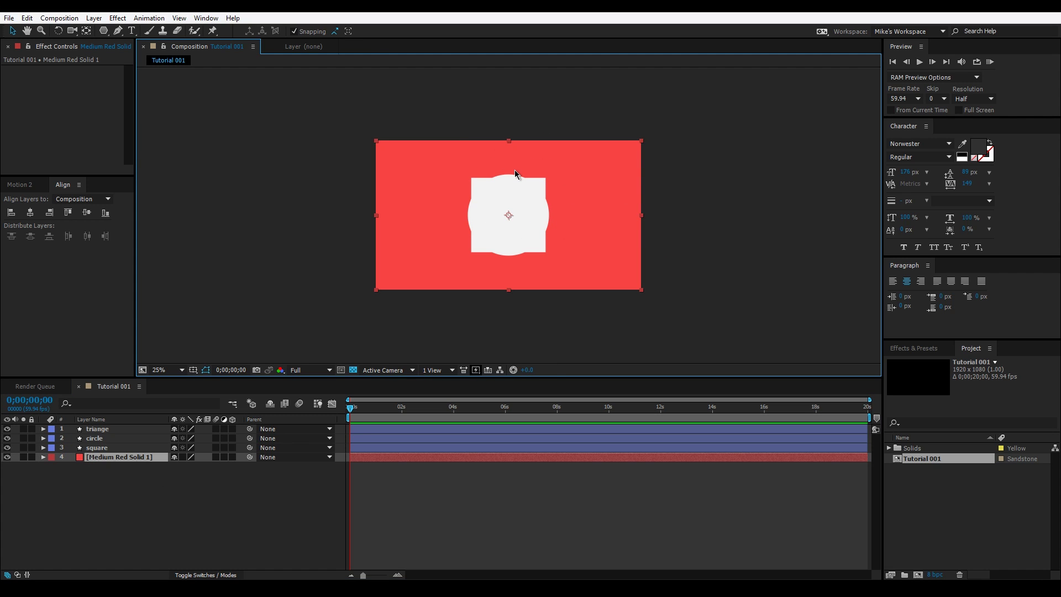
left_click(756, 150)
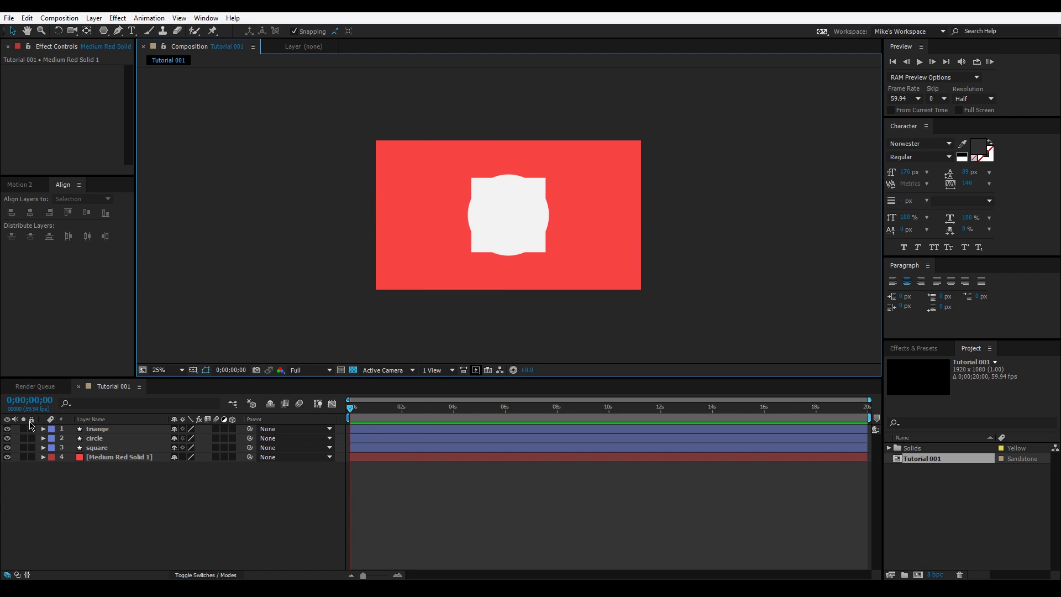
Lock the red solid, mark it shy, and enable Hide Shy Layers
left_click(32, 457)
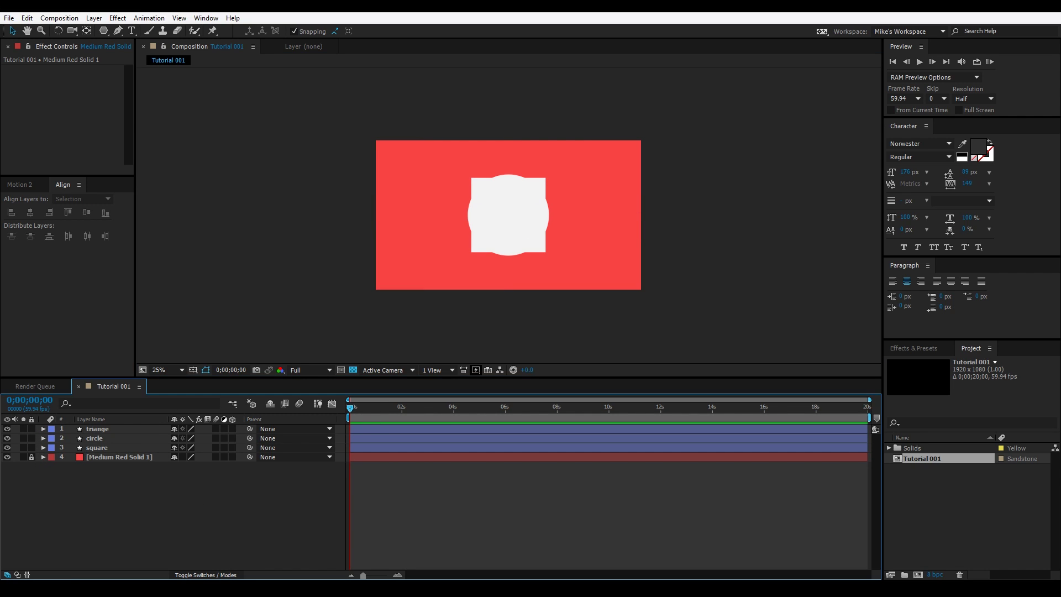
left_click(174, 457)
left_click(270, 403)
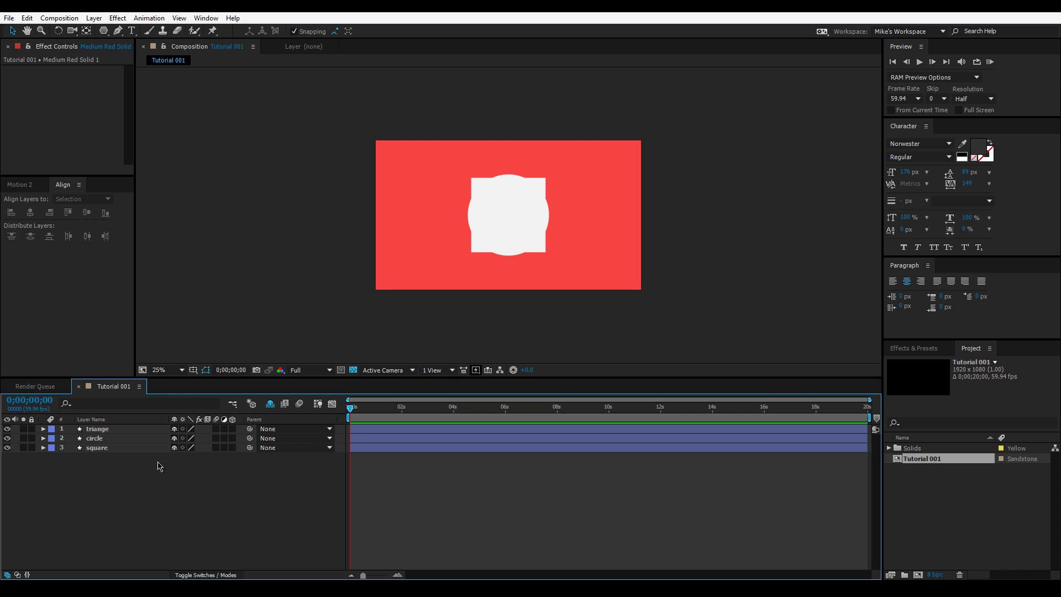
left_click(366, 277)
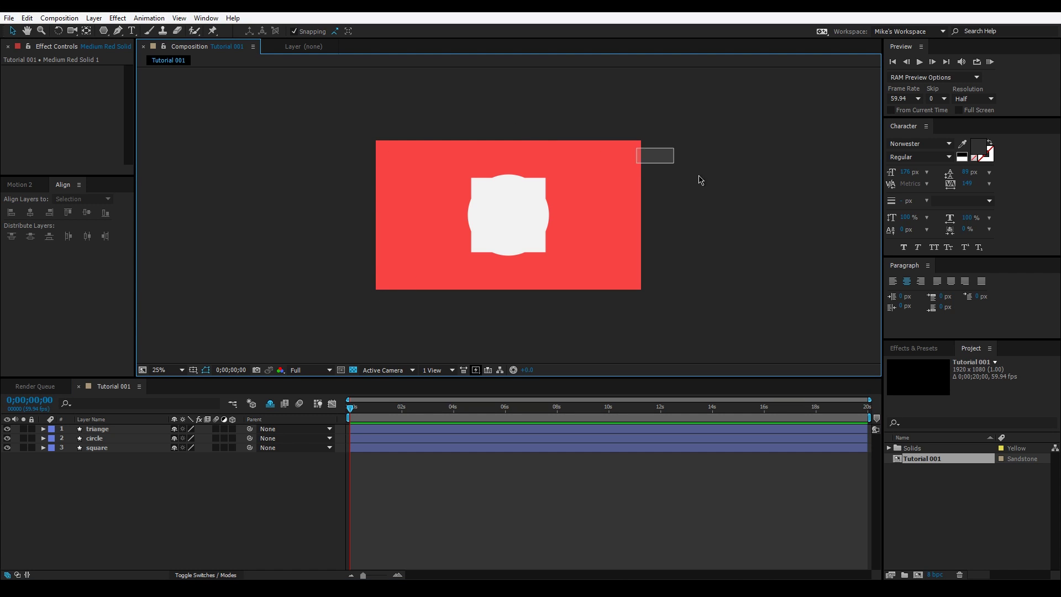
left_click(199, 478)
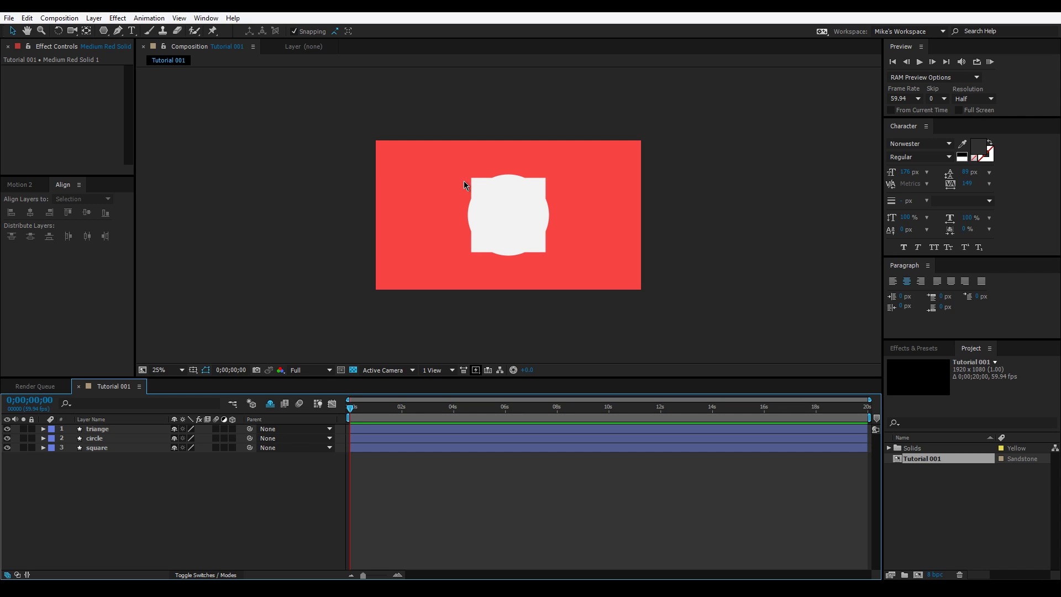
Convert the square's Rectangle Path 1 to a Bezier path and reveal its Path property
left_click(44, 448)
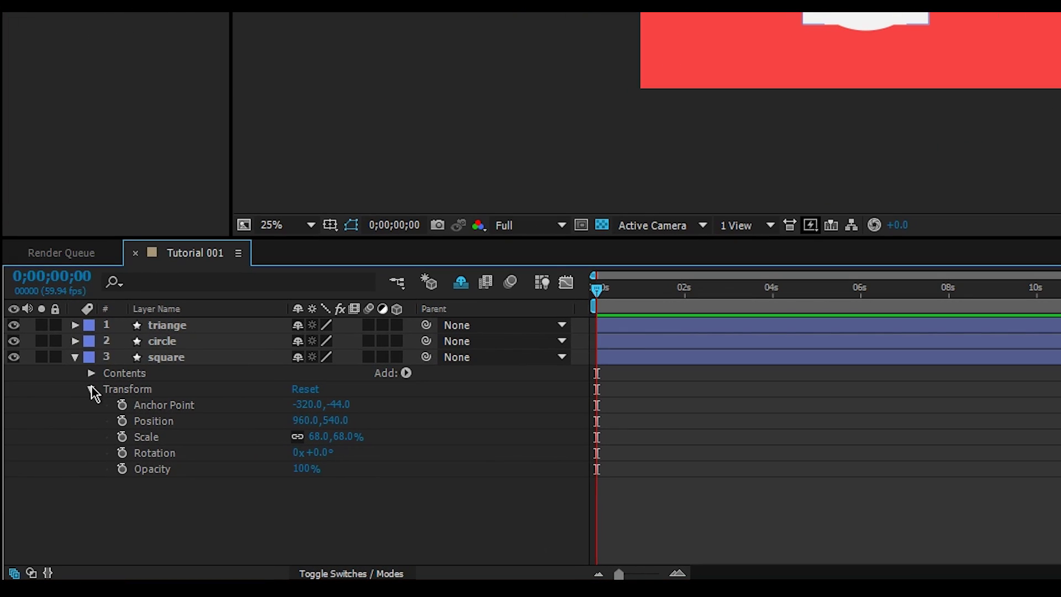
left_click(57, 456)
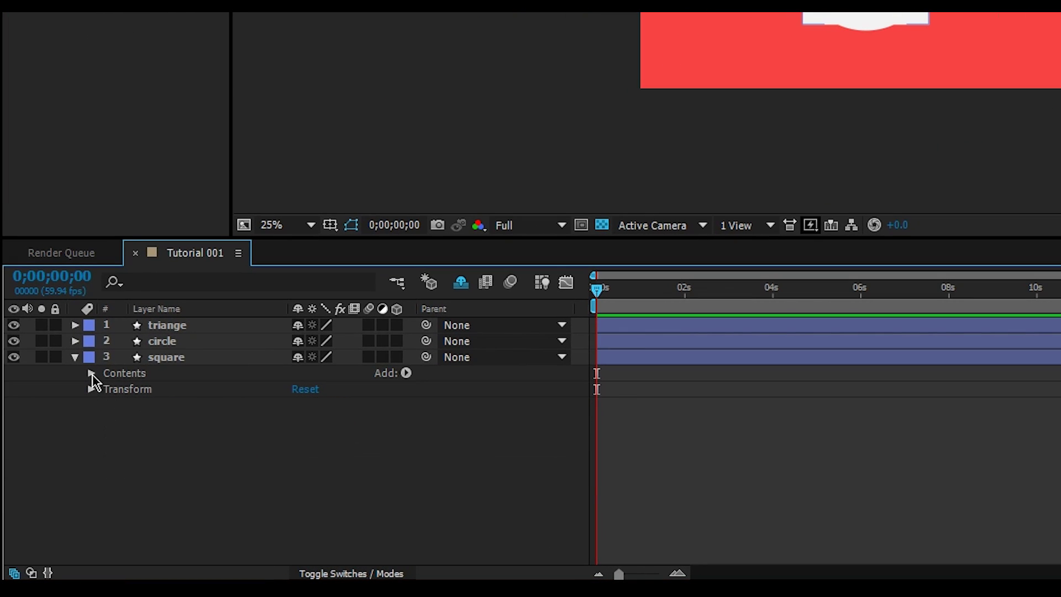
left_click(58, 446)
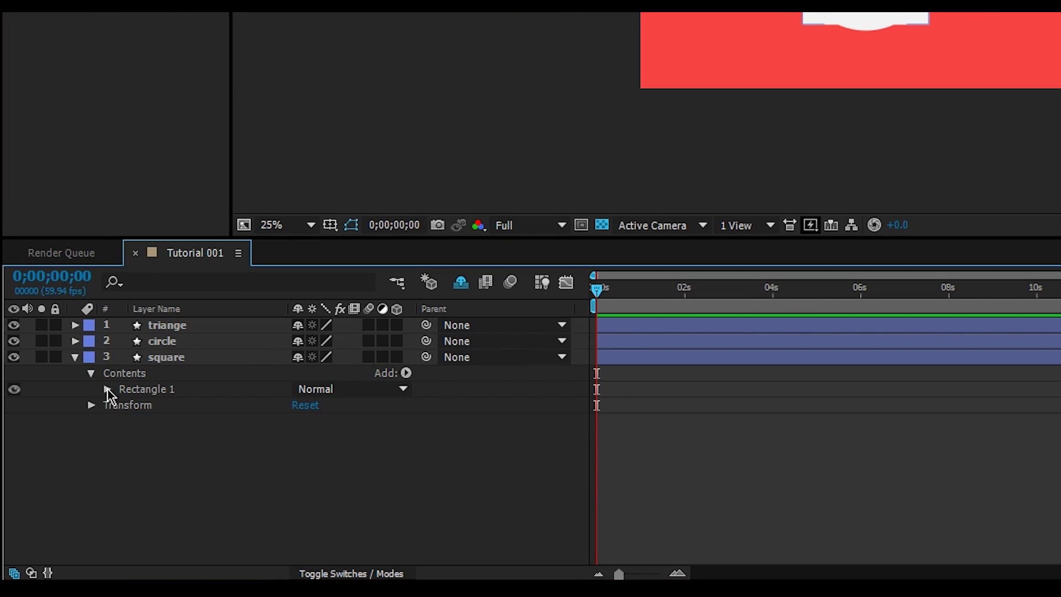
left_click(107, 390)
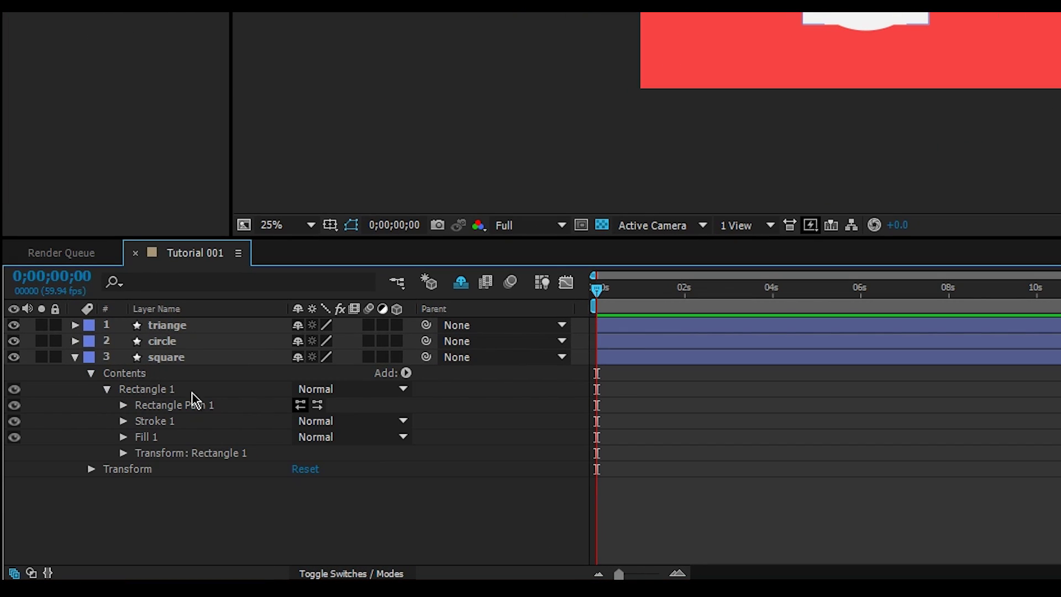
right_click(150, 406)
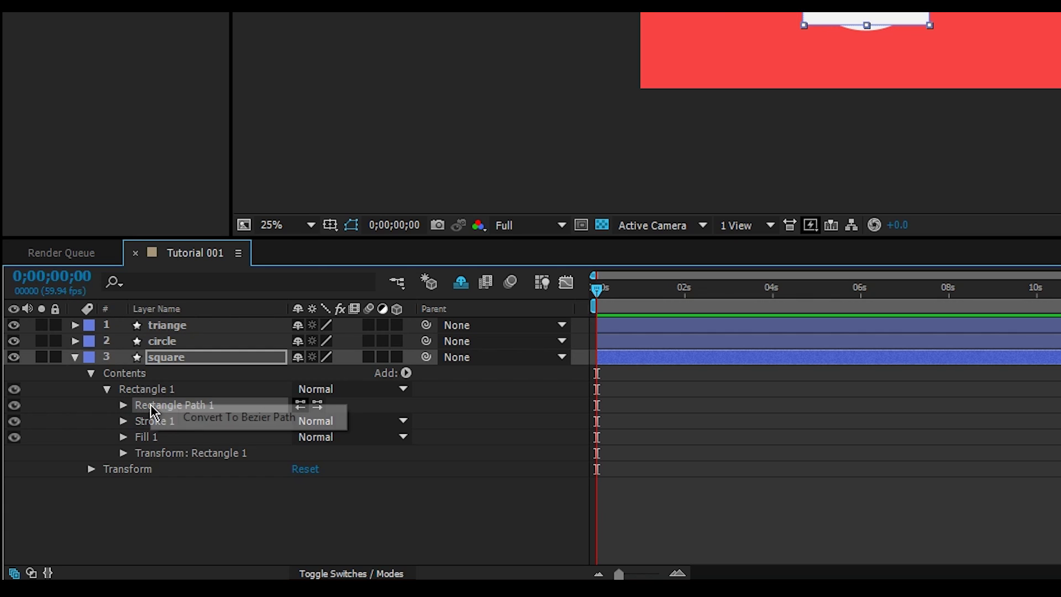
left_click(200, 417)
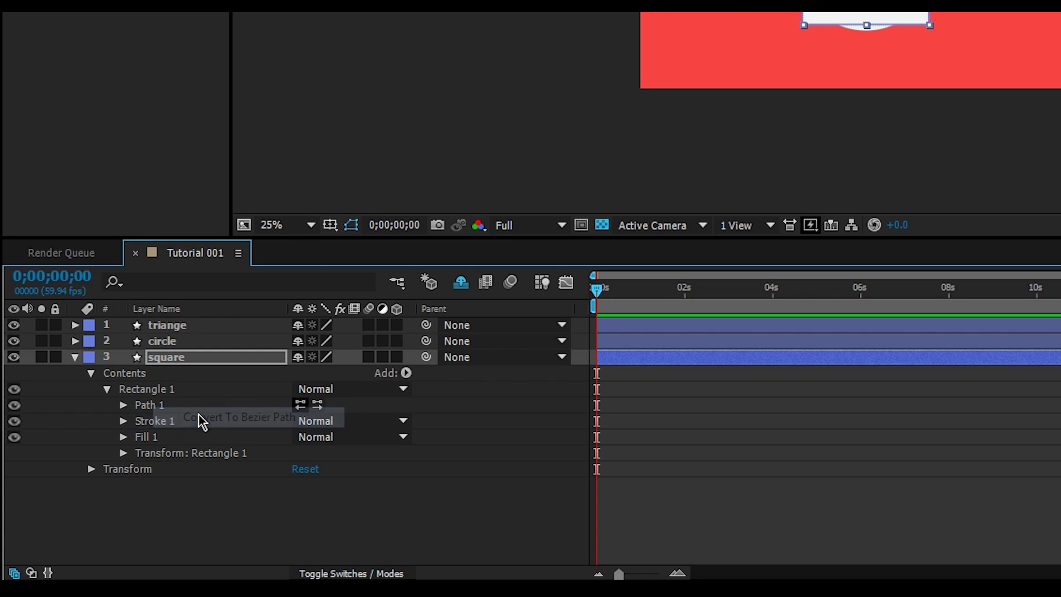
left_click(123, 405)
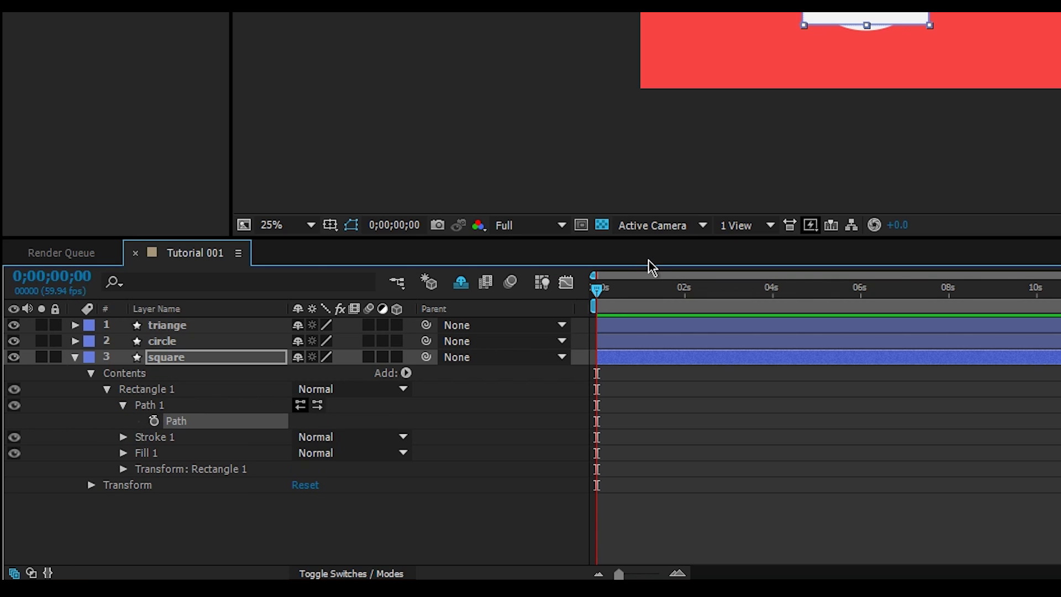
Set the current time to 0;00;01;58
left_click(683, 290)
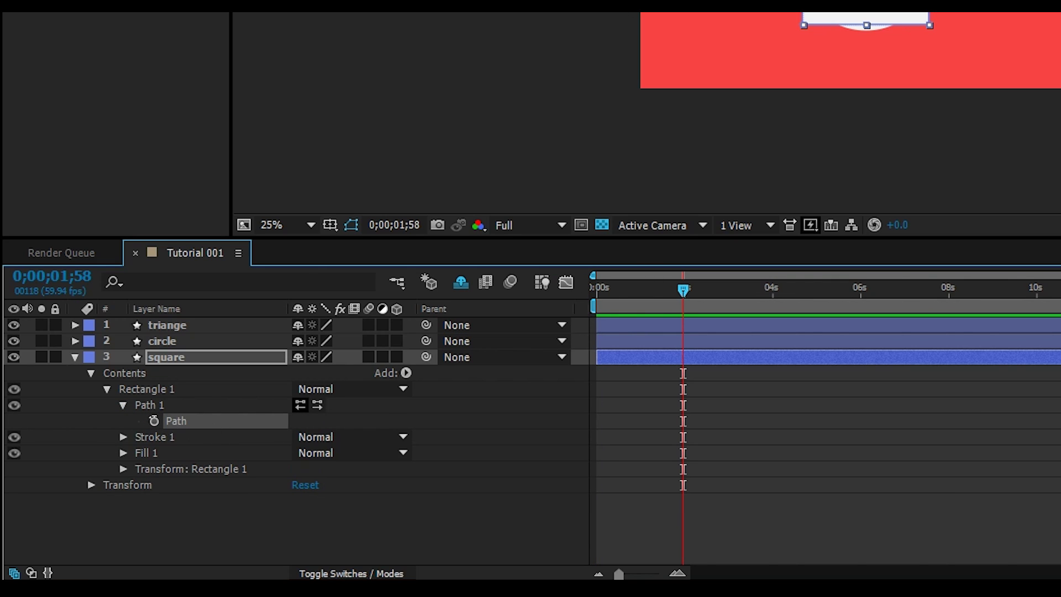
left_click(601, 17)
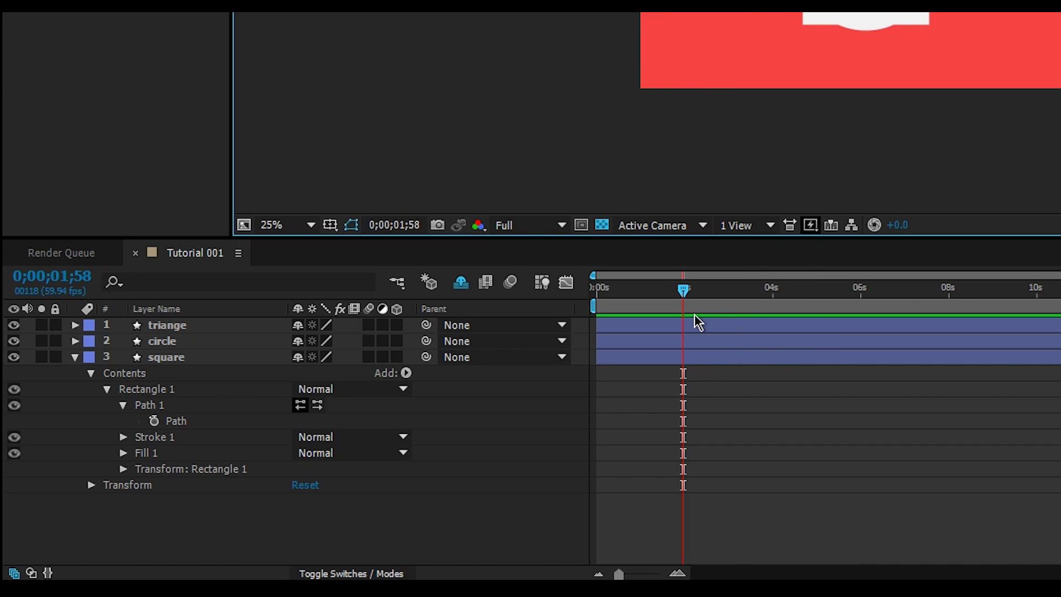
left_click(696, 340)
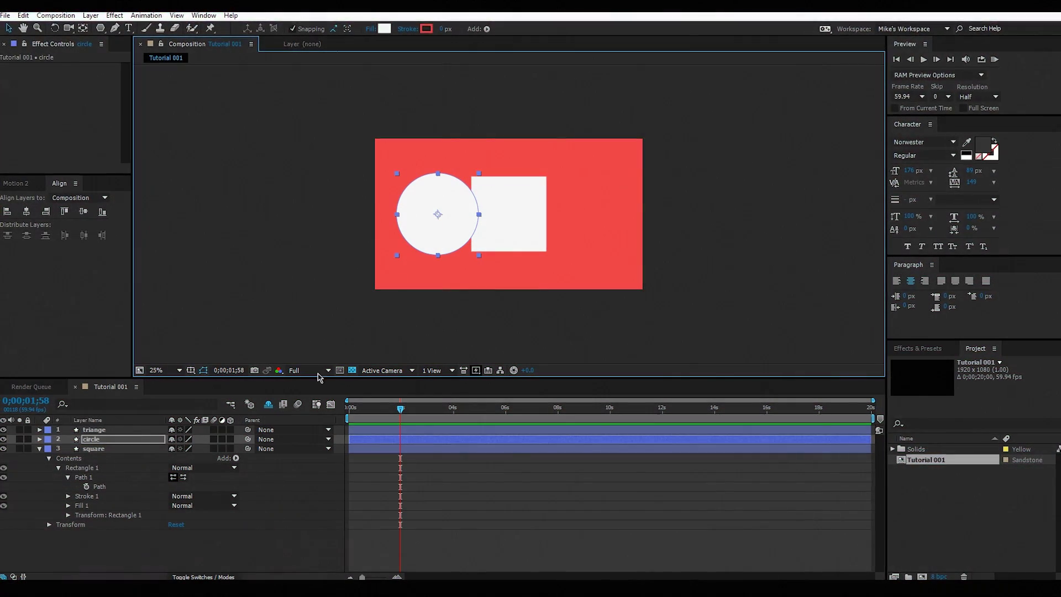
Keyframe the circle's Position and drag it right of the square at about 4 seconds
left_click(237, 355)
left_click(133, 439)
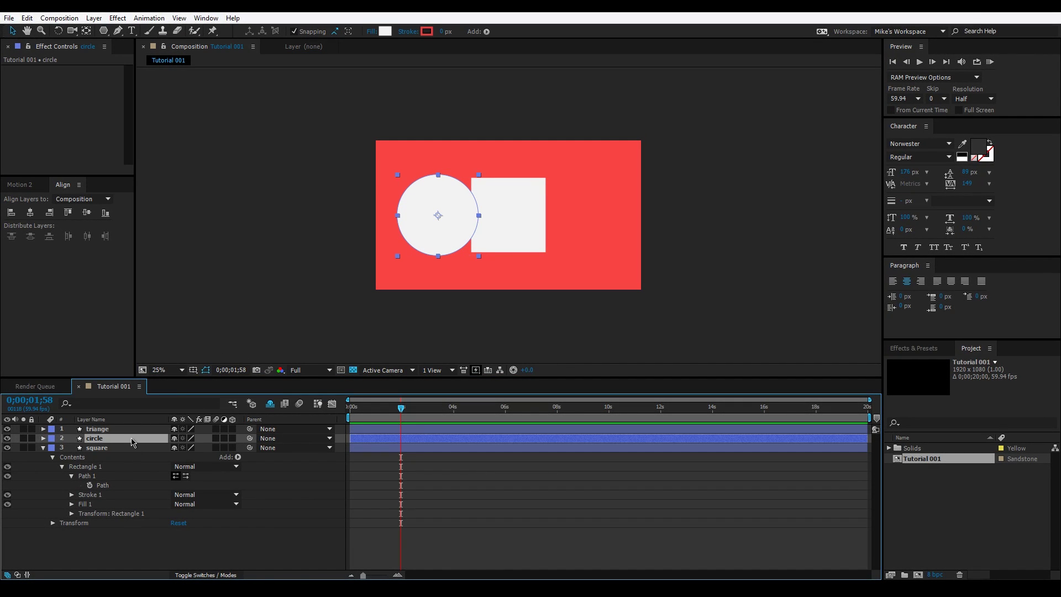
key("alt+shift+p")
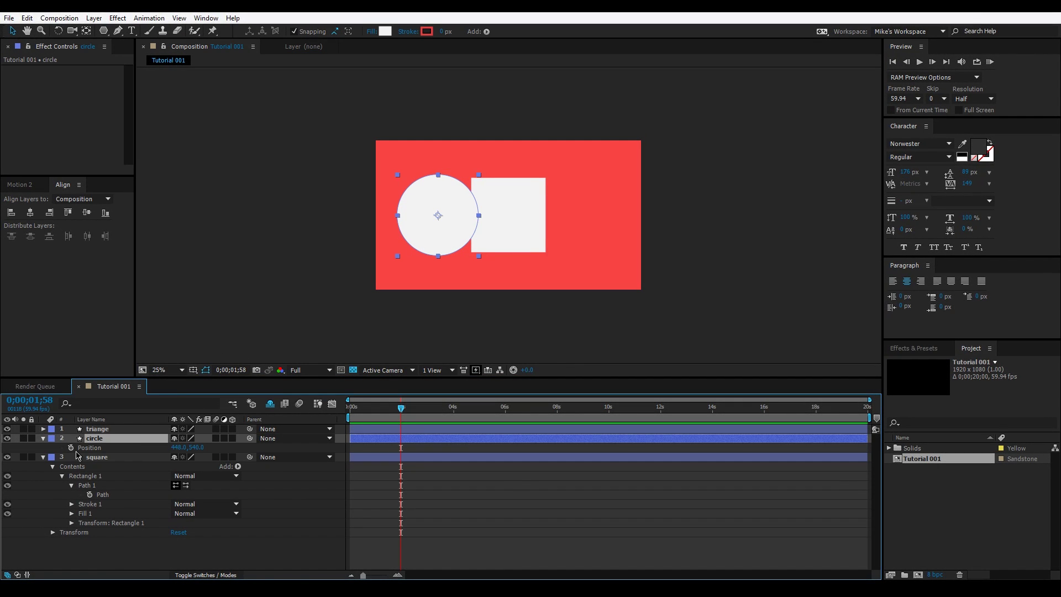
left_click_drag(402, 409, 453, 409)
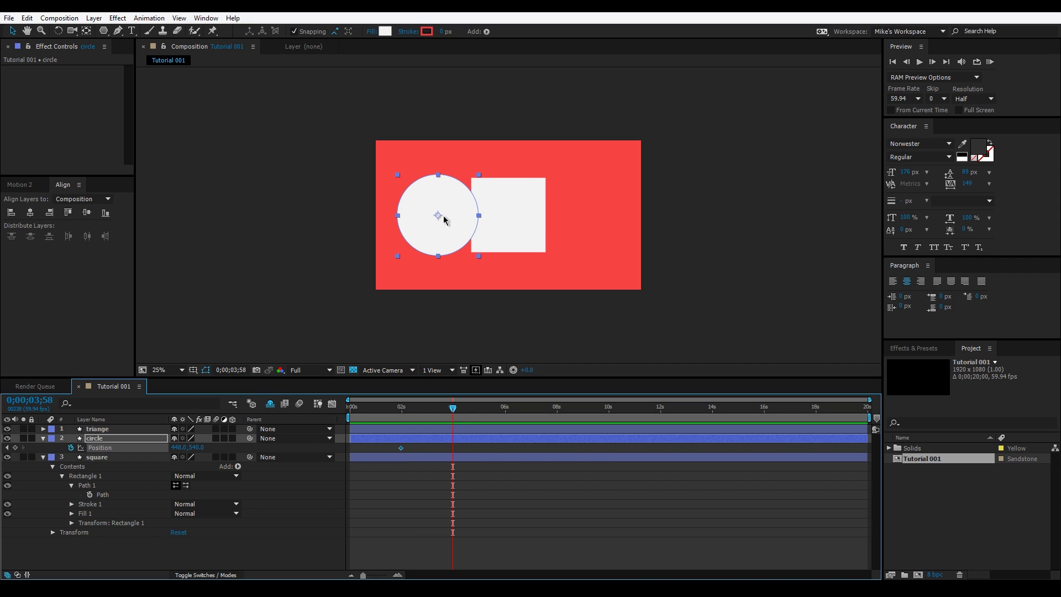
left_click_drag(437, 217, 593, 217)
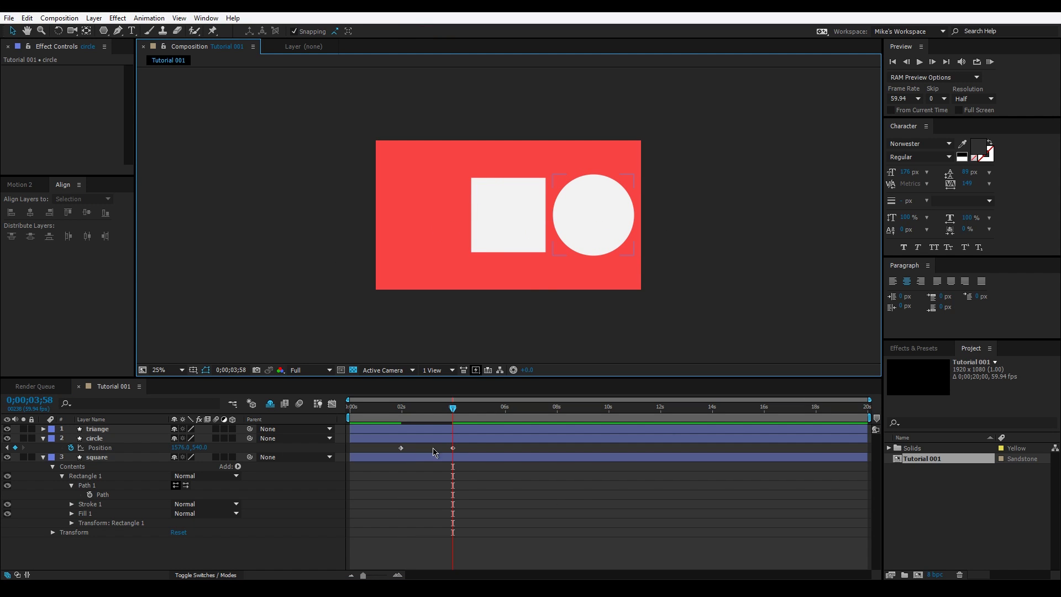
left_click_drag(456, 413, 430, 409)
Undo the keyframes so the circle stays centred at 960,540
key("ctrl+z")
key("j")
key("ctrl+z")
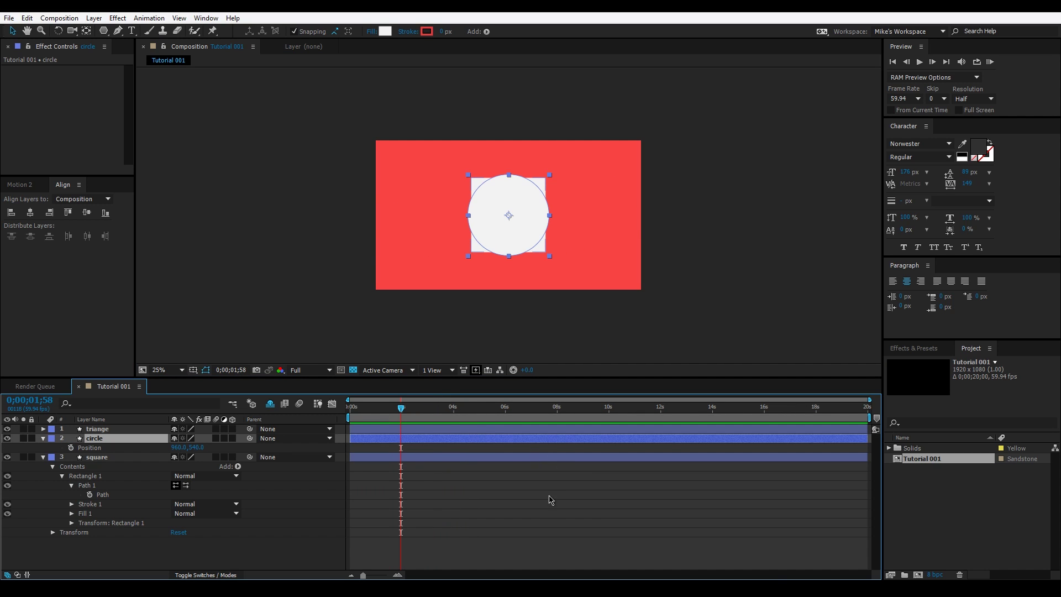
left_click(112, 563)
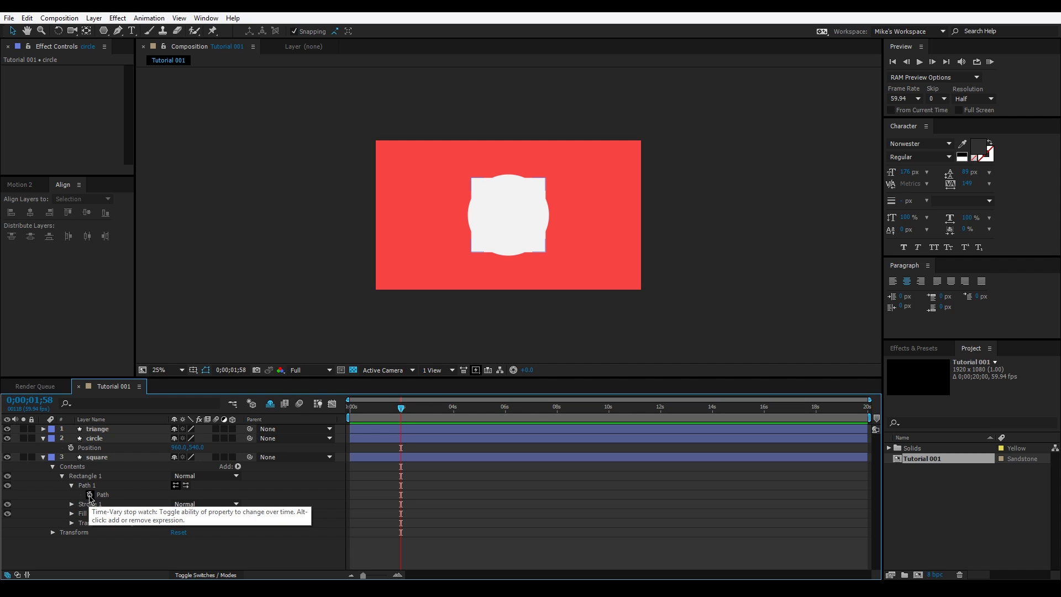
Key the square's Path, then convert the circle's Ellipse path to Bezier and key it
left_click(90, 495)
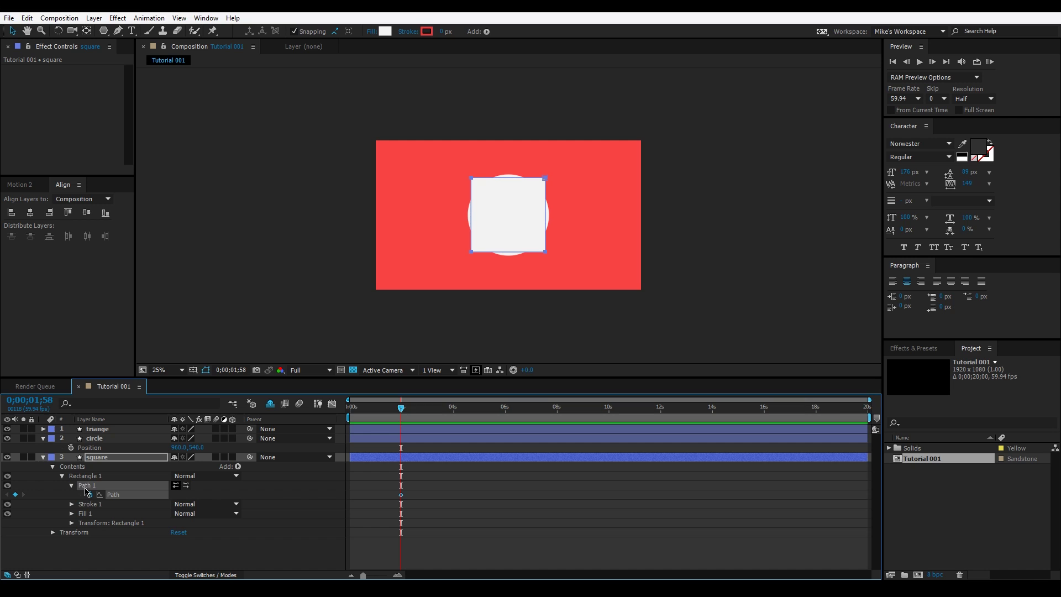
left_click(43, 438)
left_click(43, 438)
left_click(52, 447)
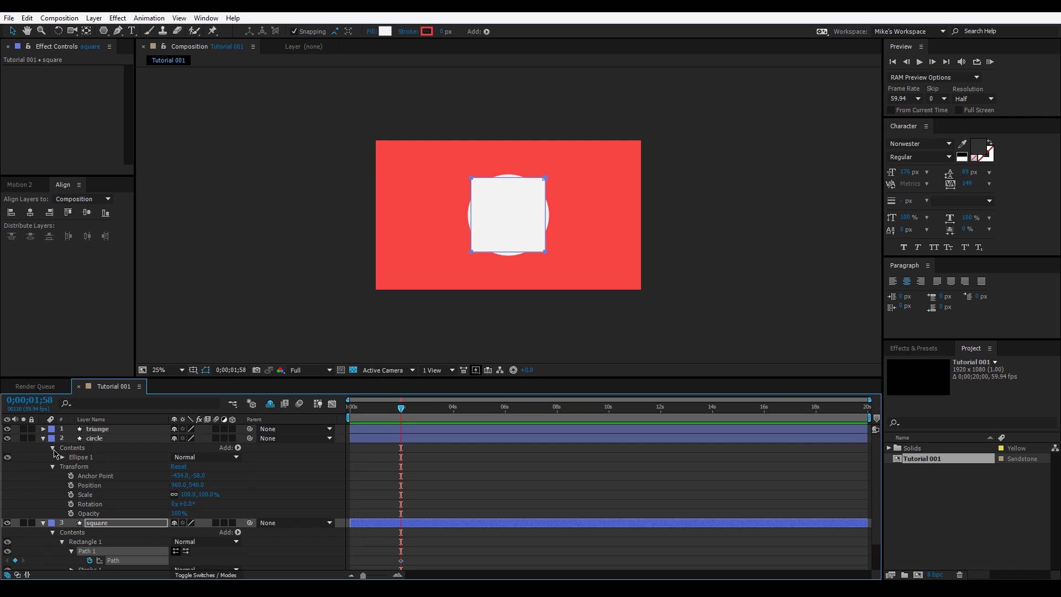
left_click(62, 456)
right_click(92, 467)
left_click(122, 476)
left_click(71, 467)
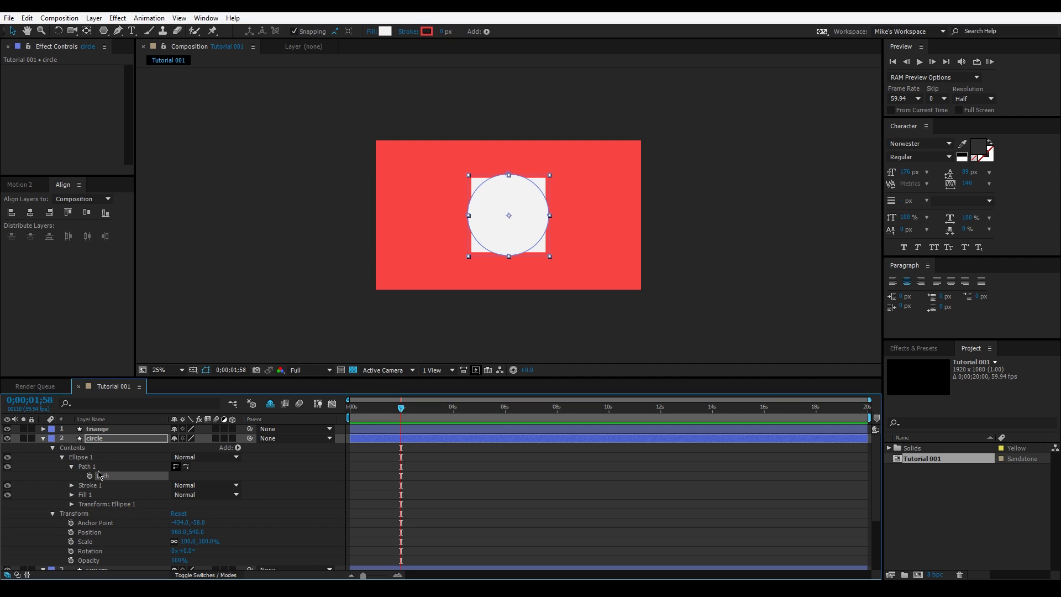
left_click(89, 476)
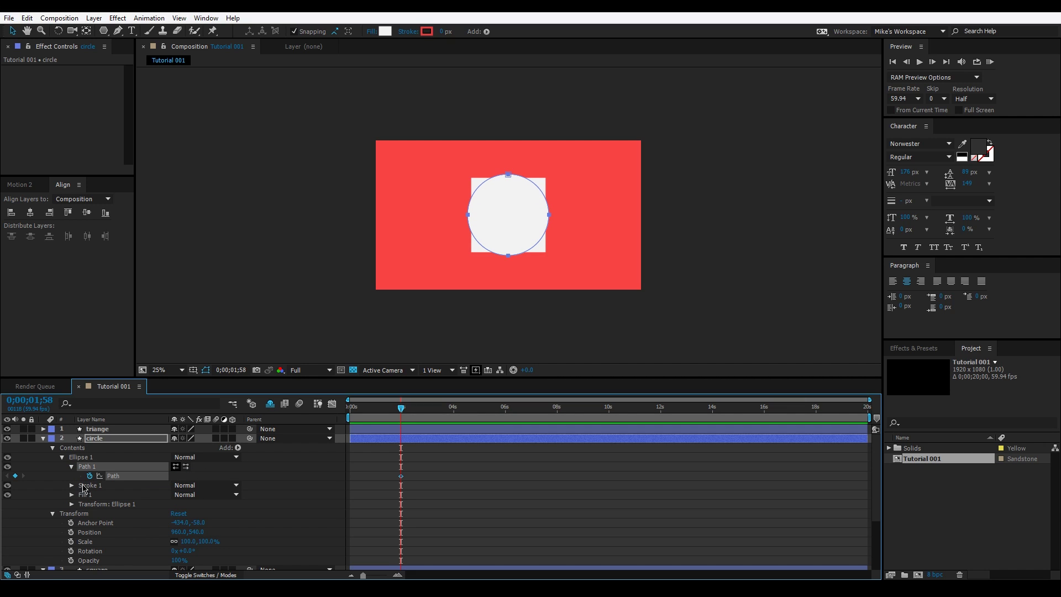
Convert the triangle's Polystar path to a Bezier path and set a Path keyframe
left_click(43, 429)
left_click(53, 438)
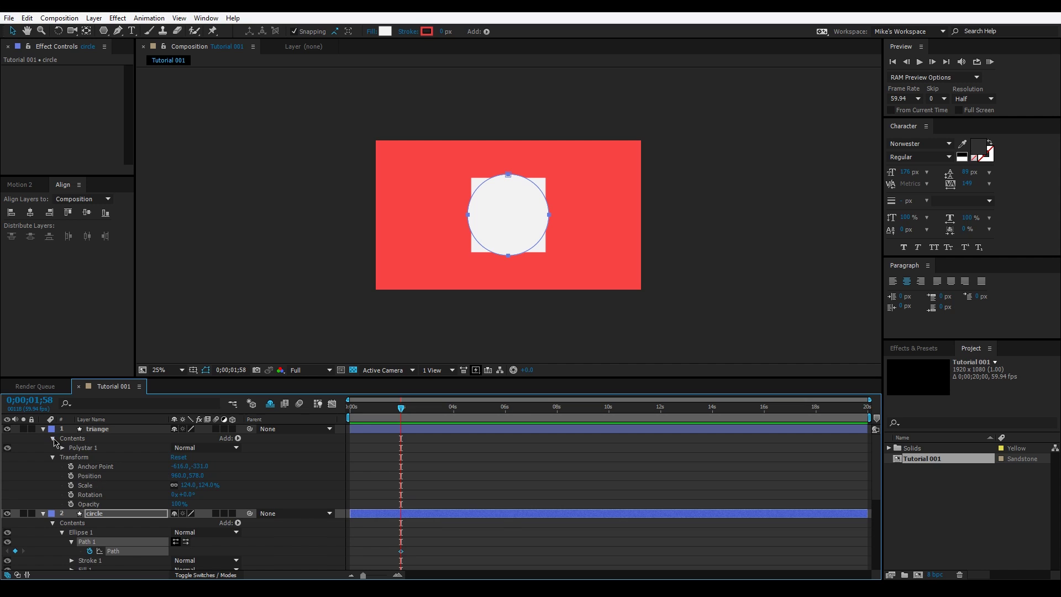
left_click(75, 447)
left_click(62, 448)
right_click(91, 460)
left_click(133, 465)
left_click(72, 457)
left_click(94, 467)
Select all three shape layers and reveal only their keyframed Path properties with U
scroll(124, 453, "down", 5)
scroll(126, 450, "down", 5)
left_click(113, 459)
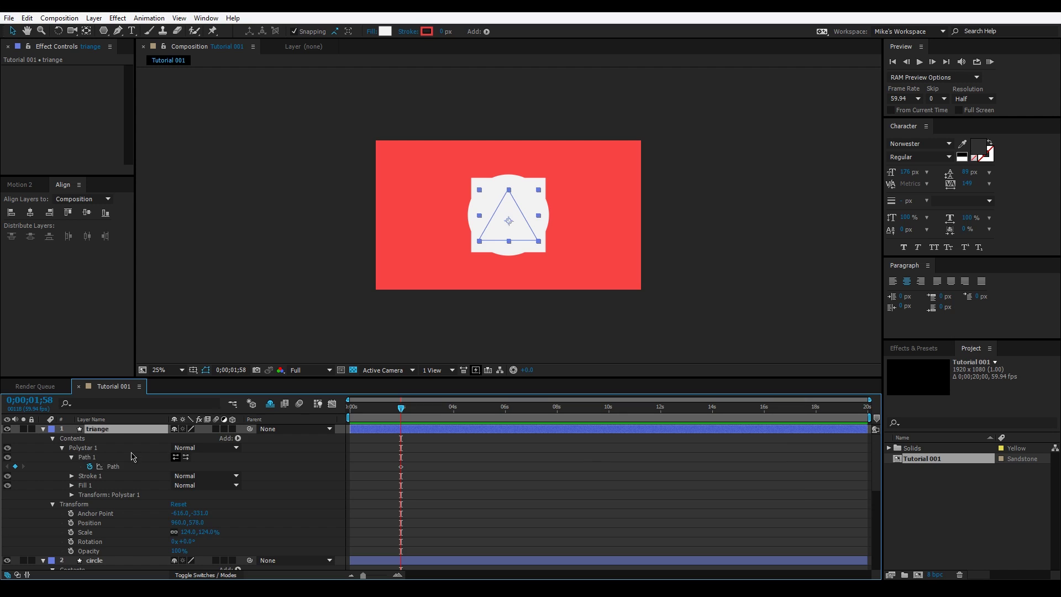
scroll(110, 470, "up", 3)
left_click(120, 489)
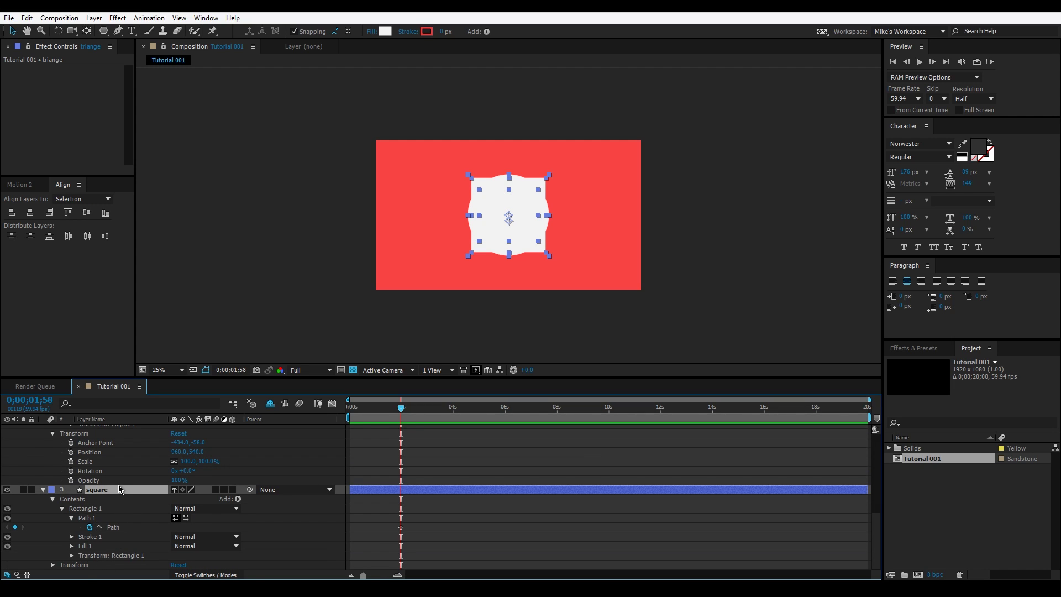
key("u")
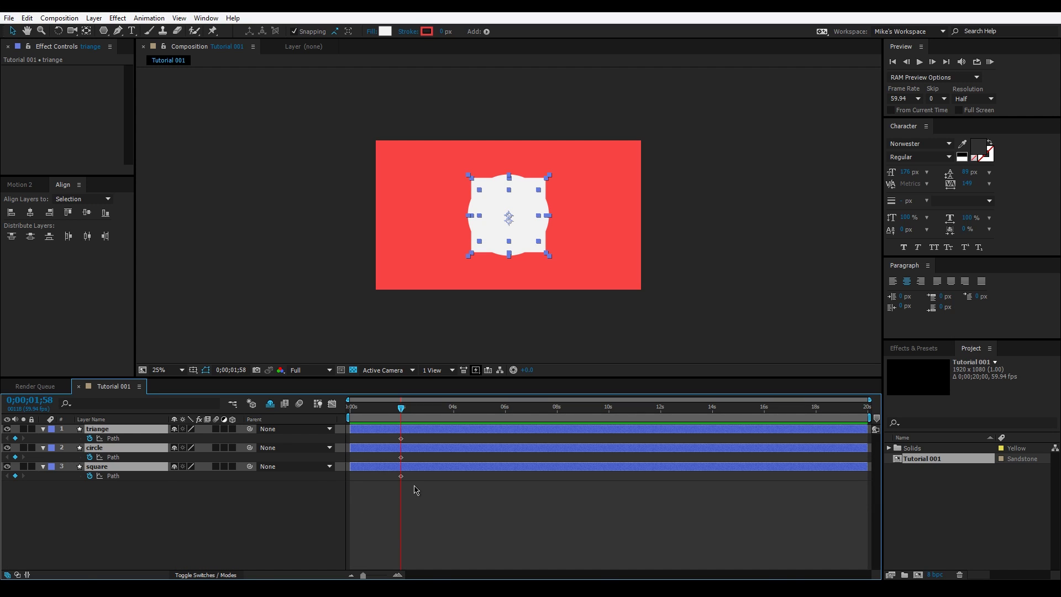
key("u")
key("u")
left_click(471, 504)
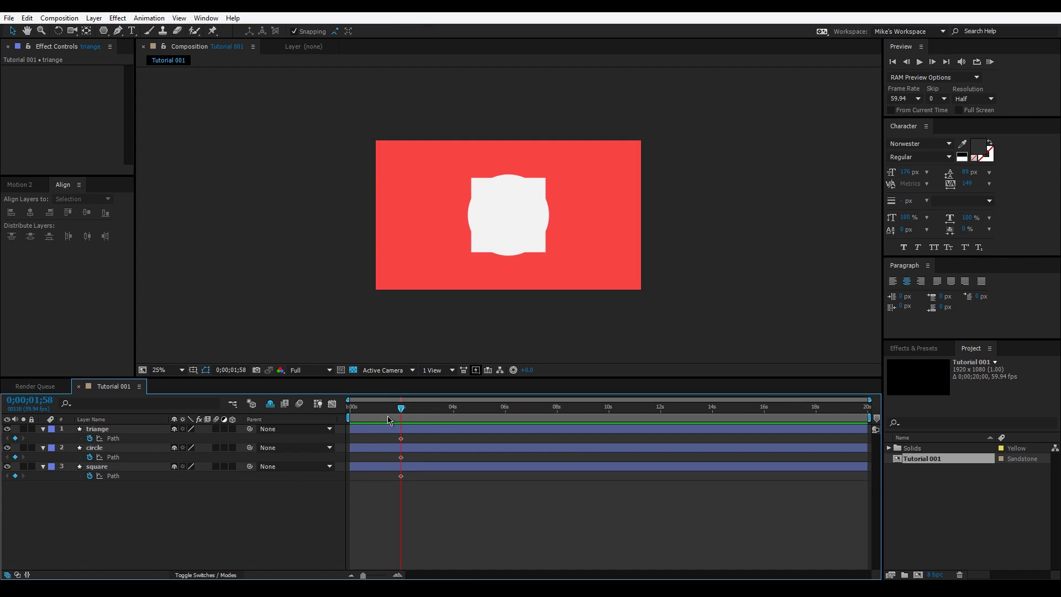
Paste the triangle's Path onto the square's Path as a keyframe at about 4 seconds
left_click_drag(403, 410, 455, 415)
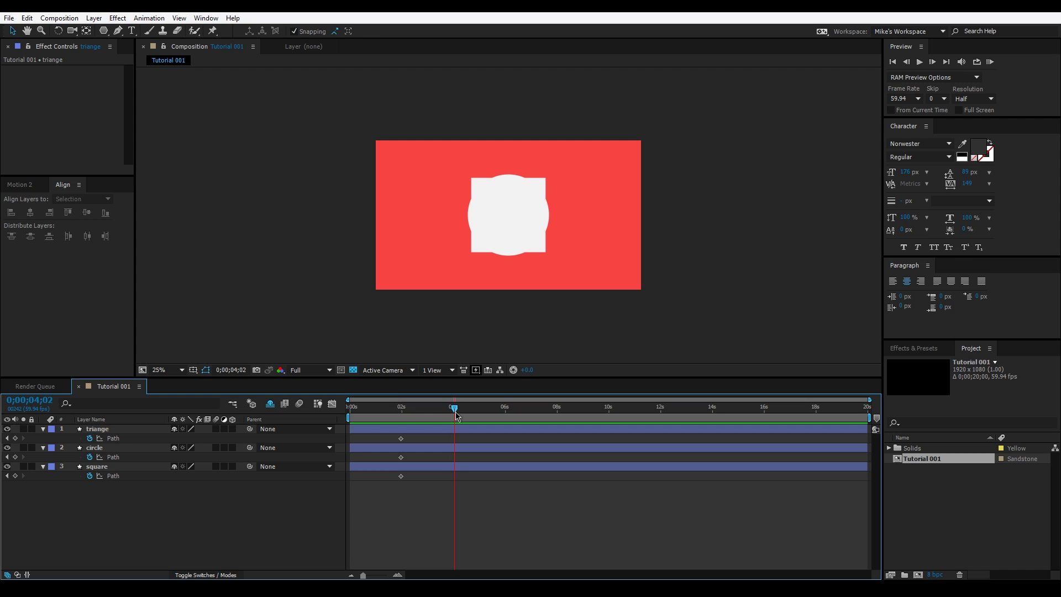
left_click(123, 439)
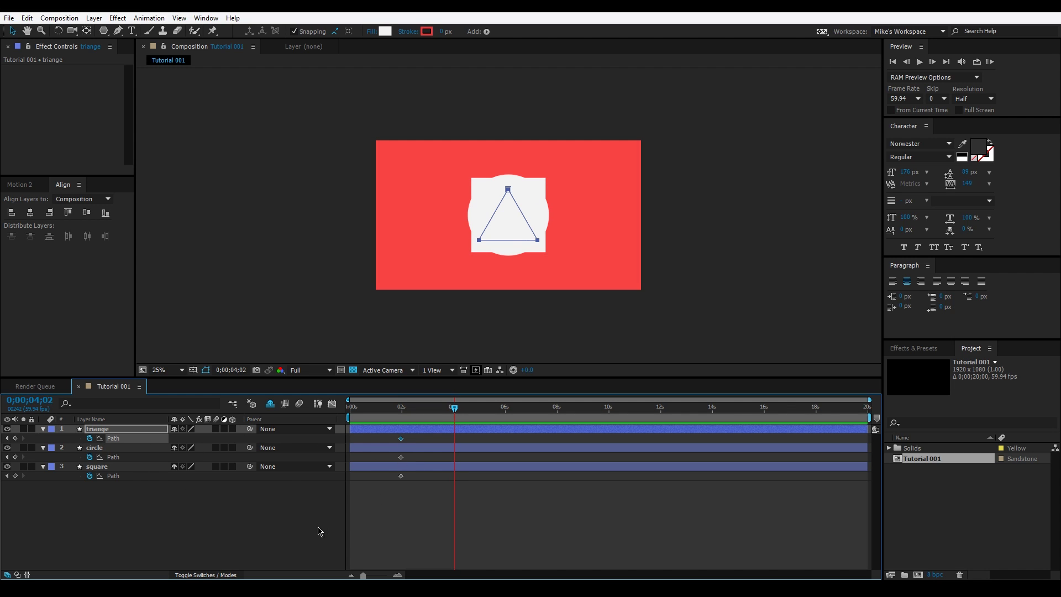
left_click(115, 477)
key("ctrl+v")
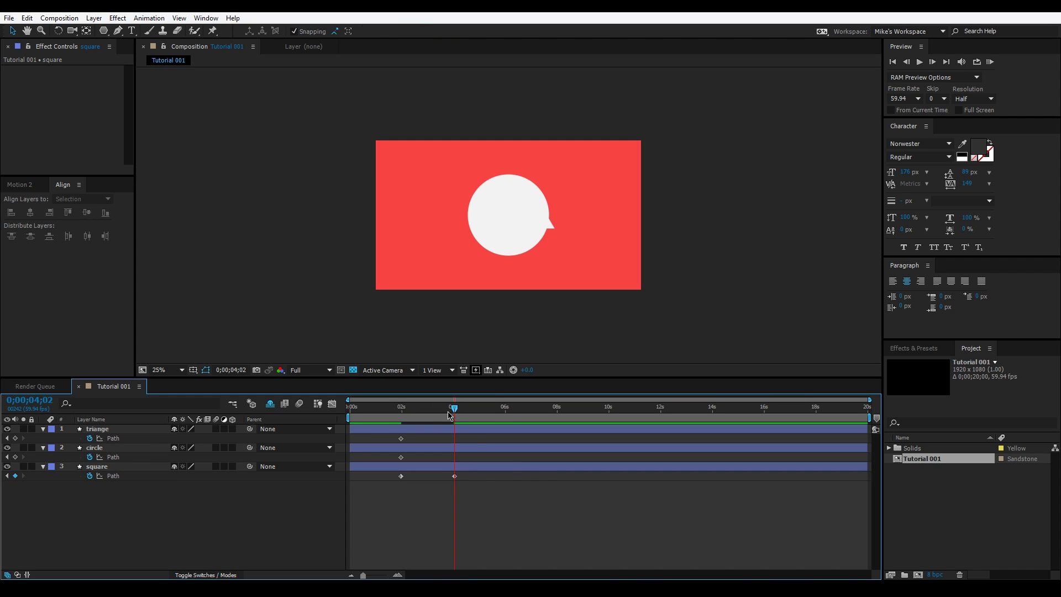
Hide the circle and triangle layers and scrub to preview the square-to-triangle morph
left_click(7, 448)
left_click(7, 428)
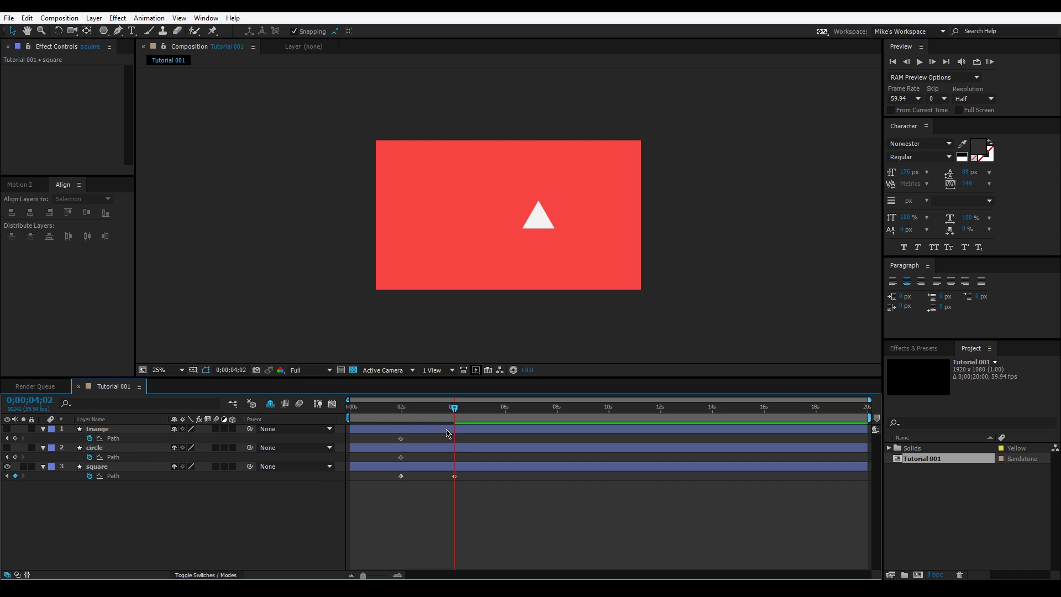
left_click_drag(454, 409, 401, 338)
left_click(400, 475)
left_click_drag(401, 407, 454, 408)
Copy the square's 2-second Path keyframe and paste it at about 6 seconds
left_click(401, 476)
left_click(506, 413)
key("ctrl+v")
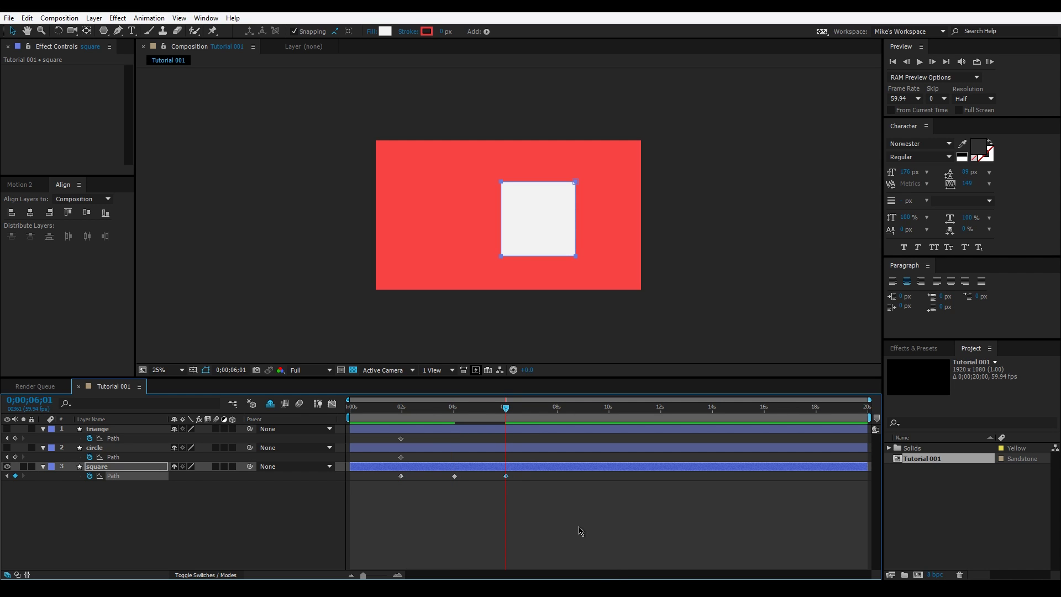
left_click(578, 526)
key("Page_Up")
key("Page_Up")
mouse_move(497, 412)
left_mouse_down()
mouse_move(465, 412)
mouse_move(477, 409)
left_mouse_up()
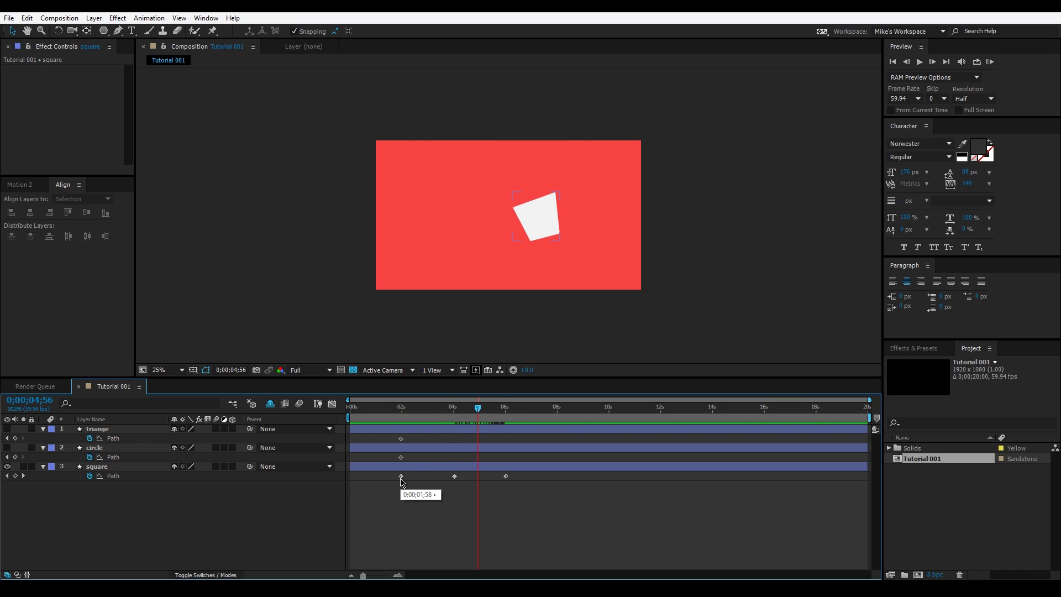
Delete the first Path keyframe, move the other square keyframe to 2 seconds, and preview
left_click(401, 476)
key("Delete")
left_click(506, 476)
left_click_drag(506, 478, 402, 487)
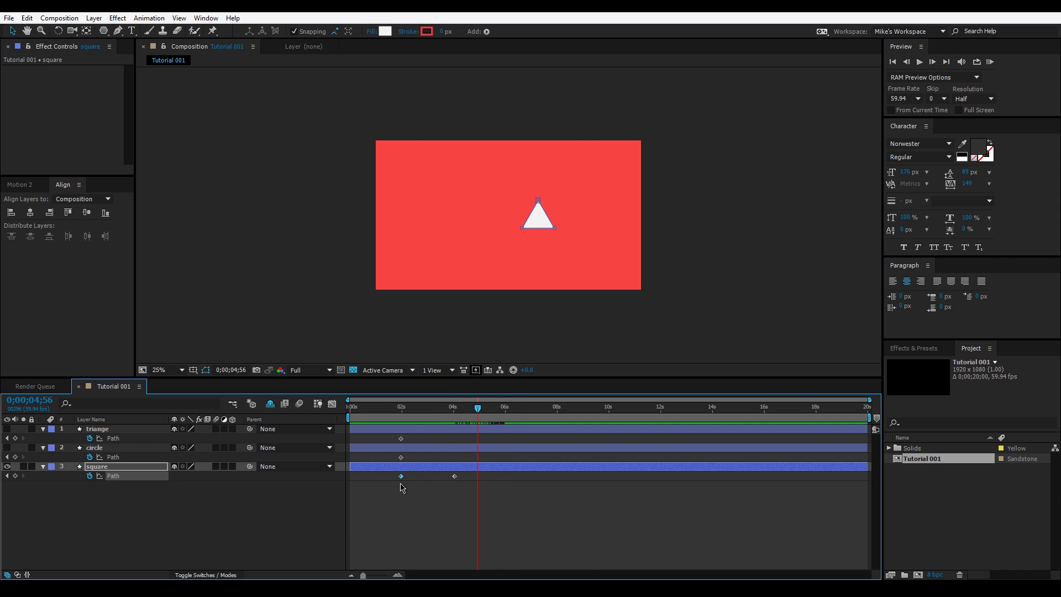
left_click(408, 501)
mouse_move(402, 405)
left_mouse_down()
mouse_move(460, 402)
mouse_move(385, 396)
left_mouse_up()
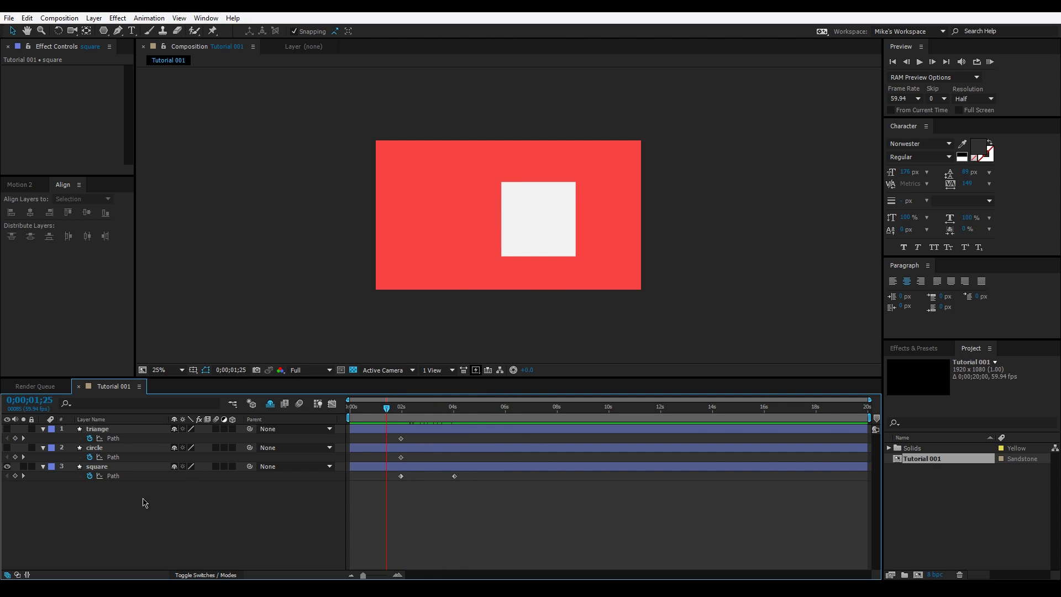
Centre the square layer vertically and horizontally in the composition
left_click(108, 469)
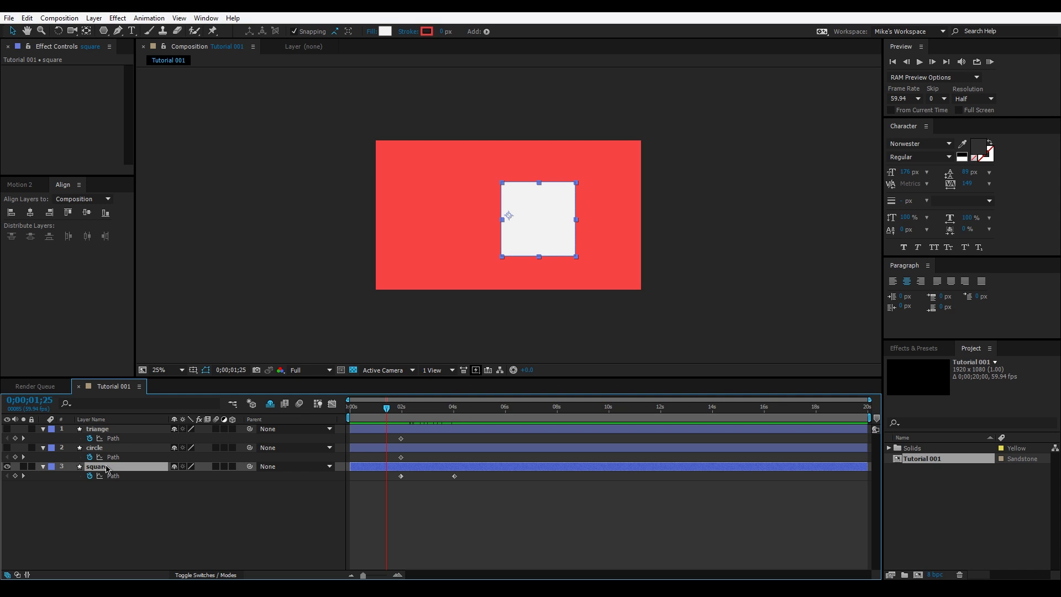
left_click(87, 212)
left_click(30, 212)
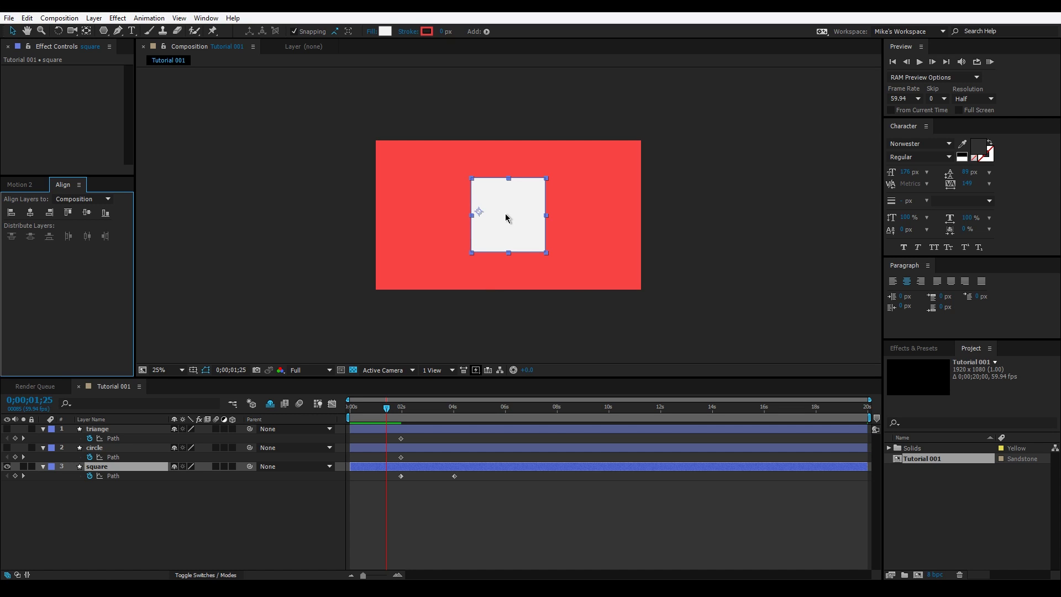
Move the square's anchor point to its centre with the Pan Behind tool, then preview
key("y")
left_click_drag(480, 212, 509, 215)
left_click(86, 213)
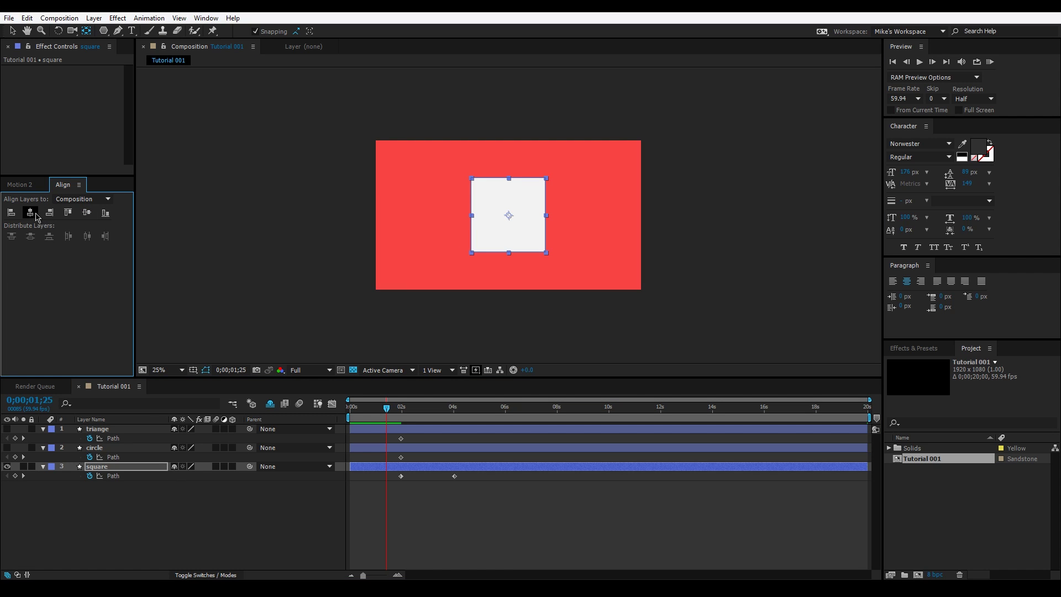
left_click(13, 31)
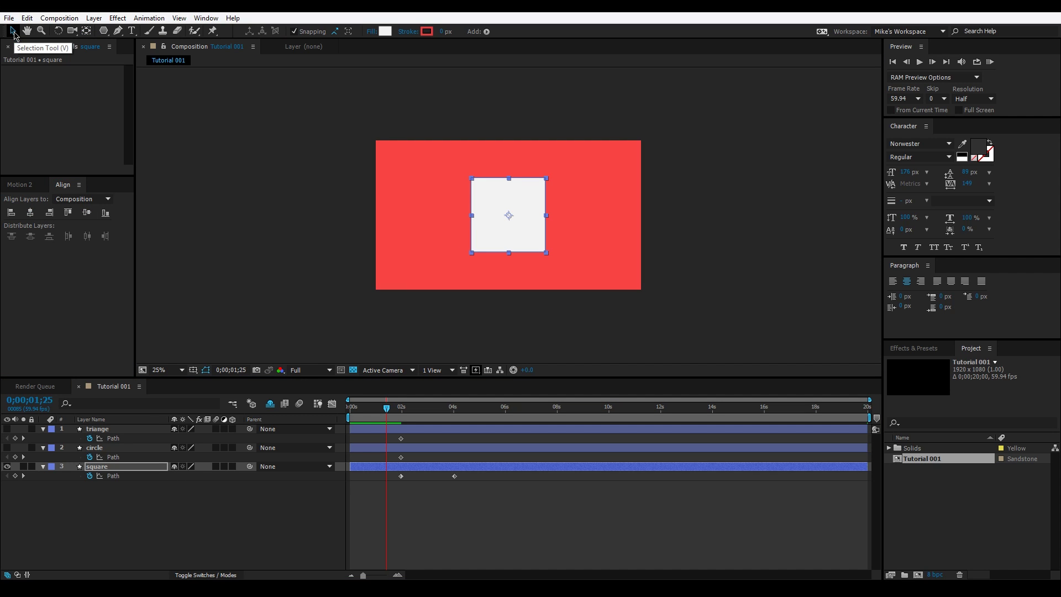
left_click(482, 511)
left_click_drag(389, 409, 499, 374)
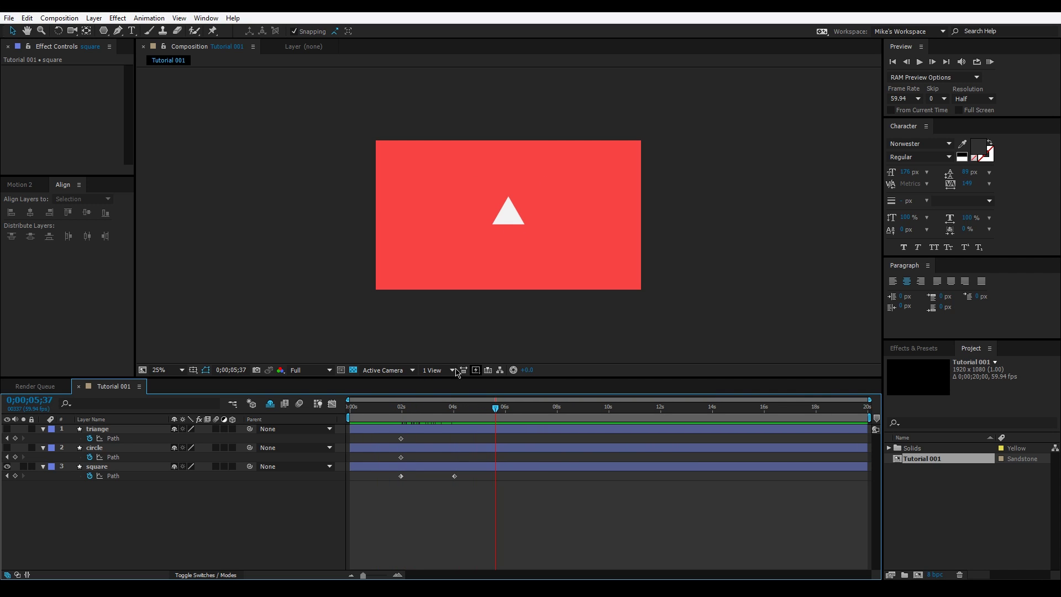
Paste the circle's Path onto the square's Path as a keyframe at about 6 seconds
left_click_drag(499, 413, 508, 413)
left_click(400, 458)
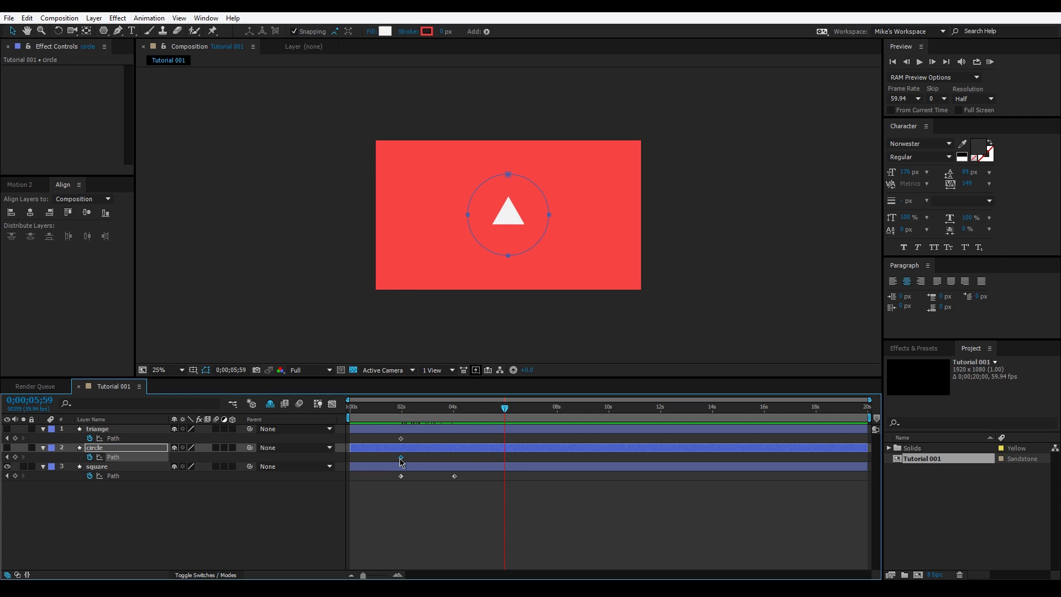
left_click(113, 476)
key("ctrl+v")
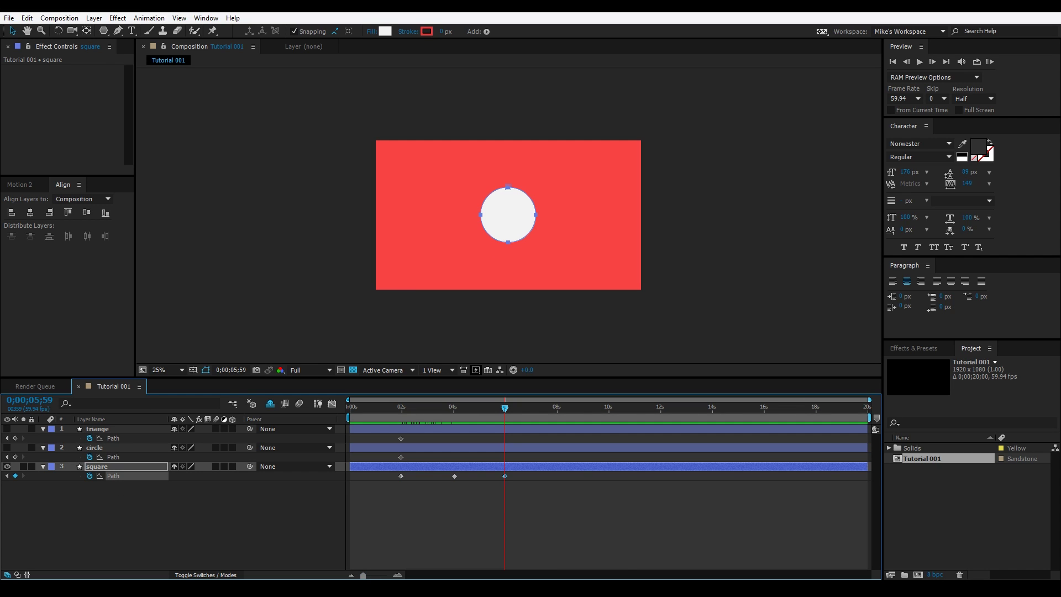
left_click(35, 490)
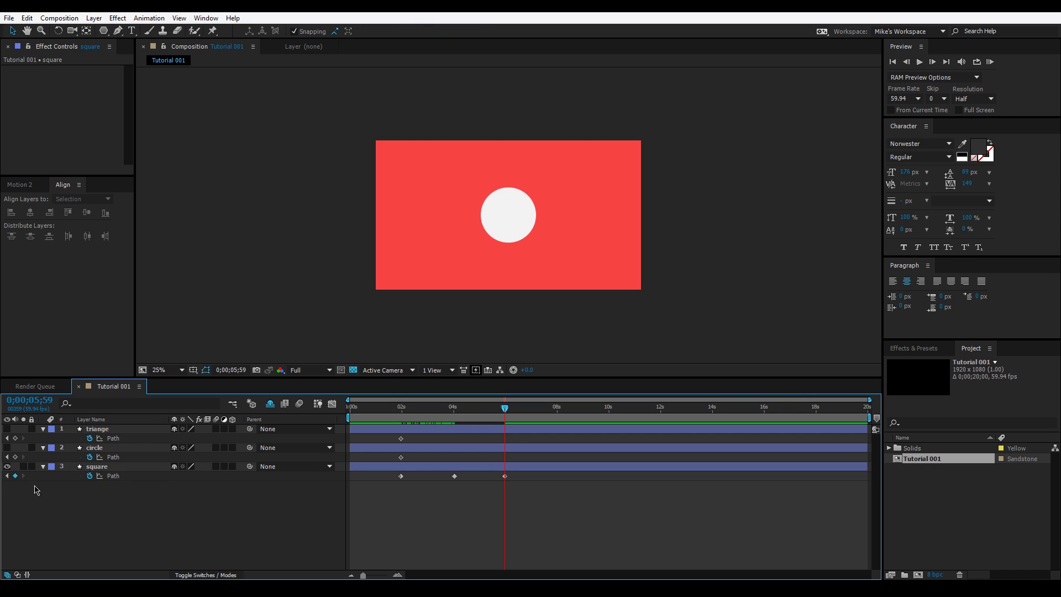
Delete the circle and triangle layers and preview the triangle morphing into a circle
left_click(92, 449)
left_click(98, 429, "shift")
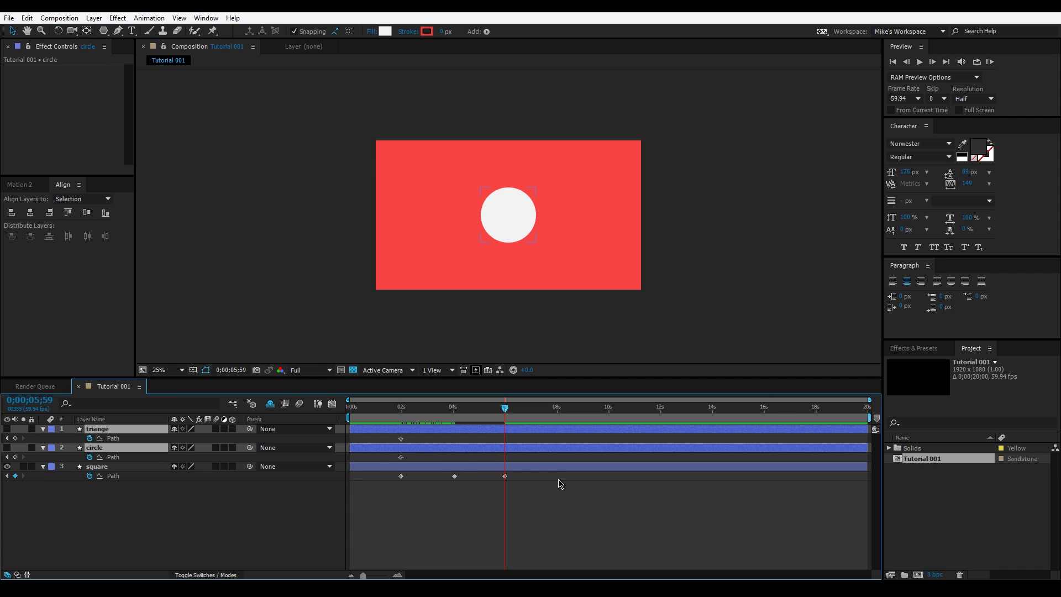
key("Delete")
left_click_drag(507, 412, 464, 391)
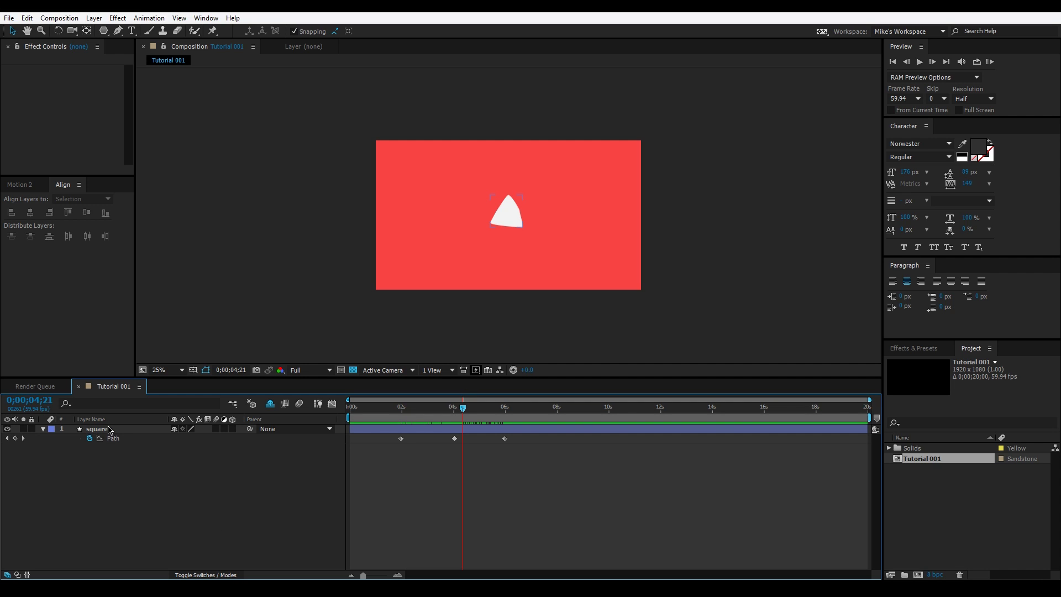
left_click_drag(458, 408, 336, 417)
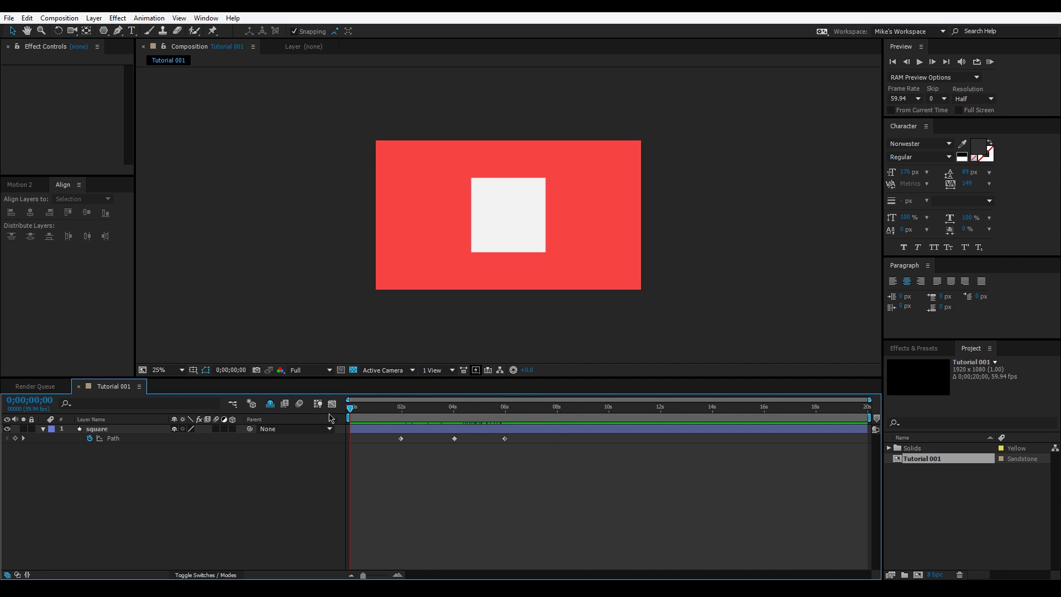
Animate the square's Scale from 68% at 2 s to 226% at about 4 s
left_click(97, 429)
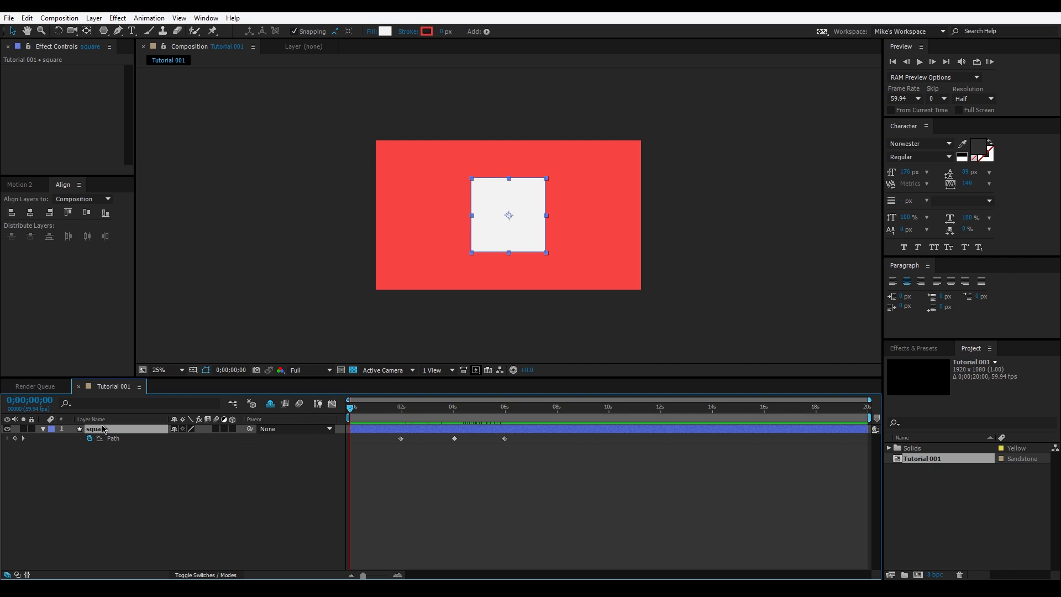
key("s")
left_click(401, 408)
left_click(72, 439)
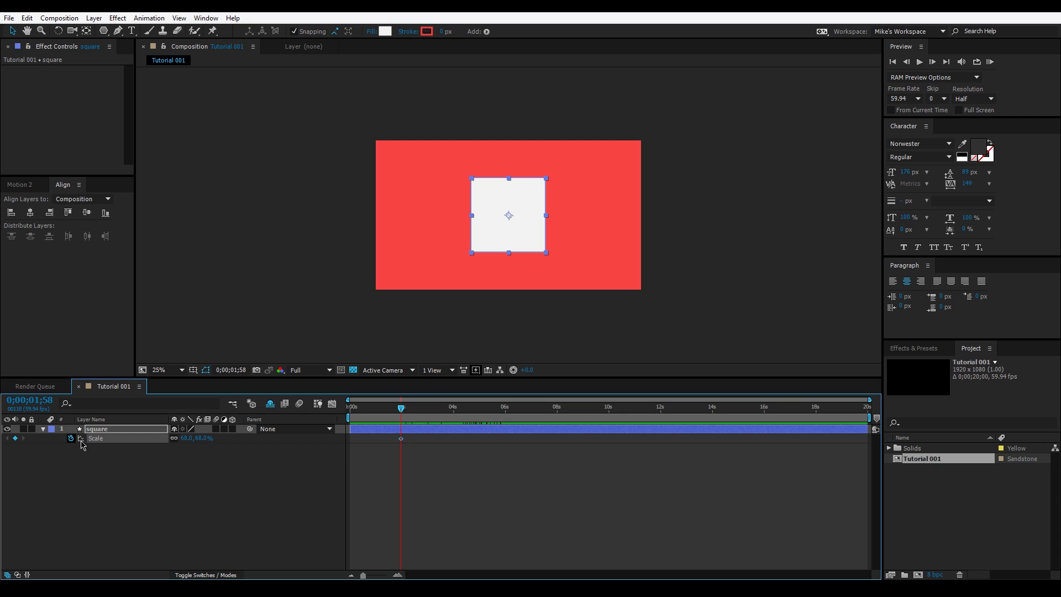
key("shift+p")
left_click(397, 574)
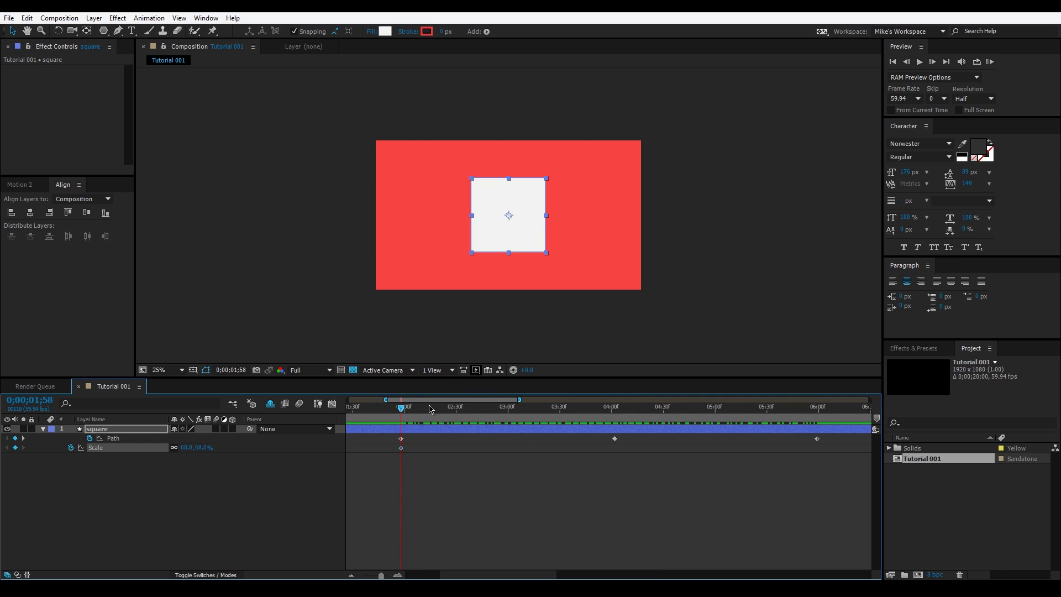
left_click_drag(401, 408, 616, 454)
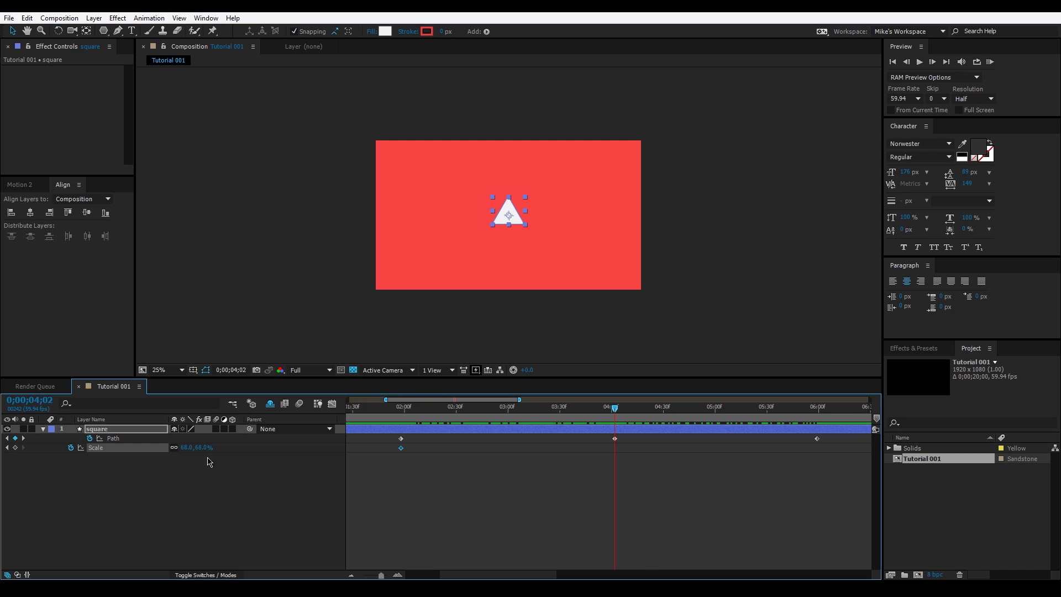
left_click_drag(209, 446, 280, 432)
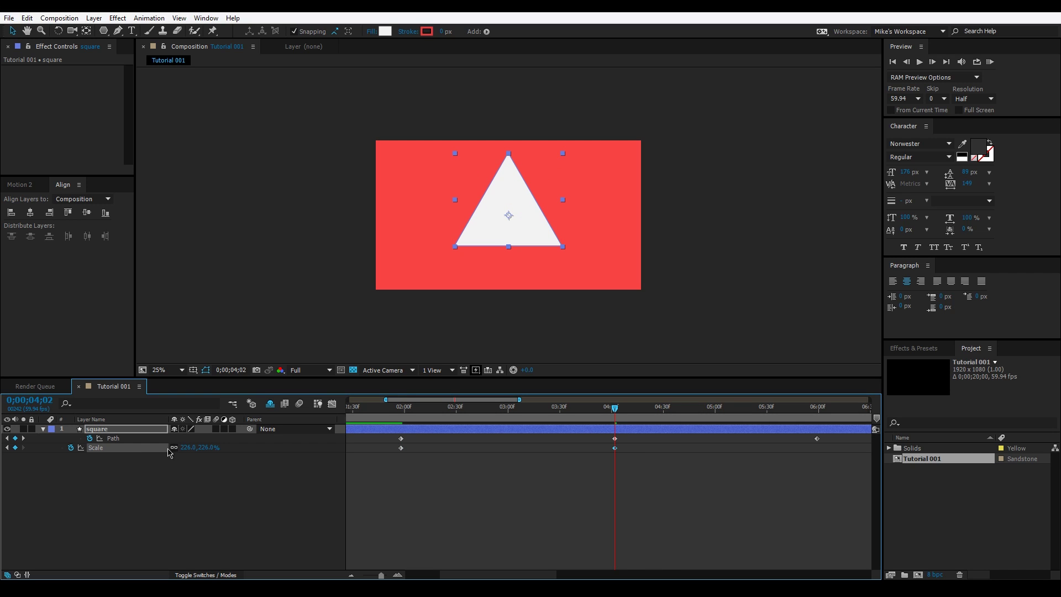
Add Position keyframes that lower the shape to 960,648 at about 4 s
key("p")
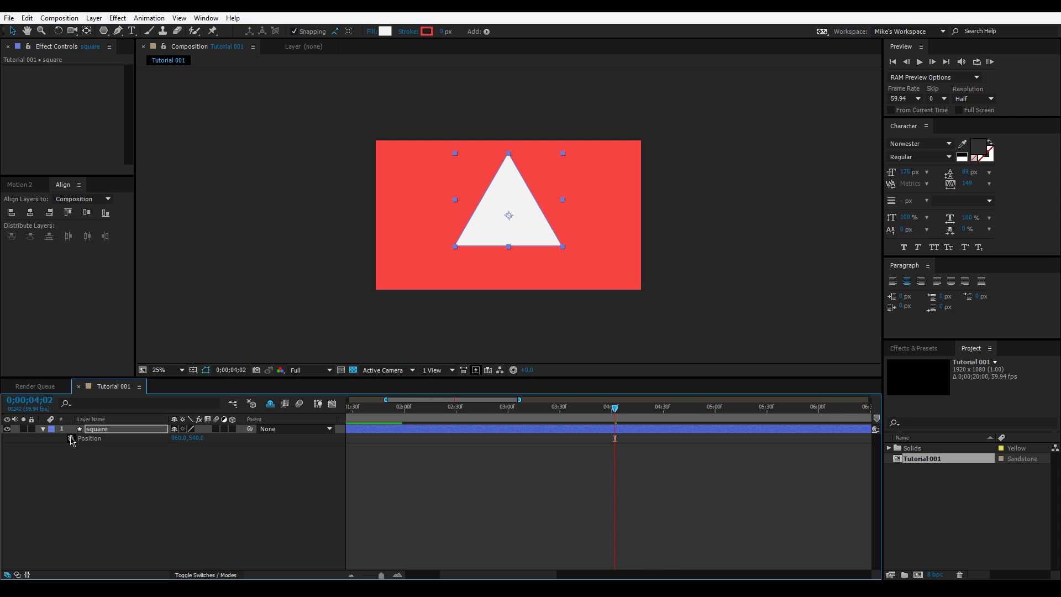
left_click(71, 438)
key("u")
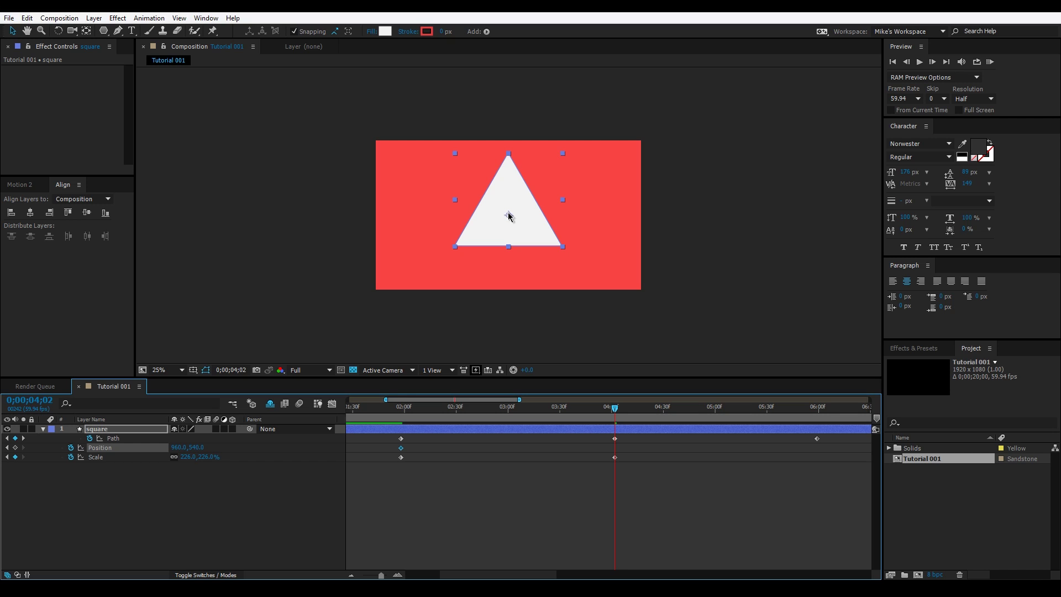
left_click_drag(510, 216, 509, 231)
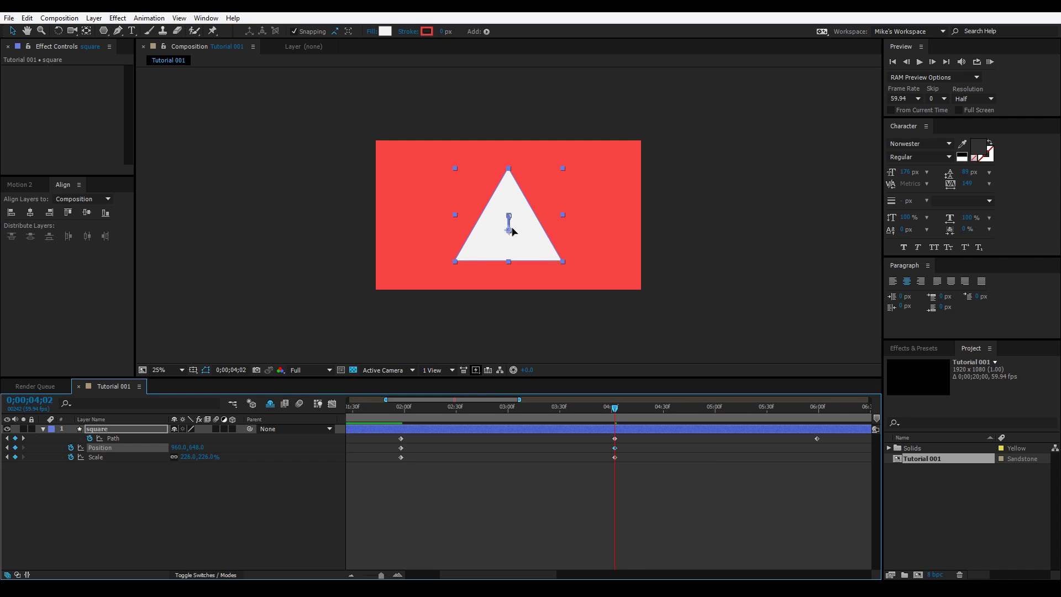
left_click(735, 222)
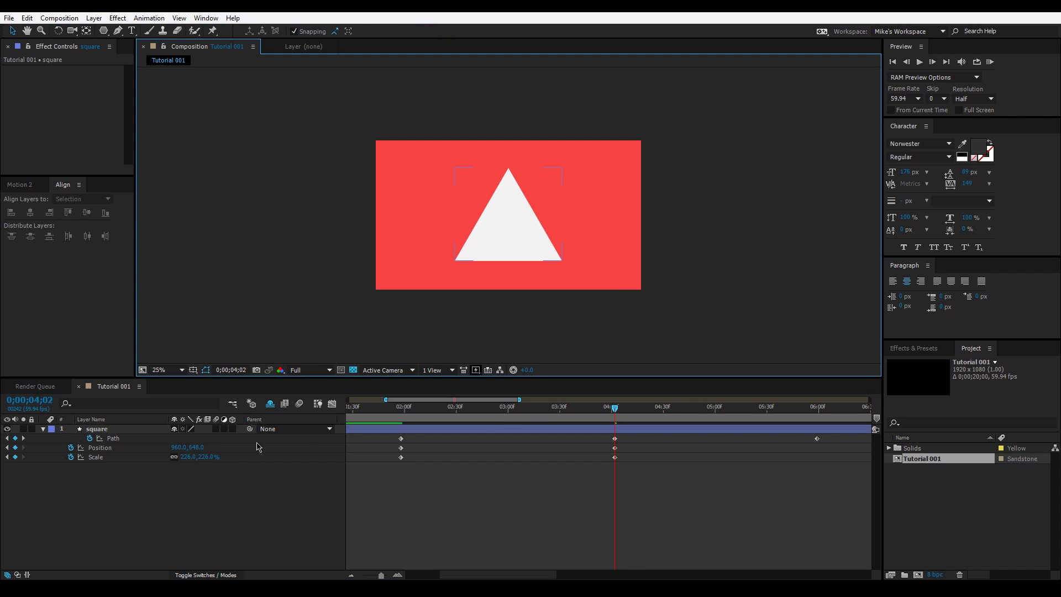
left_click(193, 369)
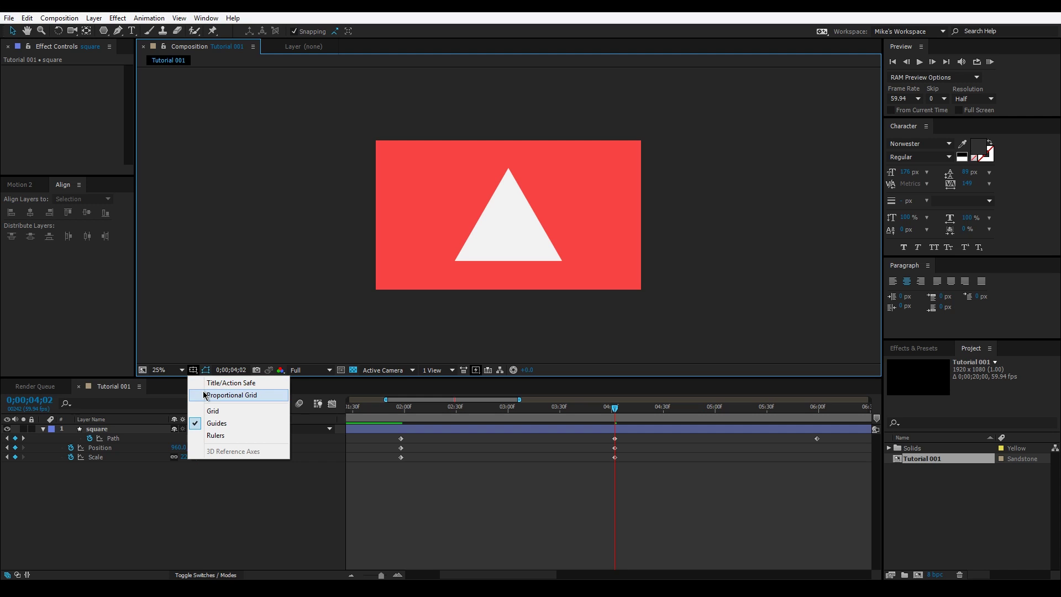
left_click(204, 395)
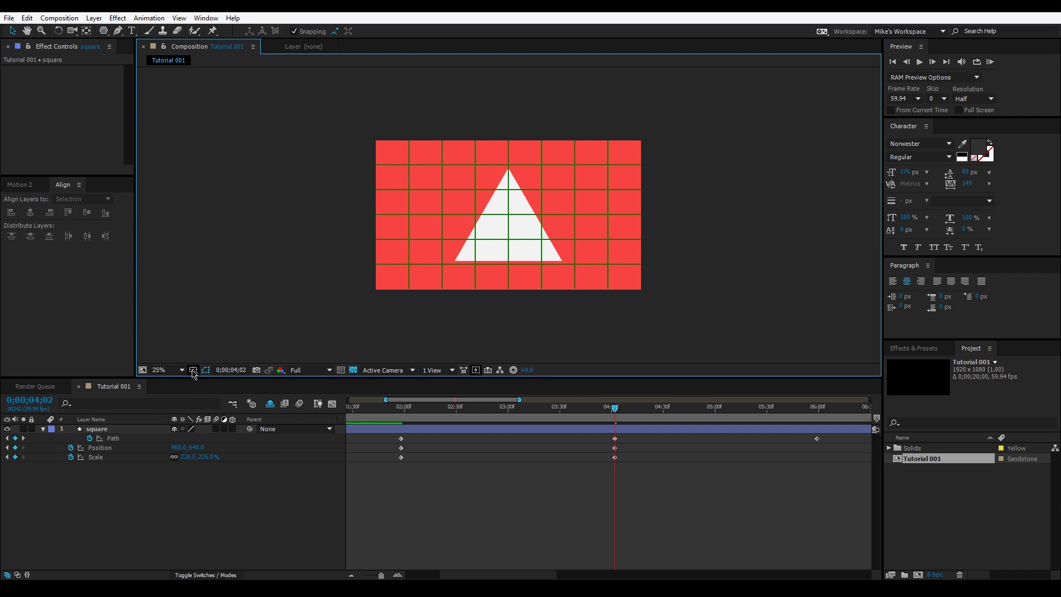
left_click(193, 370)
left_click(215, 383)
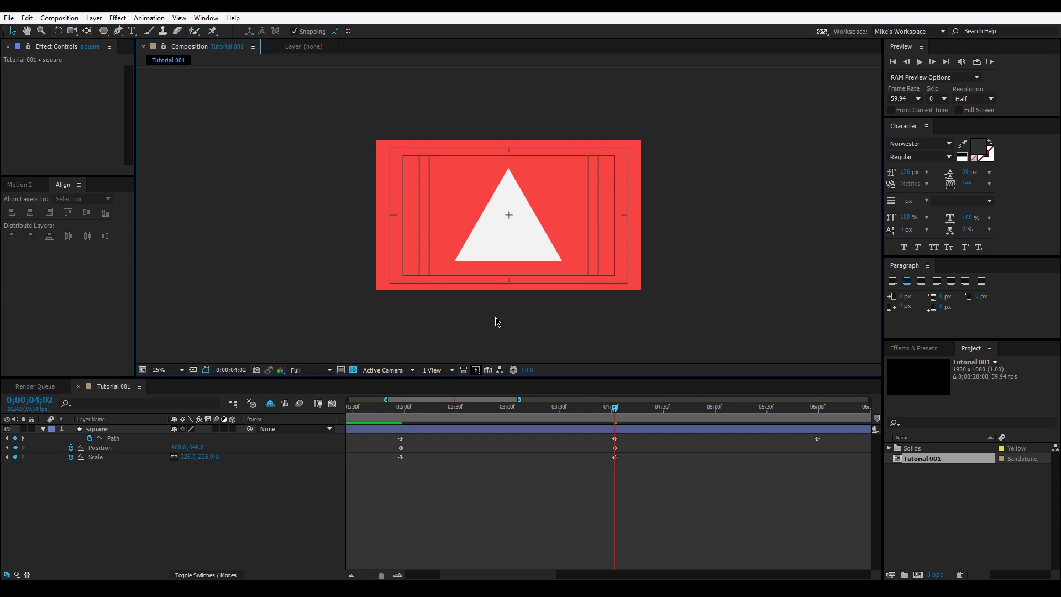
left_click(192, 370)
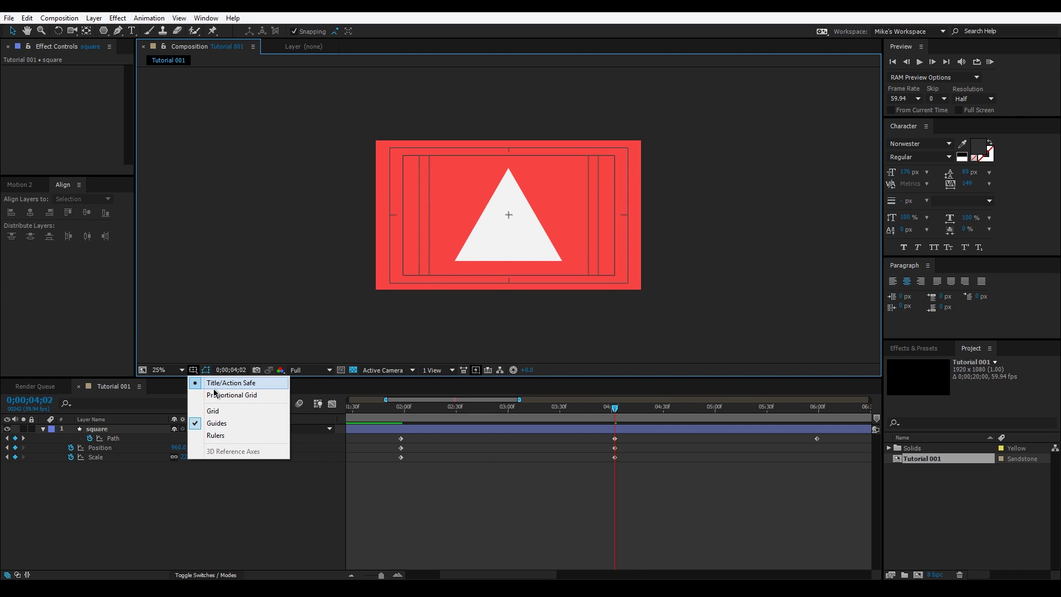
left_click(215, 394)
key("period")
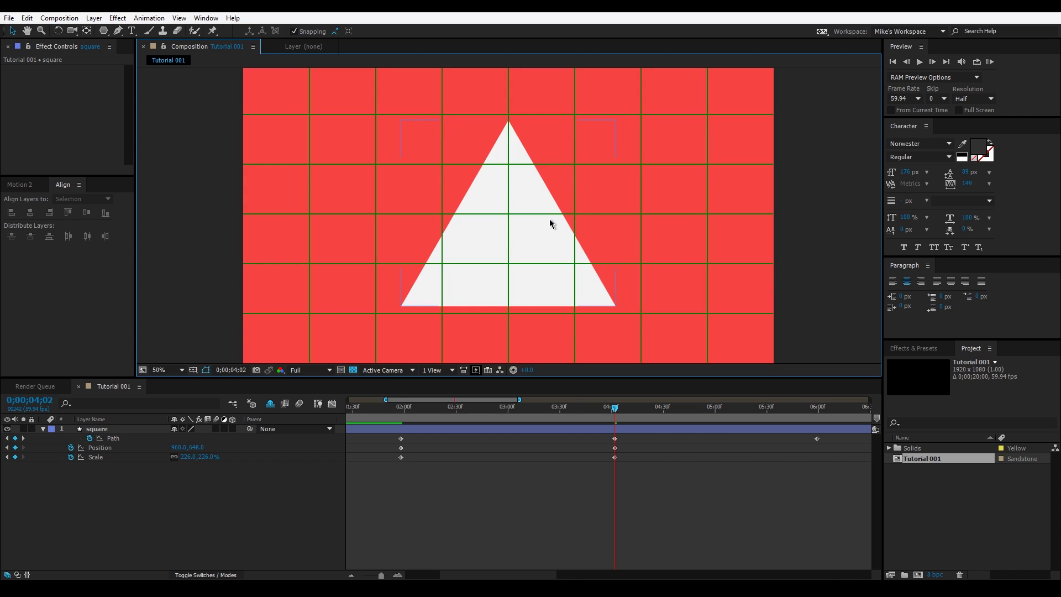
key("comma")
left_click_drag(613, 408, 378, 408)
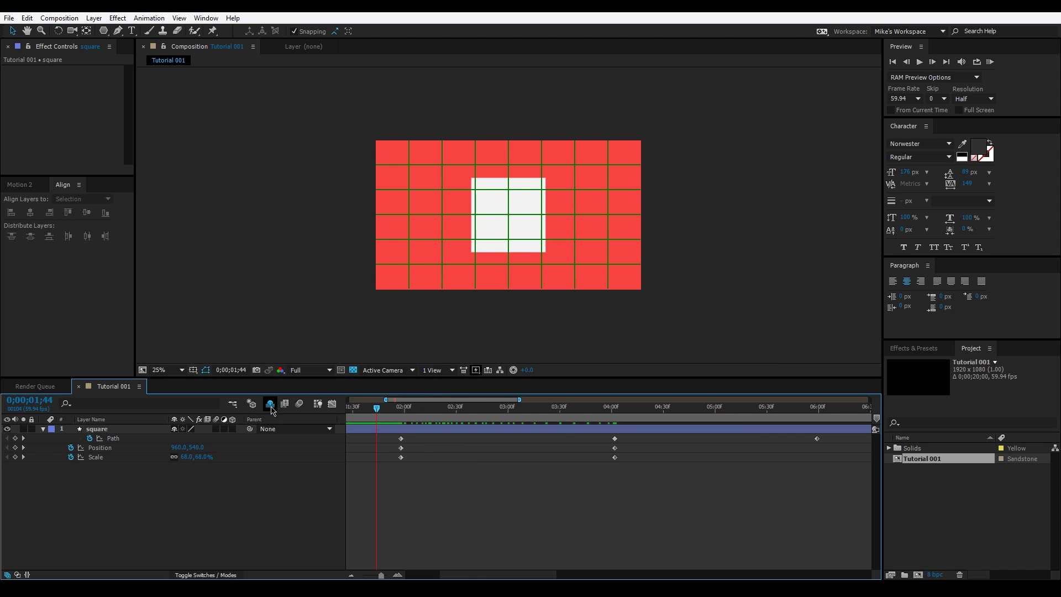
left_click(193, 369)
left_click(213, 410)
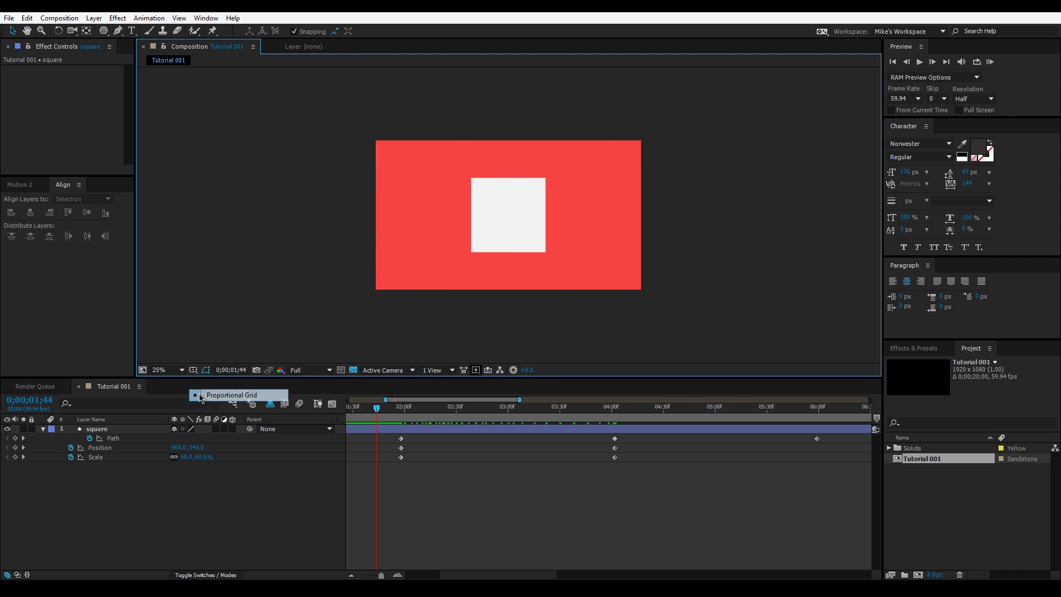
Adjust the shape's scale near the end, trying 212% then 159%, and preview the morph
left_click_drag(374, 409, 614, 387)
left_click_drag(208, 458, 193, 463)
left_click(694, 492)
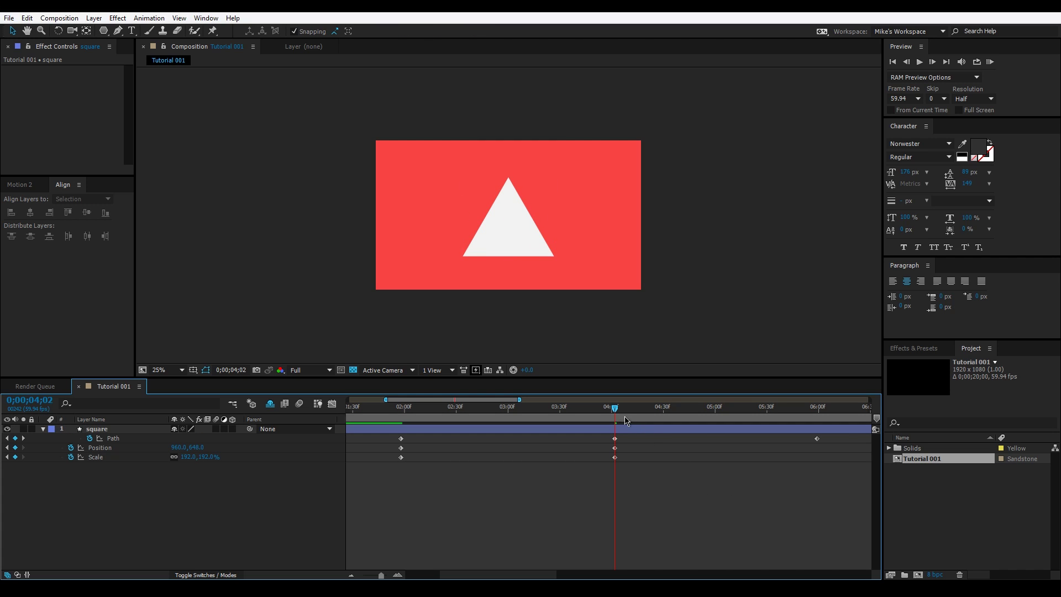
left_click_drag(614, 408, 615, 347)
left_click(231, 452)
left_click_drag(205, 459, 187, 459)
left_click(272, 479)
left_click(618, 408)
mouse_move(617, 407)
left_mouse_down()
mouse_move(386, 408)
mouse_move(509, 408)
mouse_move(617, 367)
mouse_move(690, 387)
mouse_move(849, 395)
mouse_move(525, 409)
mouse_move(568, 390)
mouse_move(724, 379)
mouse_move(821, 390)
mouse_move(816, 403)
left_mouse_up()
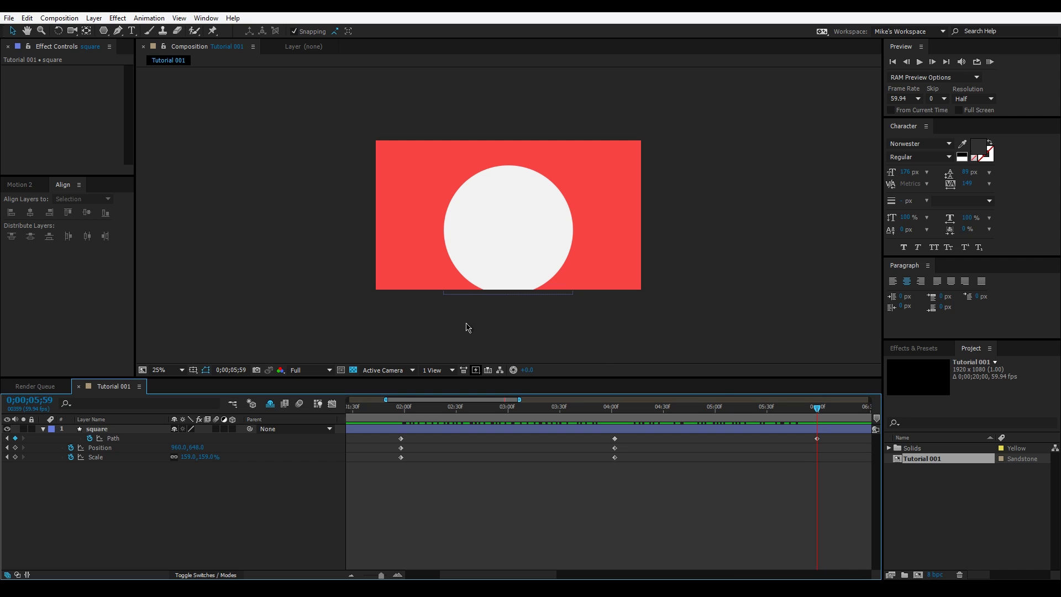
Centre the circle vertically in the frame and shrink it to about 84% at the end
left_click(545, 252)
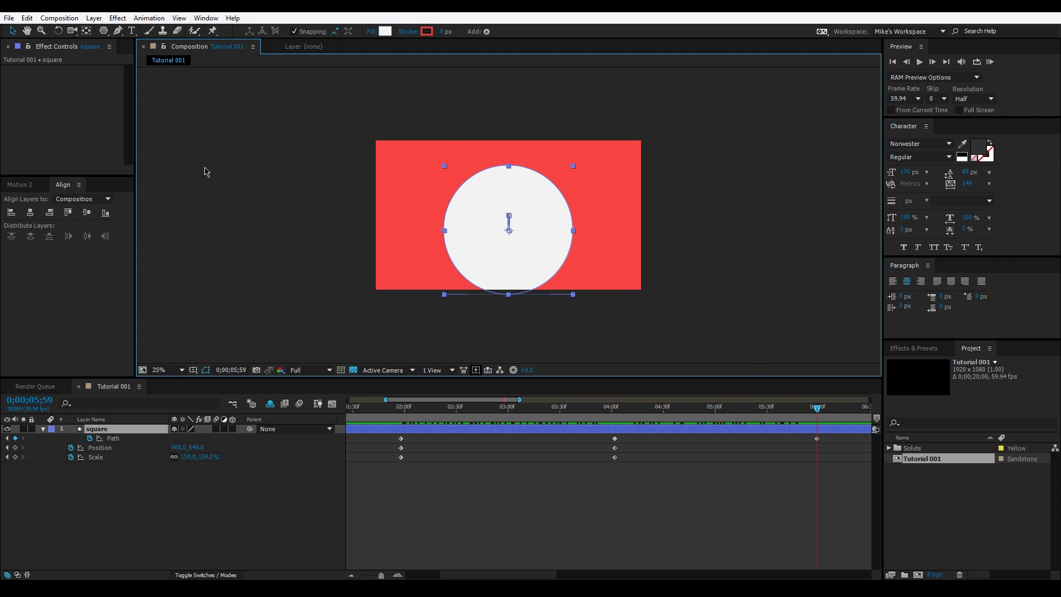
left_click(30, 212)
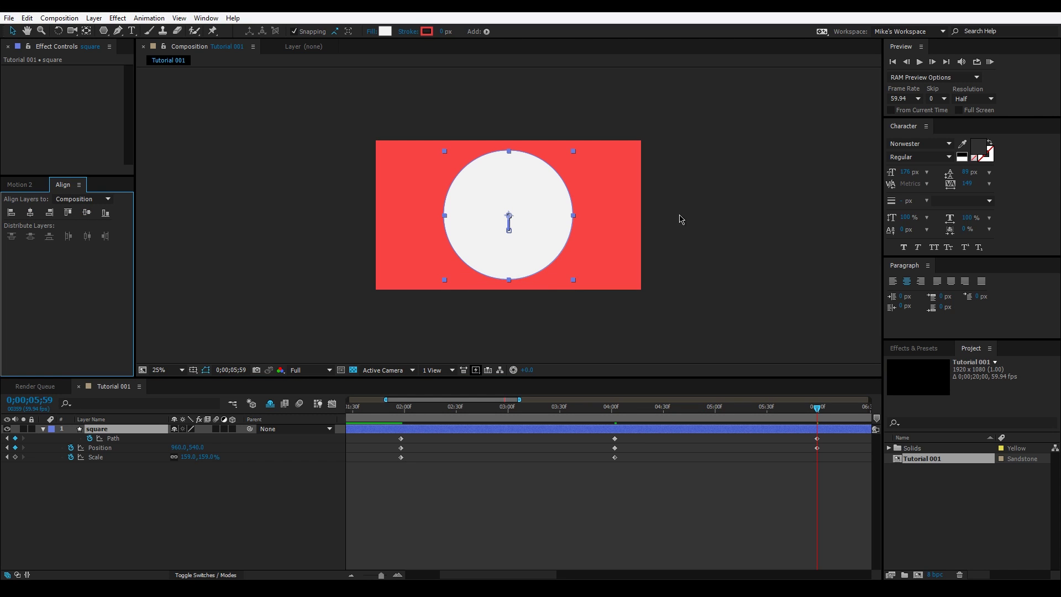
left_click(784, 246)
left_click_drag(817, 412, 817, 386)
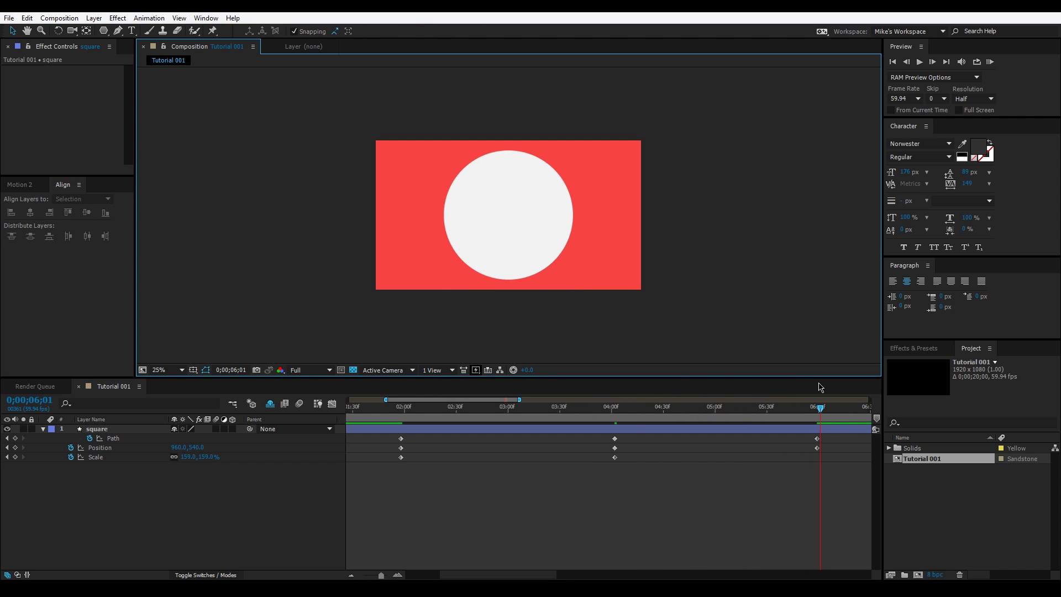
left_click_drag(212, 457, 200, 460)
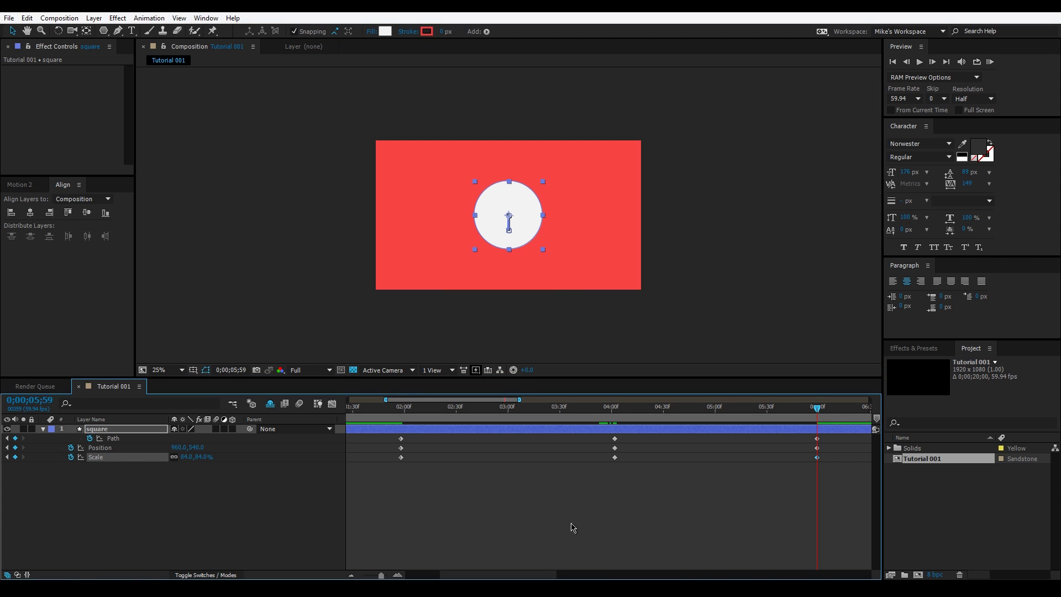
left_click(614, 523)
left_click_drag(826, 412, 401, 403)
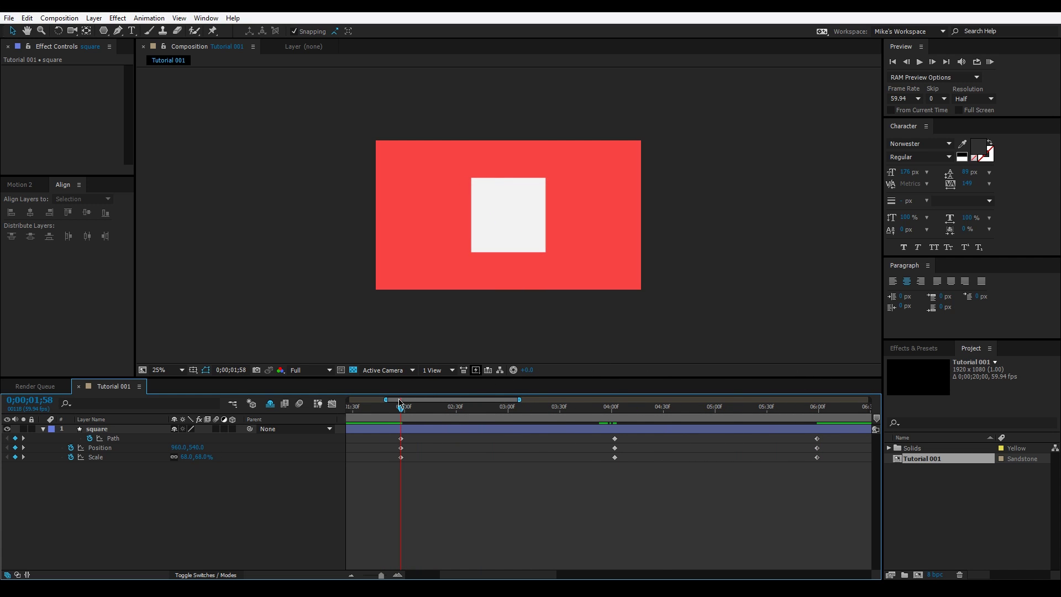
Set a starting Rotation keyframe of 0° at about 2 seconds
left_click(113, 430)
key("r")
left_click(70, 438)
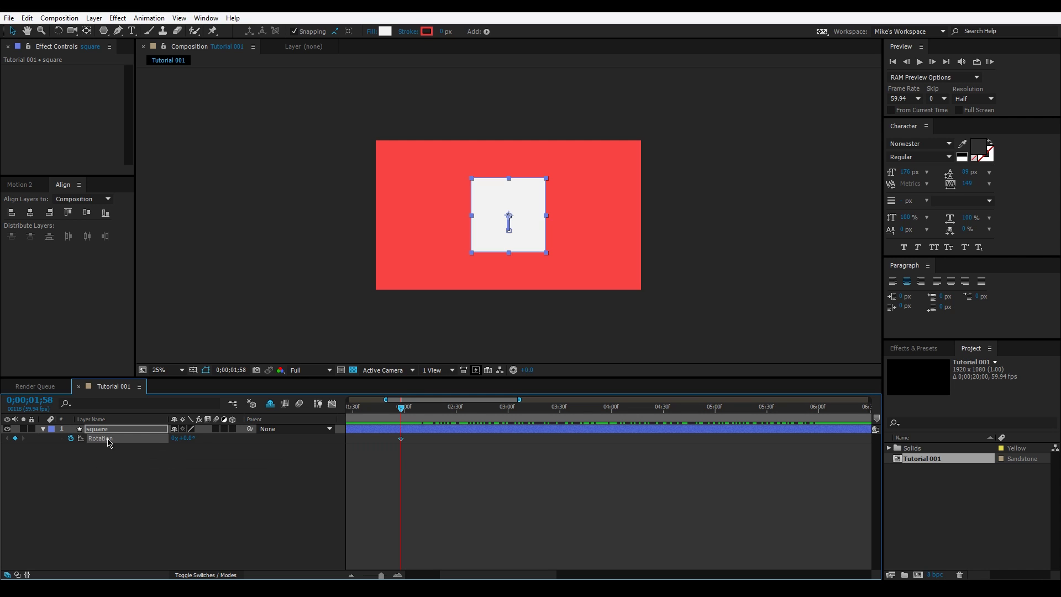
key("u")
left_click(475, 525)
Rotate the triangle to -120° at the 4-second keyframe
left_click_drag(407, 410, 615, 399)
left_click(252, 449)
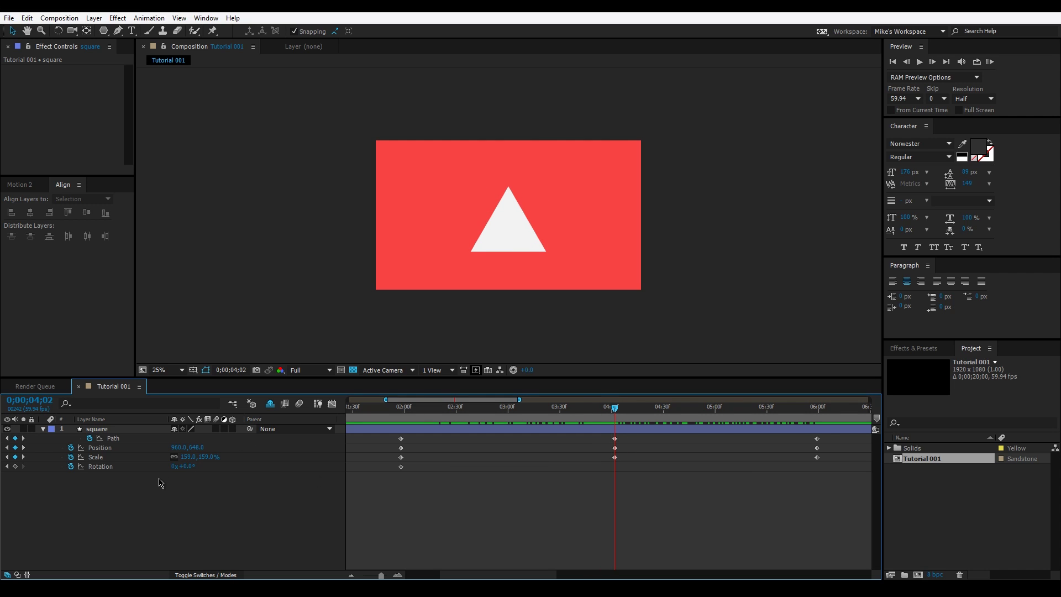
mouse_move(189, 466)
left_mouse_down()
mouse_move(210, 467)
mouse_move(136, 476)
left_mouse_up()
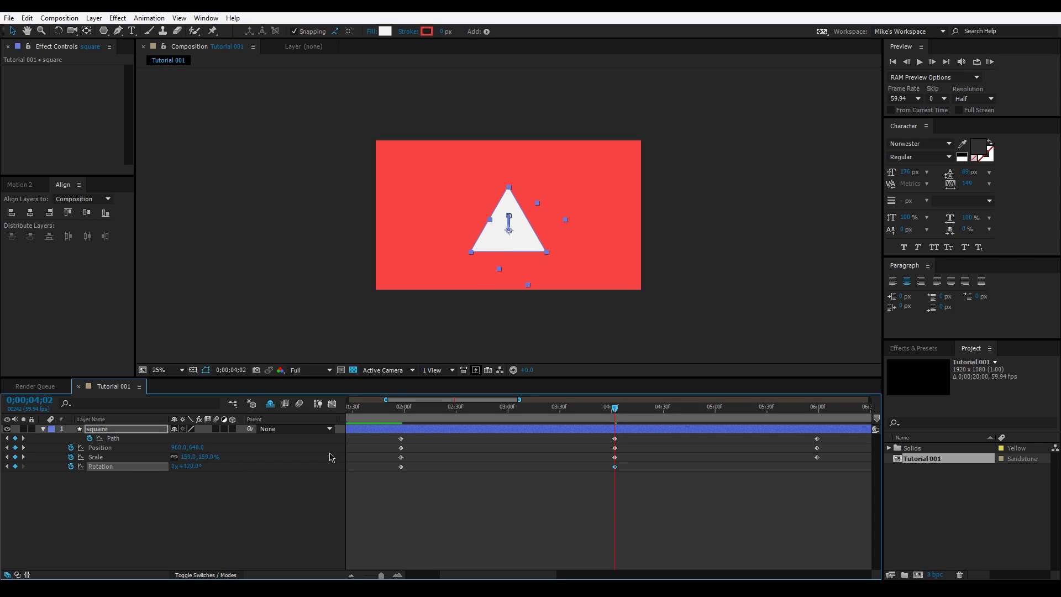
left_click(587, 508)
left_click_drag(613, 411, 613, 376)
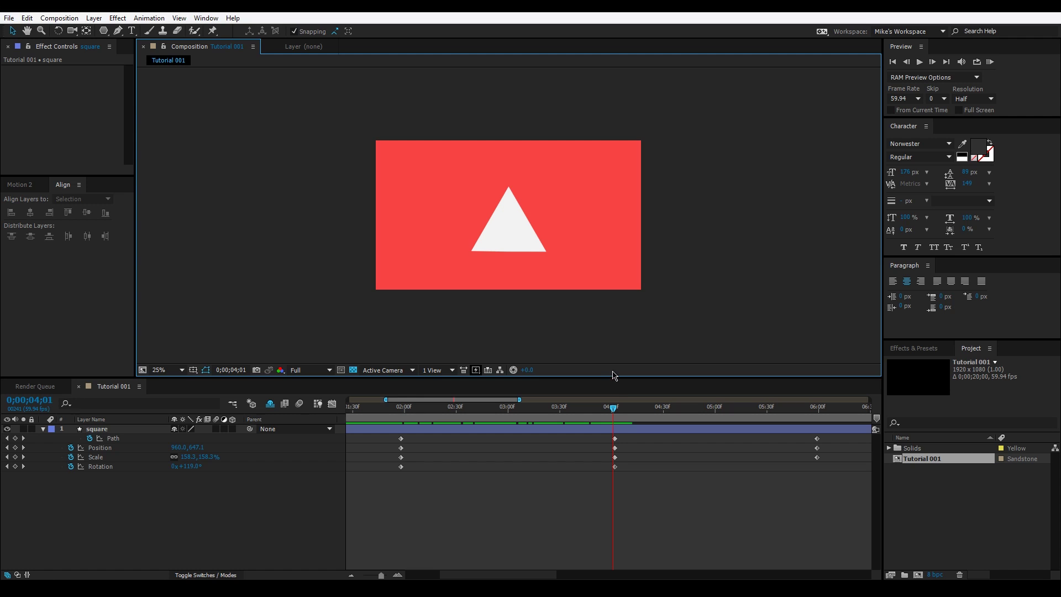
left_click_drag(616, 411, 618, 412)
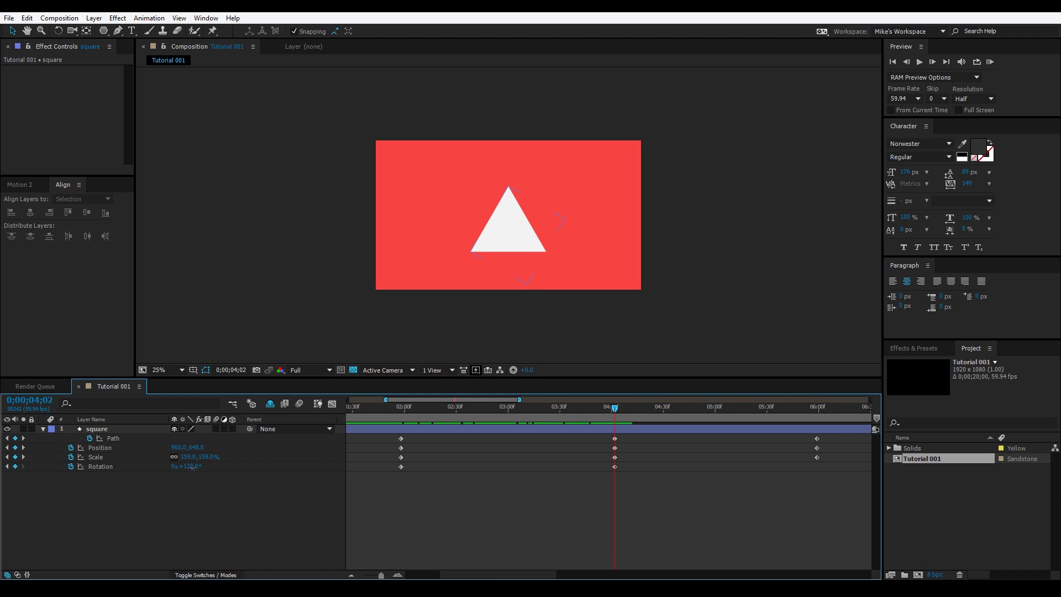
key("Return")
left_click_drag(195, 467, 226, 465)
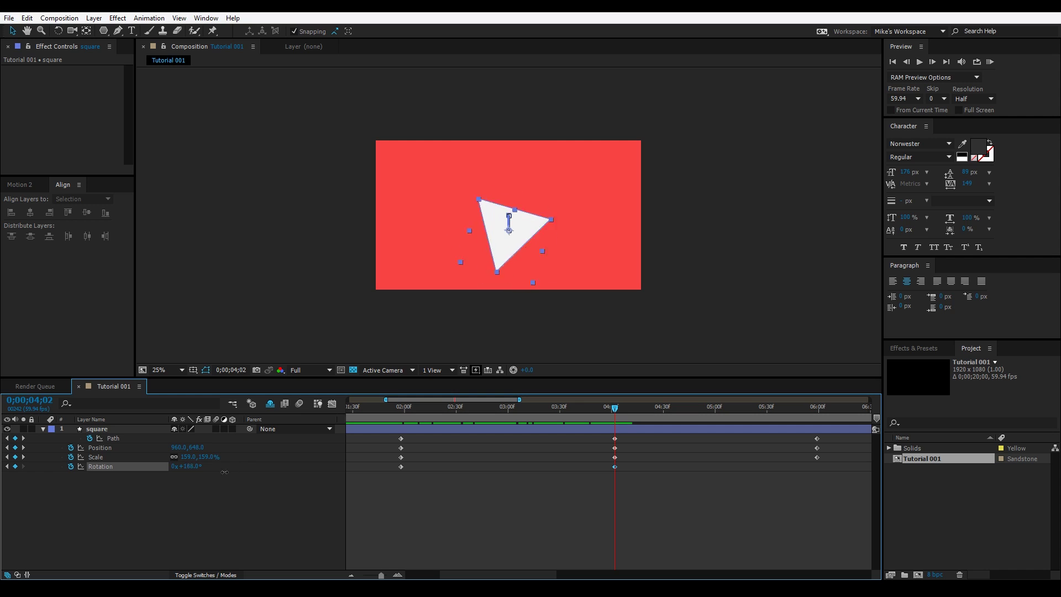
left_click_drag(137, 498, 133, 498)
mouse_move(194, 475)
left_mouse_down()
mouse_move(184, 473)
mouse_move(193, 471)
left_mouse_up()
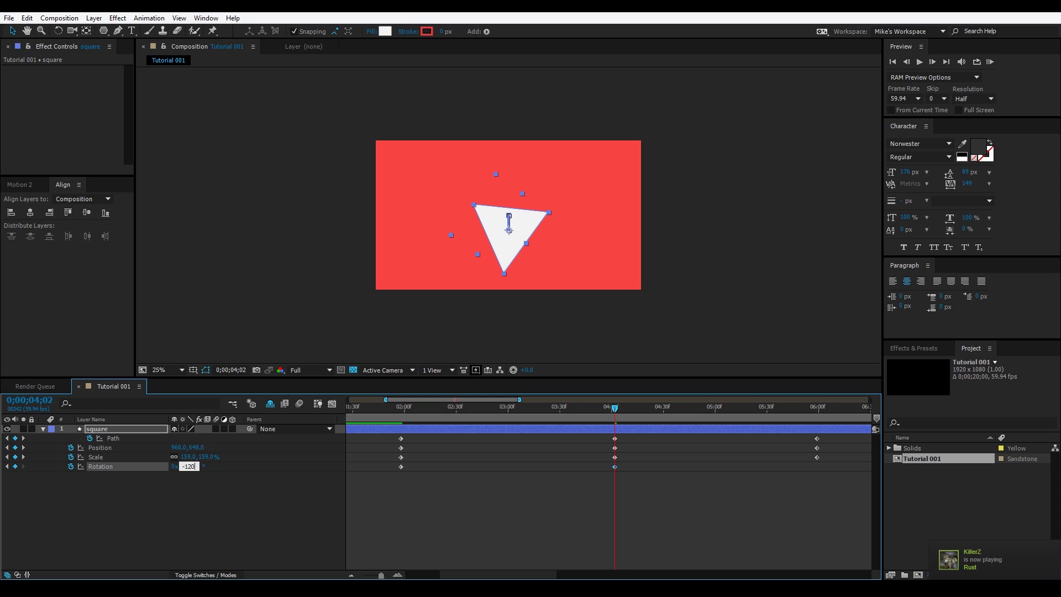
key("Return")
left_click(613, 516)
Set the end Rotation to -240° at about 6 s and select all the layer's keyframes
left_click_drag(614, 407, 818, 349)
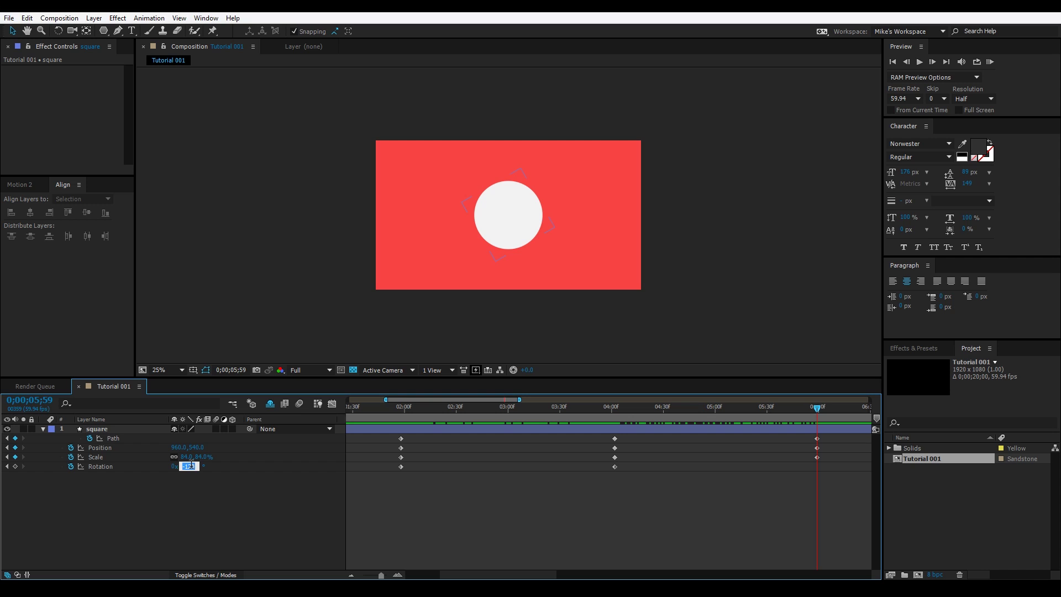
key("Return")
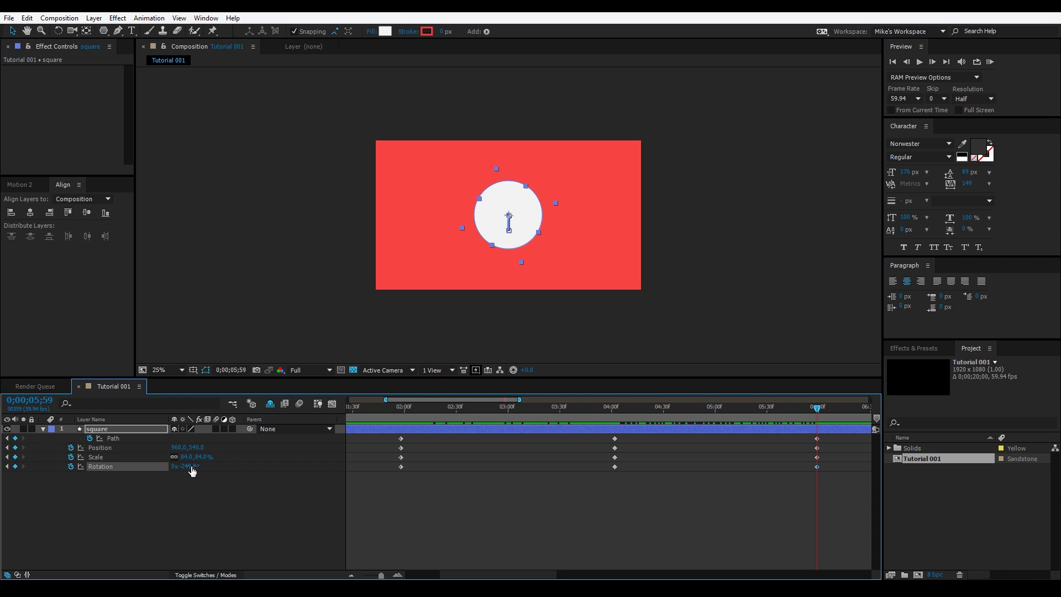
left_click(677, 525)
mouse_move(817, 410)
left_mouse_down()
mouse_move(584, 394)
mouse_move(693, 372)
mouse_move(812, 371)
mouse_move(642, 369)
mouse_move(738, 372)
mouse_move(728, 368)
mouse_move(715, 384)
mouse_move(606, 387)
mouse_move(765, 386)
mouse_move(770, 407)
mouse_move(387, 411)
mouse_move(817, 407)
left_mouse_up()
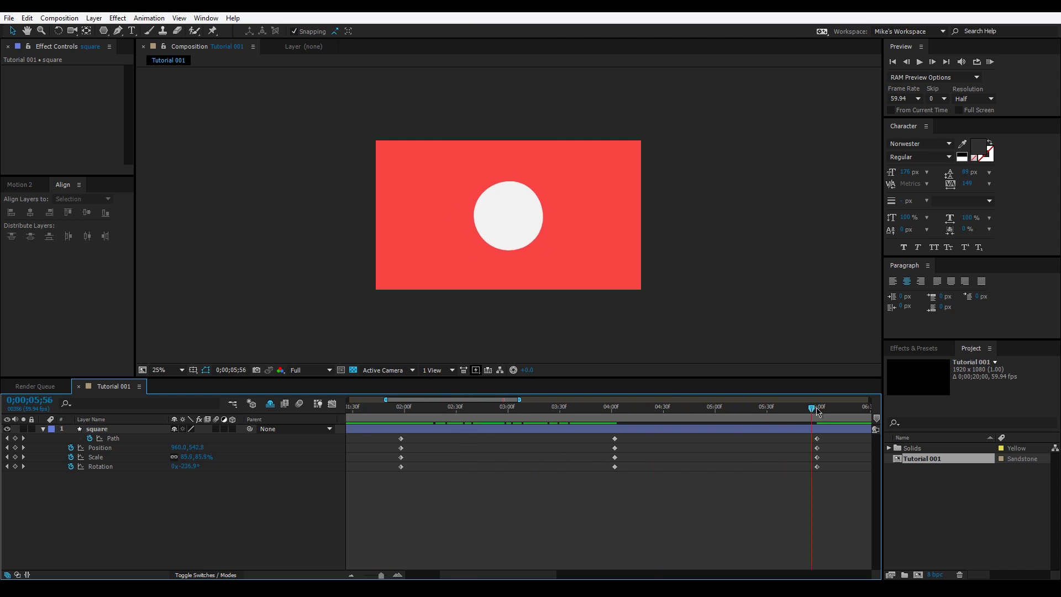
mouse_move(845, 509)
left_mouse_down()
mouse_move(521, 474)
mouse_move(395, 436)
left_mouse_up()
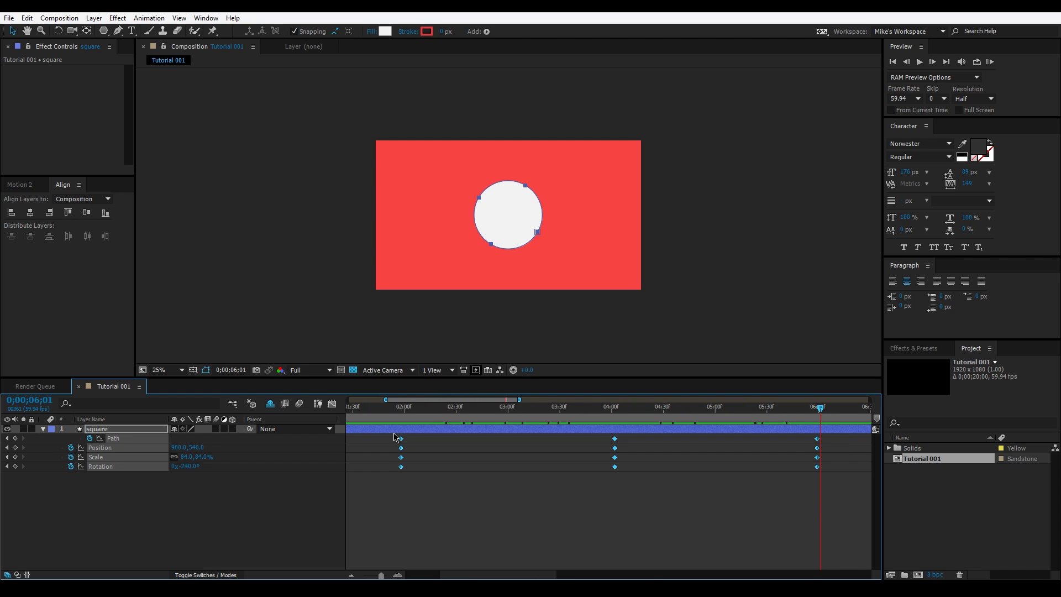
Ease all selected keyframes with Motion v2 at 50 and zoom the timeline out to 16 seconds
left_click(19, 185)
left_click_drag(136, 174, 175, 175)
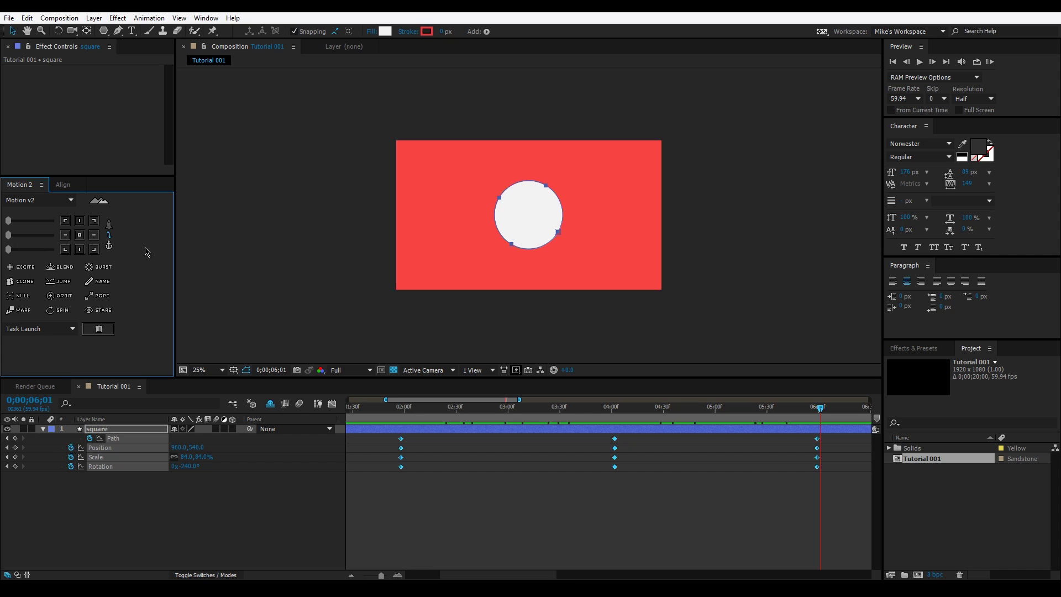
mouse_move(71, 269)
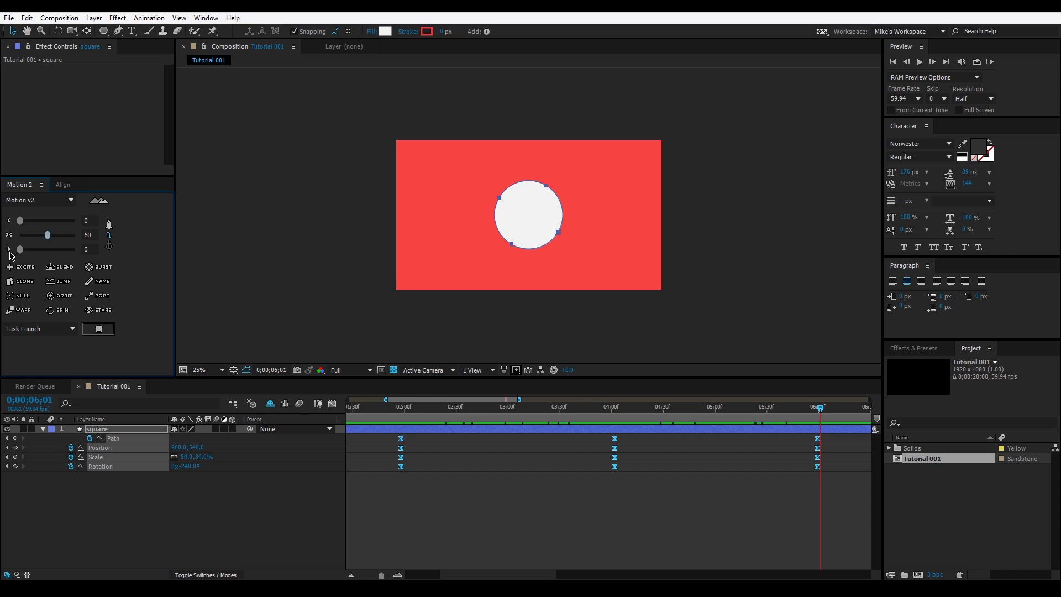
left_click(420, 467)
left_click(398, 408)
mouse_move(400, 412)
left_mouse_down()
mouse_move(588, 406)
mouse_move(391, 397)
left_mouse_up()
left_click_drag(807, 407, 628, 411)
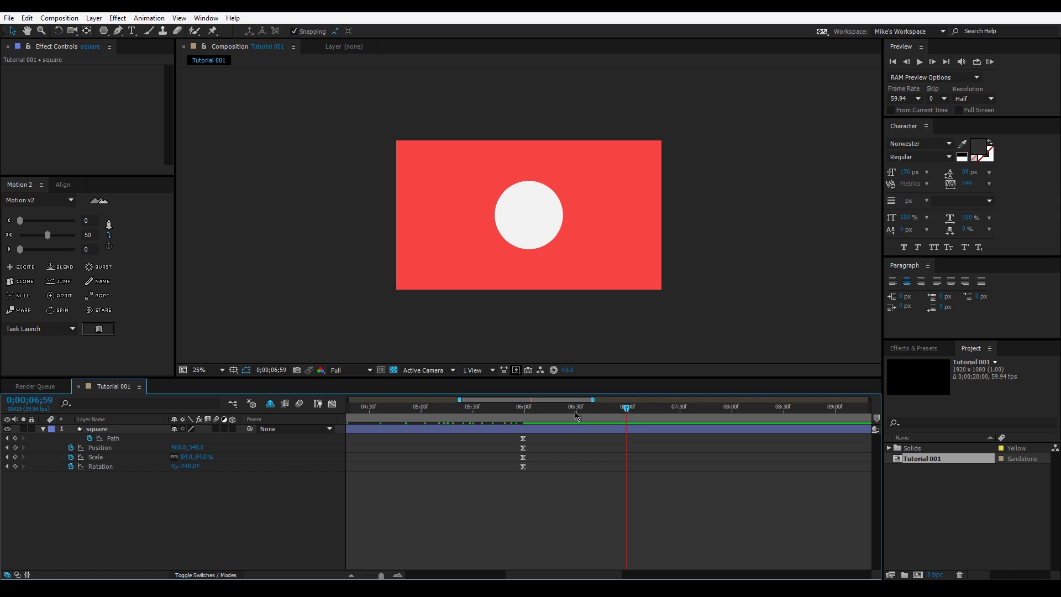
left_click(350, 575)
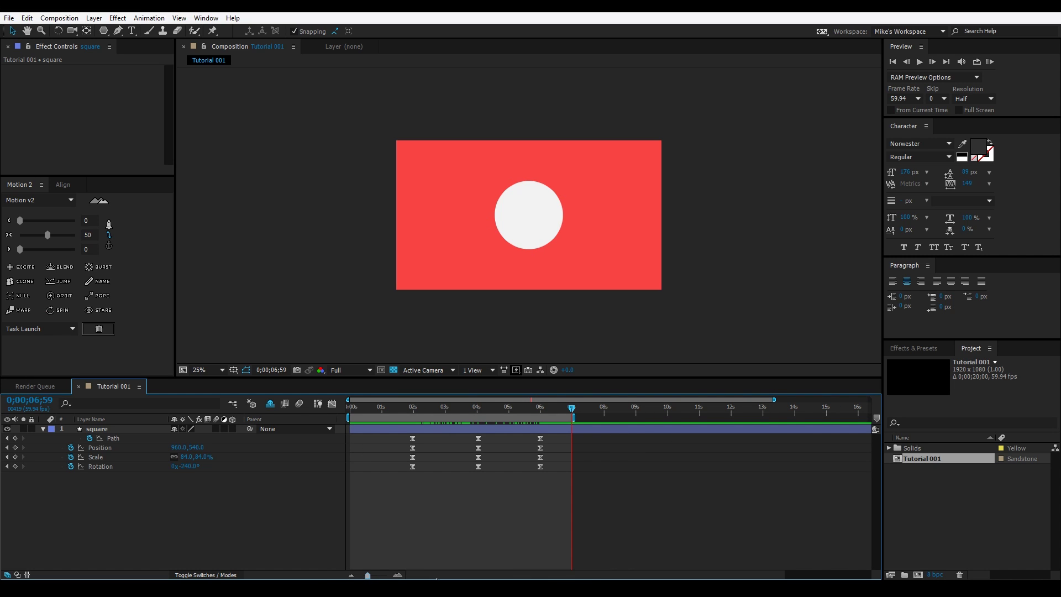
Return to the first frame and play a RAM preview of the animation
key("Home")
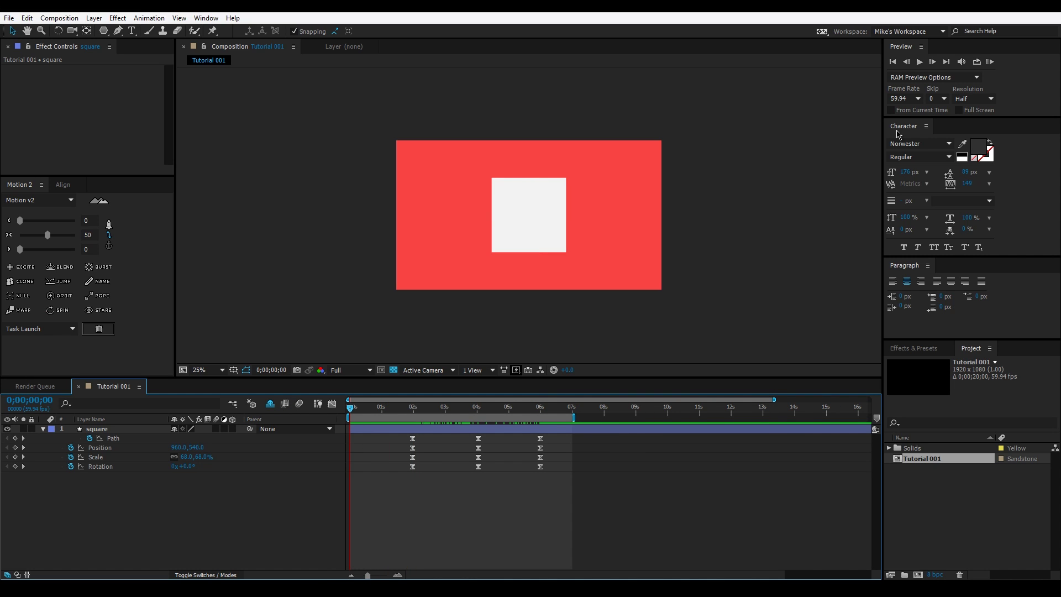
left_click(990, 62)
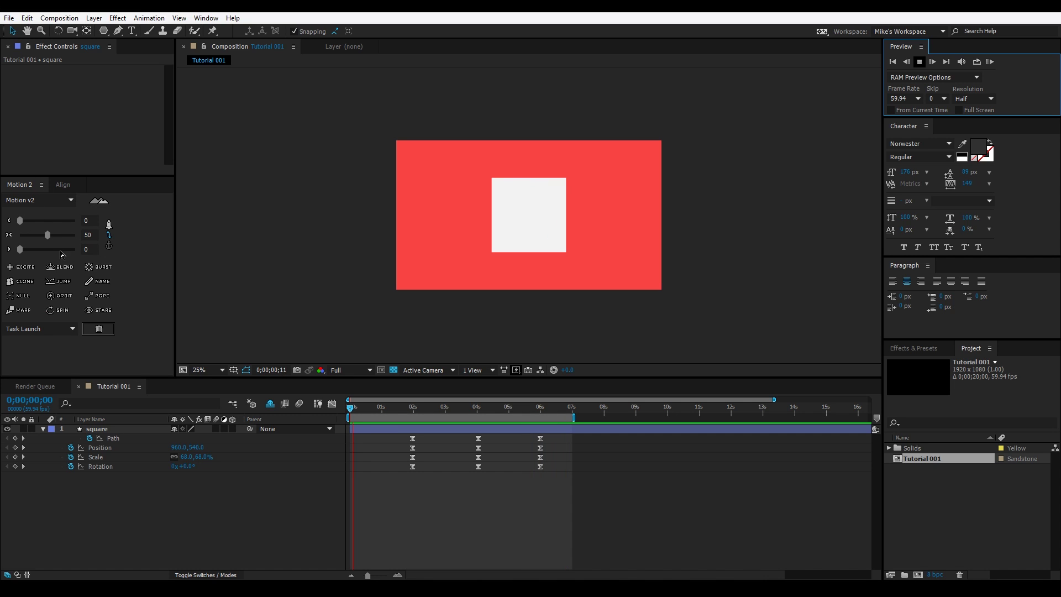
Stop playback and apply Easy Ease to all keyframes on the square layer
key("space")
left_click_drag(569, 493, 390, 432)
right_click(413, 439)
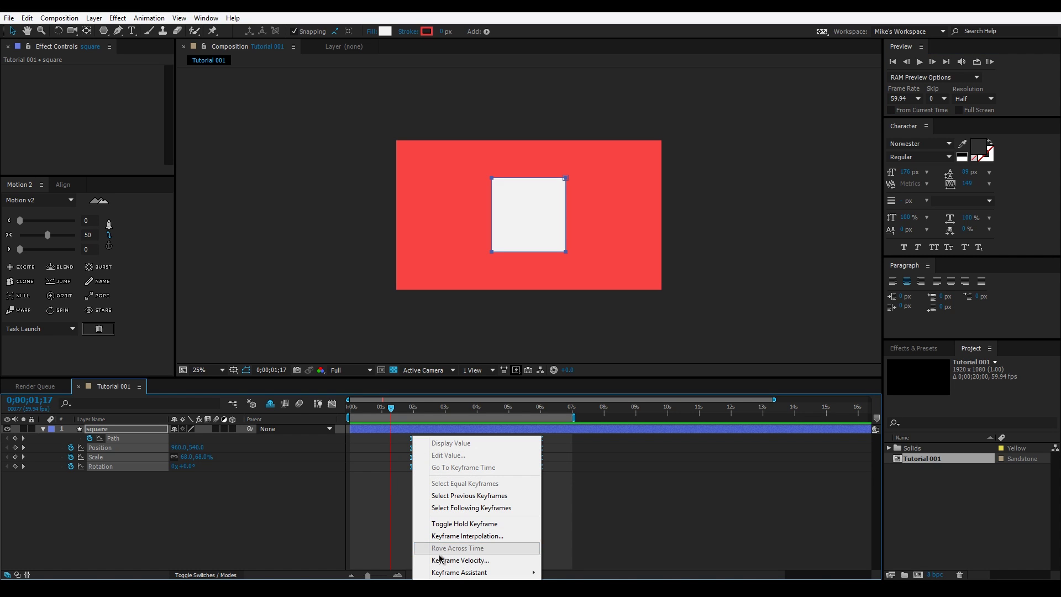
mouse_move(441, 572)
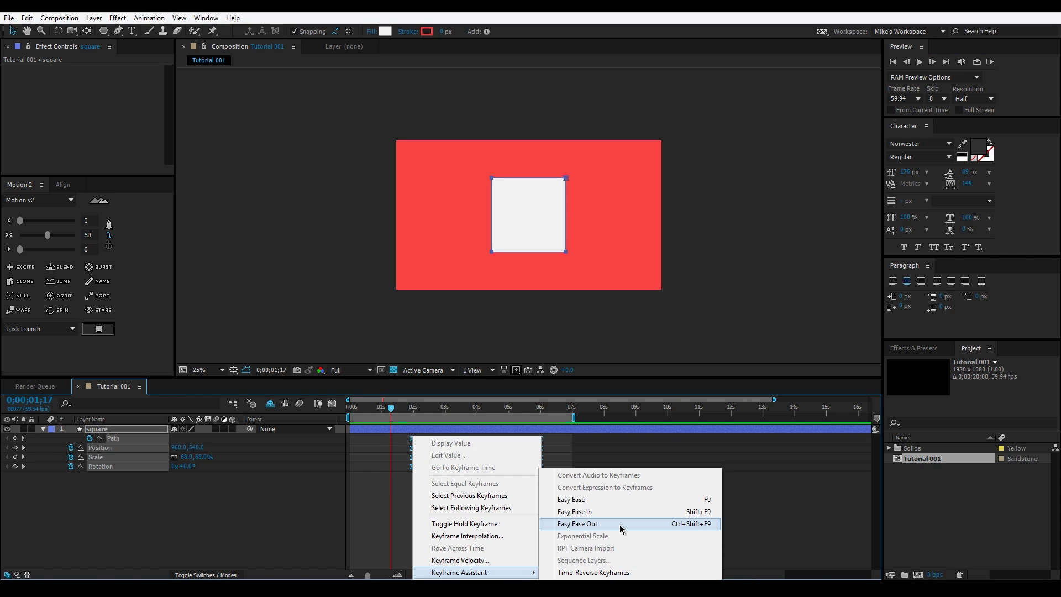
left_click(618, 500)
left_click(617, 504)
Scrub the eased motion and run a RAM preview of the animation
left_click(410, 409)
mouse_move(410, 410)
left_mouse_down()
mouse_move(479, 410)
mouse_move(399, 410)
left_mouse_up()
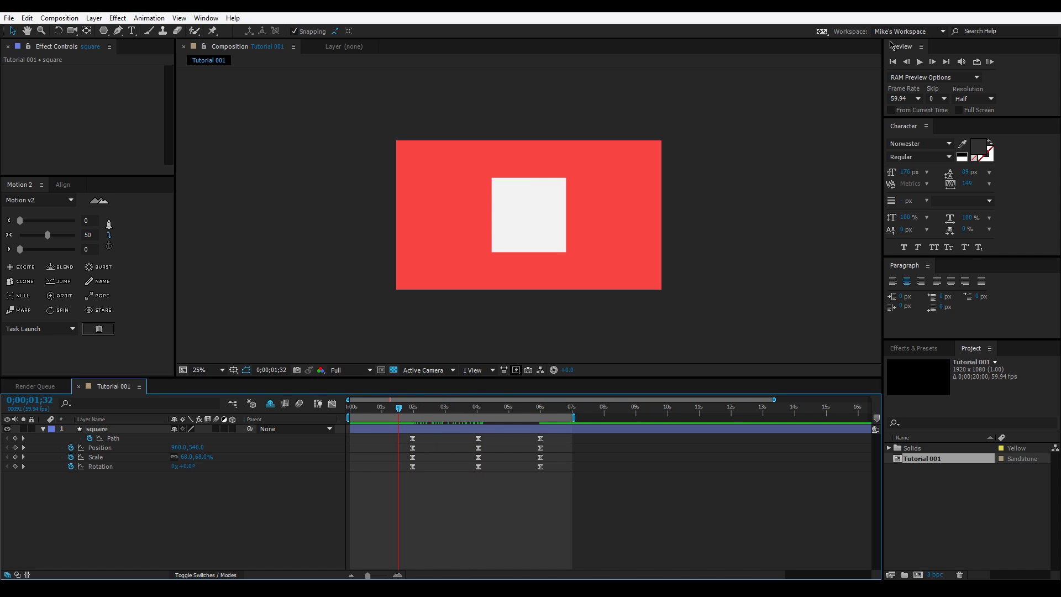
left_click(990, 62)
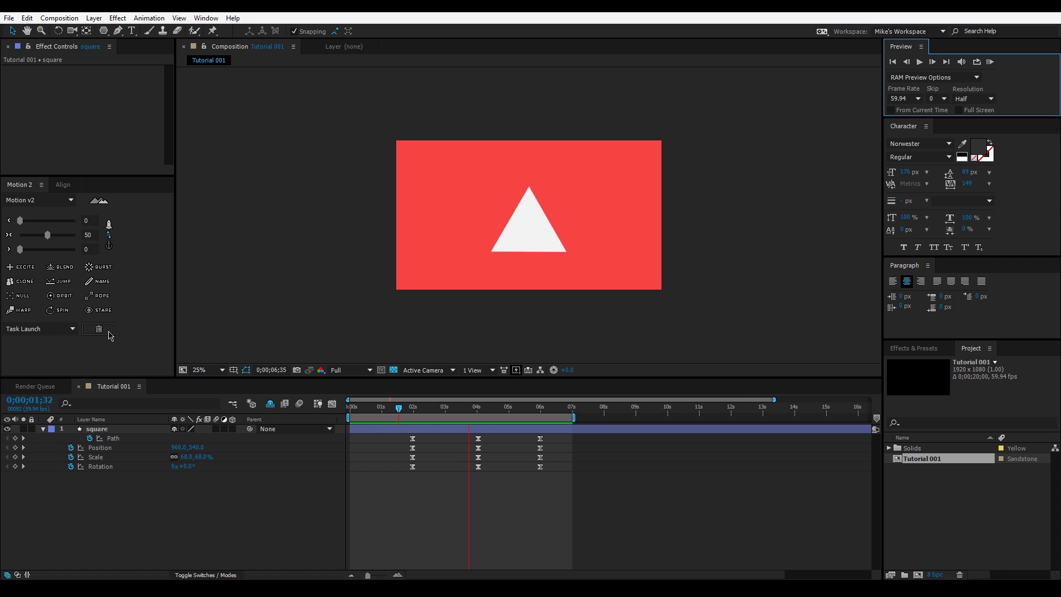
Scrub the square's rotation near 3.5 seconds and its morph into the white circle
key("space")
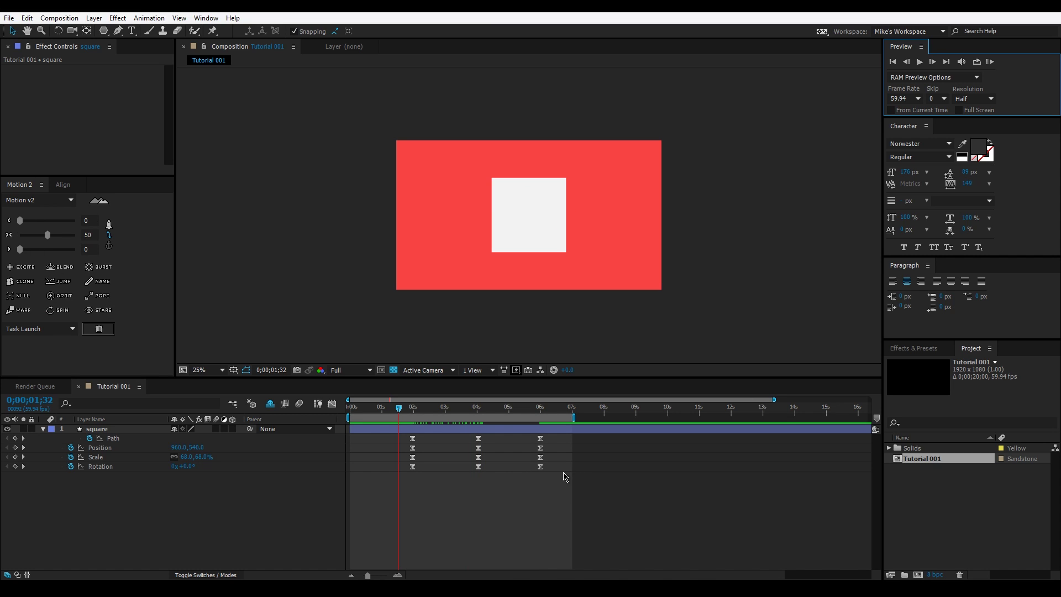
left_click(612, 499)
left_click_drag(396, 409, 367, 410)
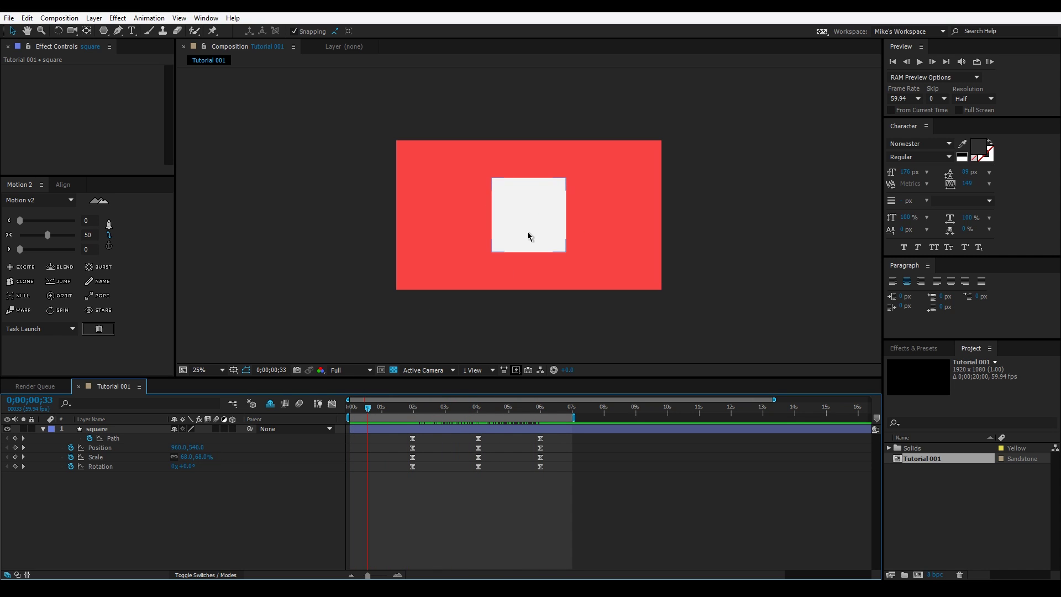
left_click_drag(413, 413, 459, 410)
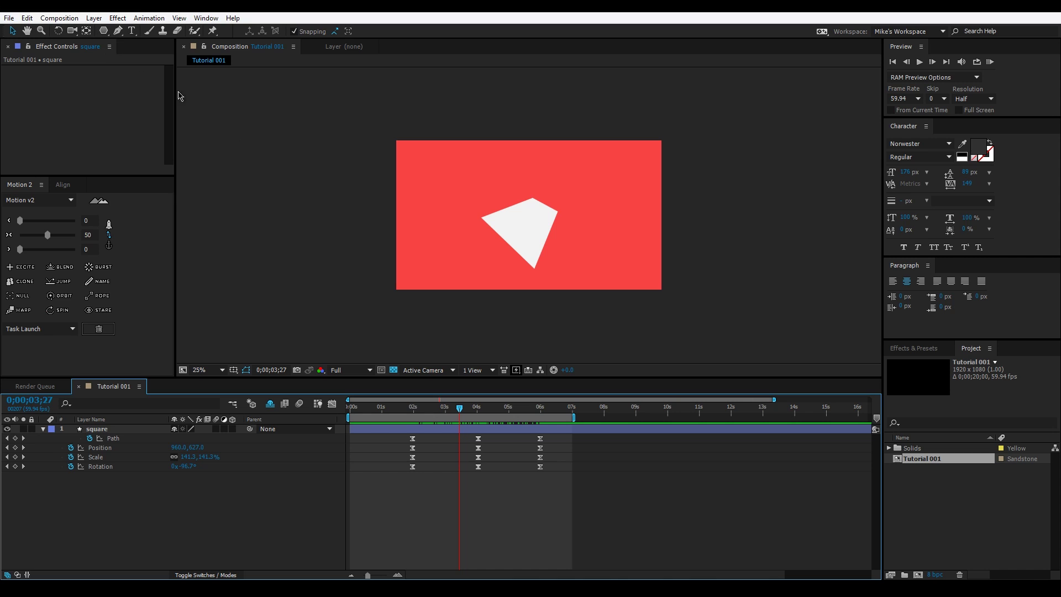
left_click_drag(459, 408, 534, 407)
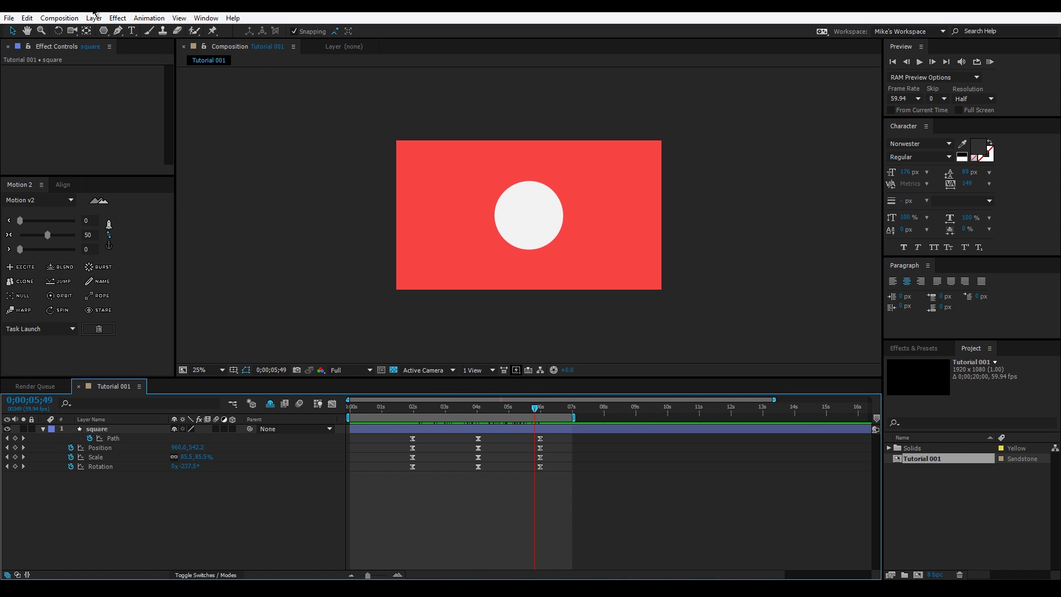
Create a new composition named 'Tutorial 001b'
left_click(70, 18)
left_click(60, 23)
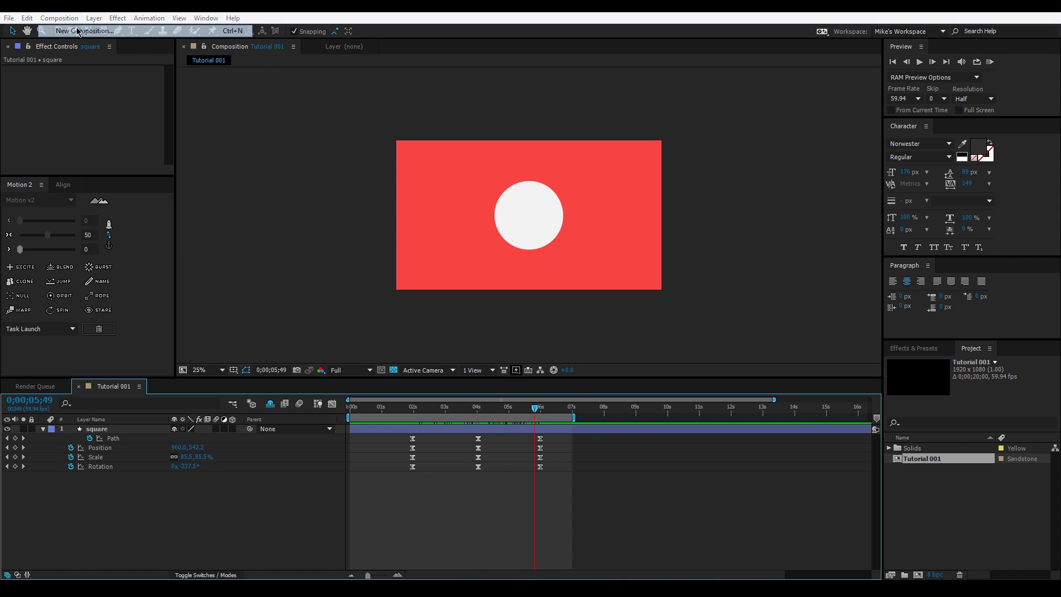
type("Tutorial 0")
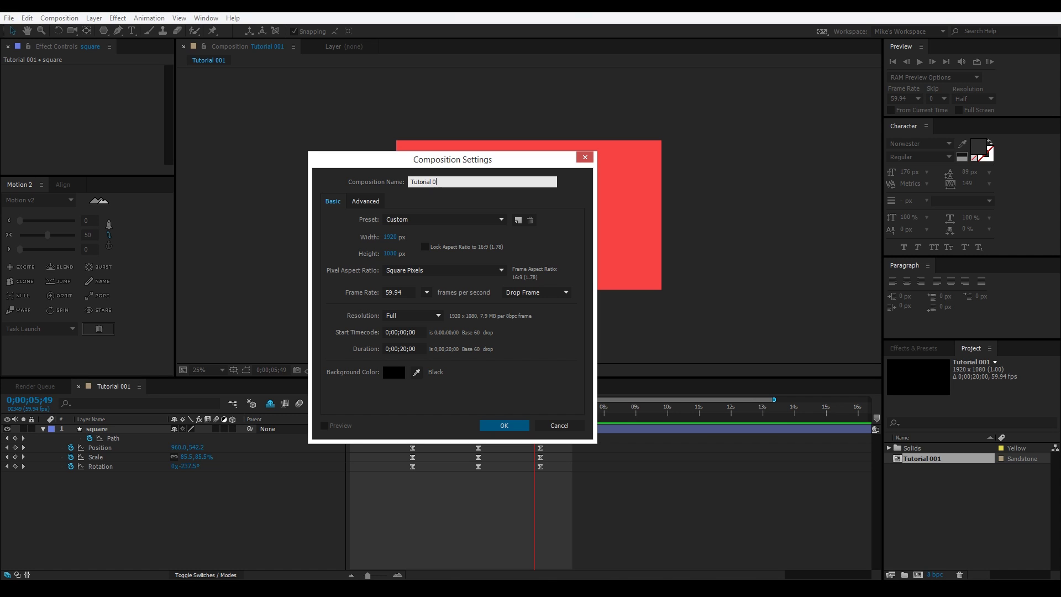
type("01b")
left_click(503, 425)
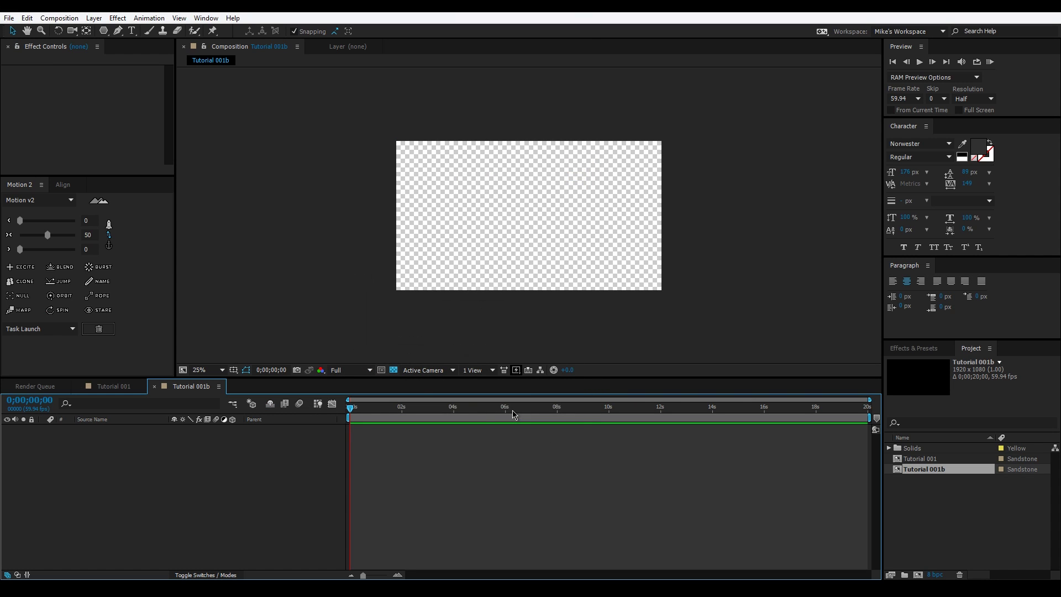
Add a dark grey (2B2B2B) solid layer to the comp
left_click(94, 17)
mouse_move(106, 30)
left_click(300, 43)
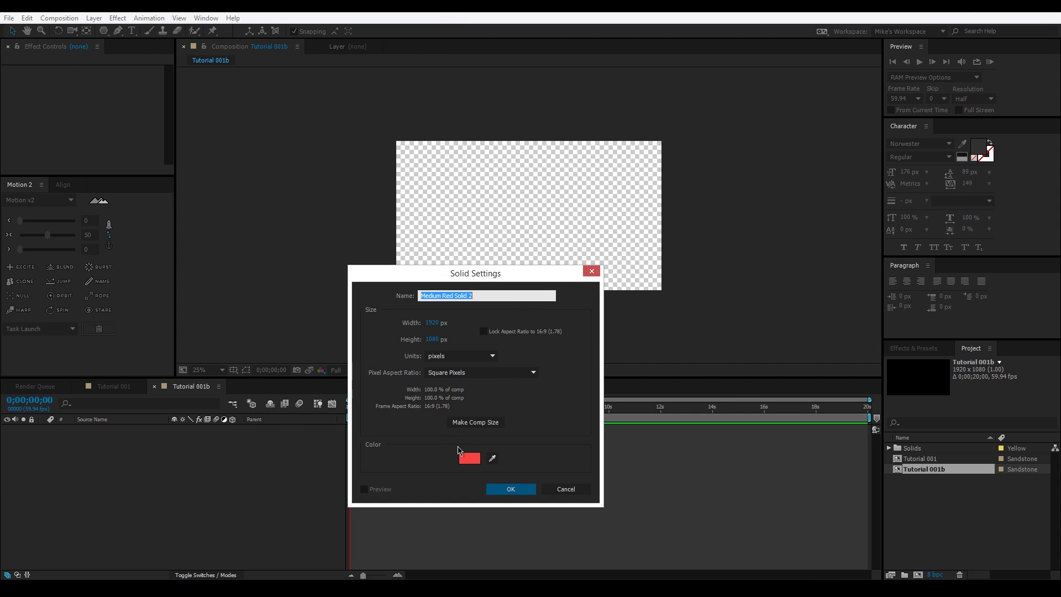
left_click(464, 458)
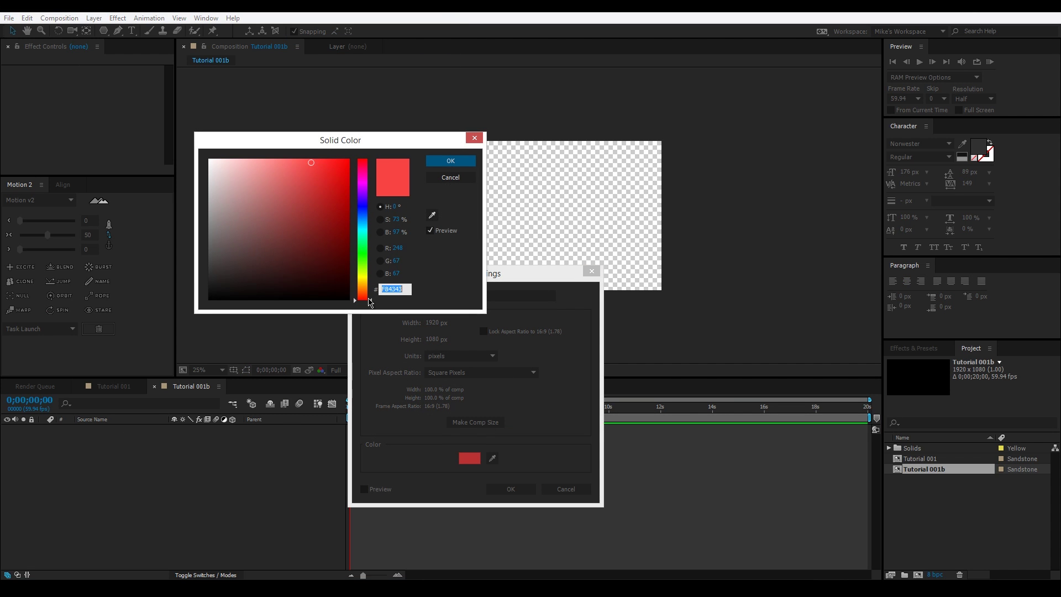
left_click_drag(319, 175, 194, 276)
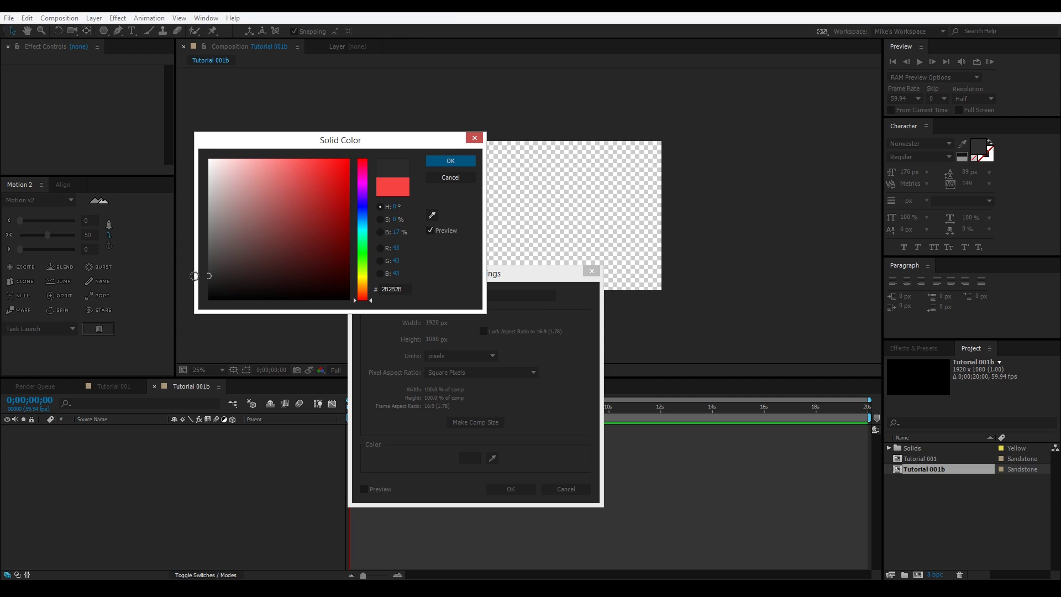
left_click(445, 161)
left_click(512, 489)
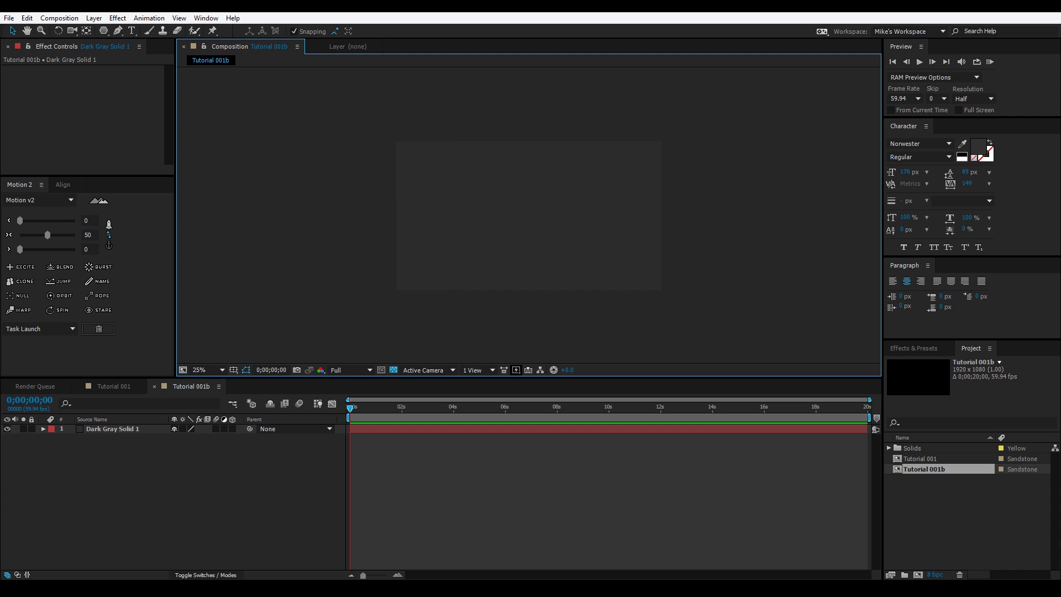
Import Rocketry.ai from the Desktop into the Project panel
key("super+e")
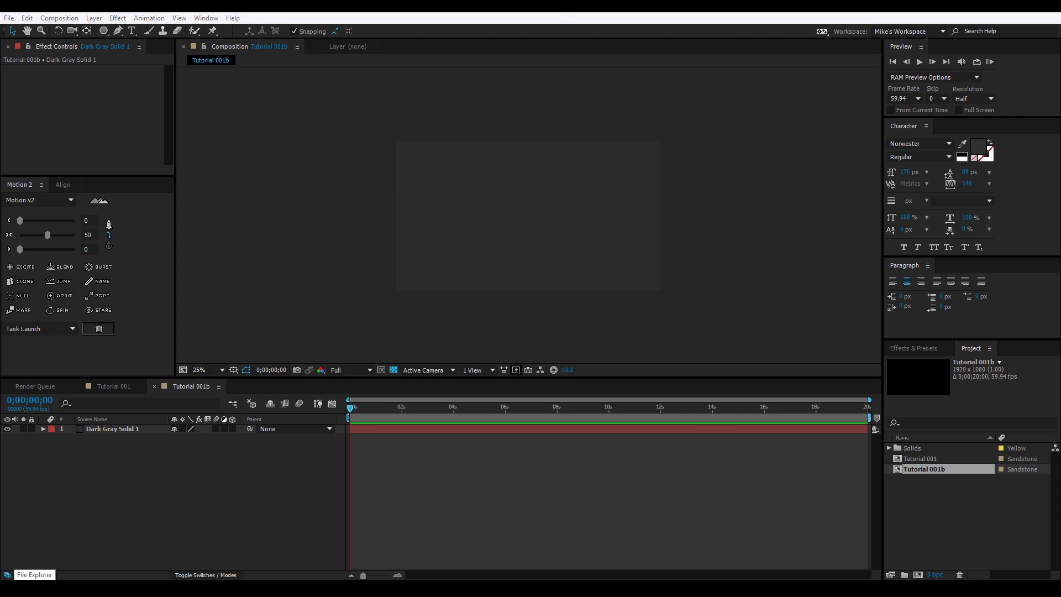
left_click(101, 213)
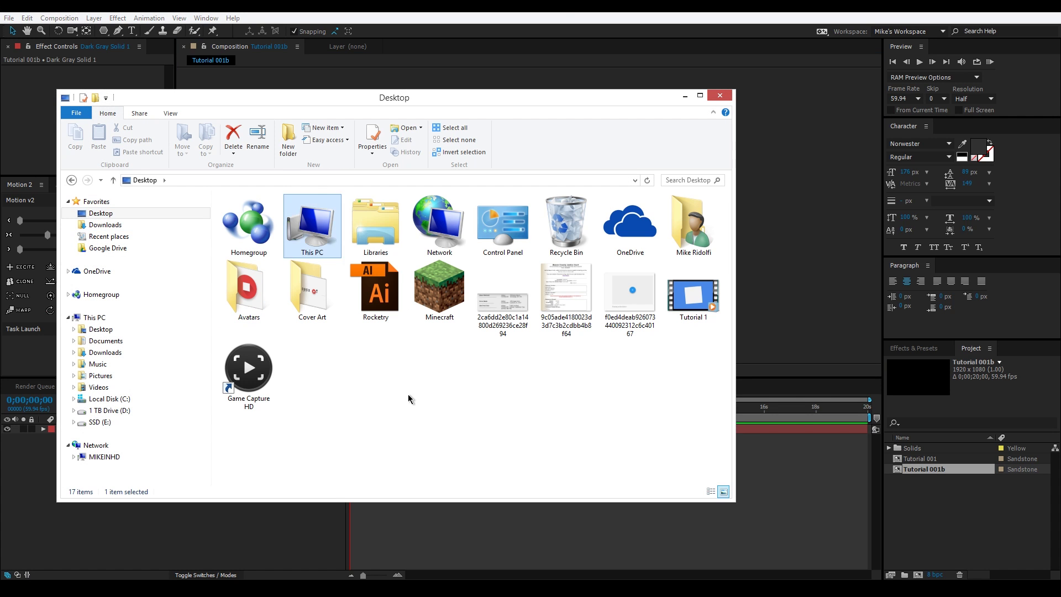
left_click_drag(385, 286, 995, 468)
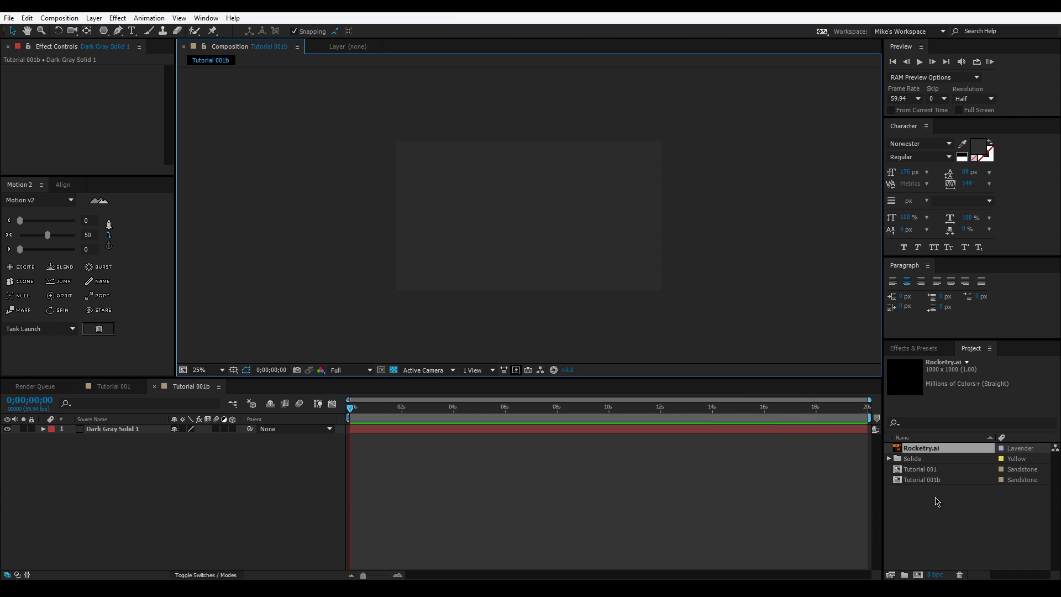
Place Rocketry.ai in the Tutorial 001b comp and set the viewer zoom to 25%
left_click_drag(926, 450, 529, 216)
left_click(627, 320)
key("period")
key("period")
key("comma")
key("period")
left_click(514, 217)
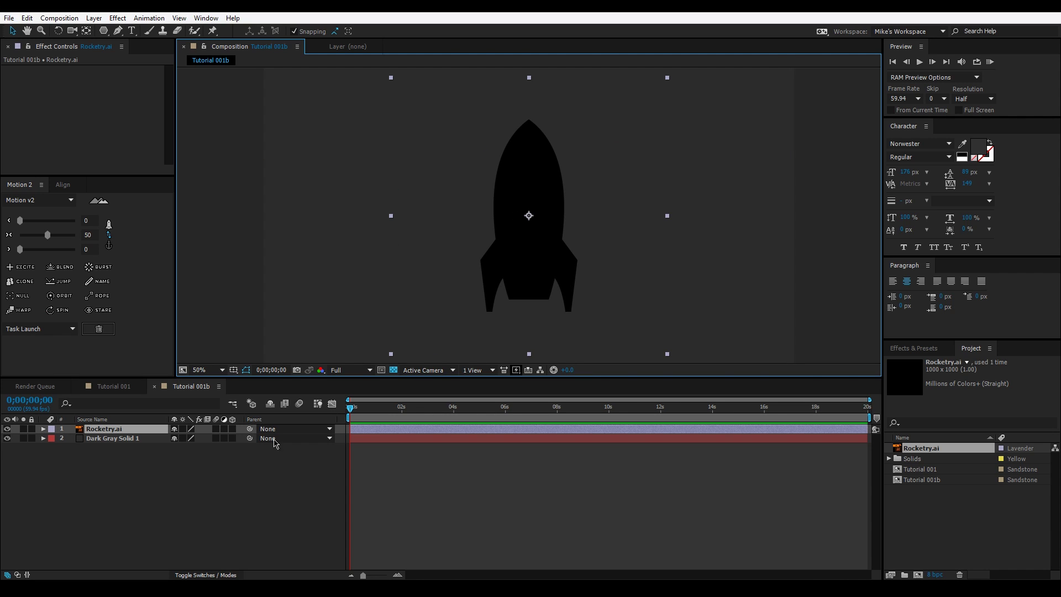
key("comma")
key("comma")
left_click(742, 225)
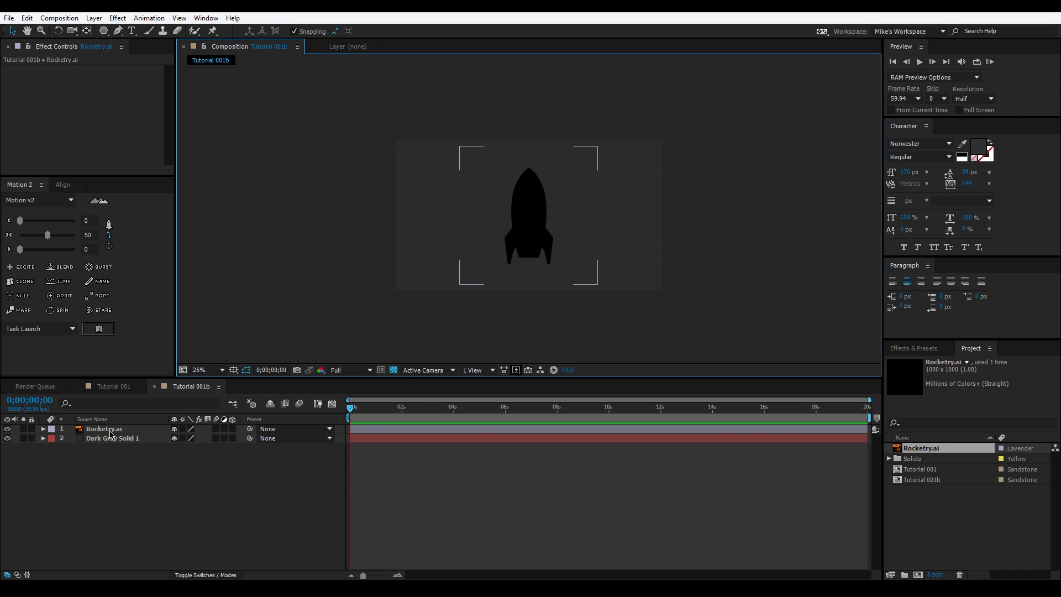
Create shapes from the Rocketry.ai vector layer and delete the original layer
right_click(111, 434)
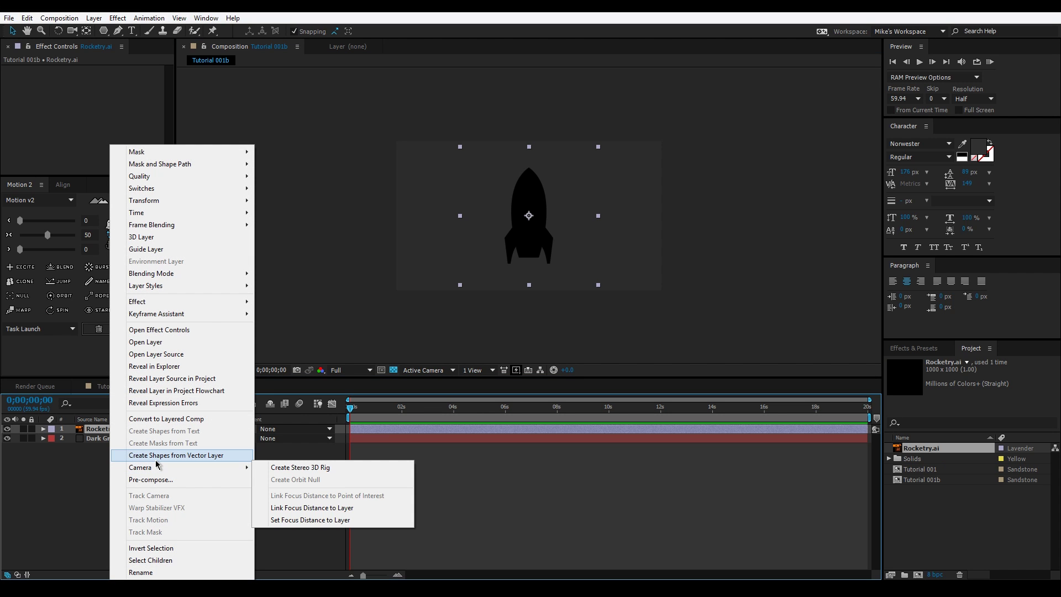
left_click(158, 455)
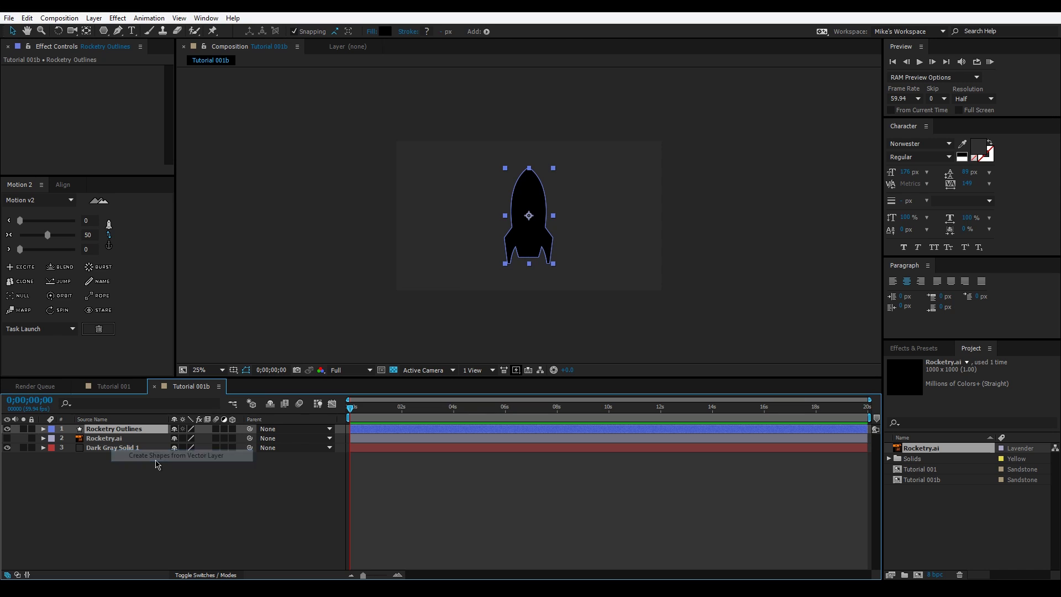
left_click(118, 439)
left_click(90, 448)
left_click(133, 439)
key("Delete")
left_click(122, 431)
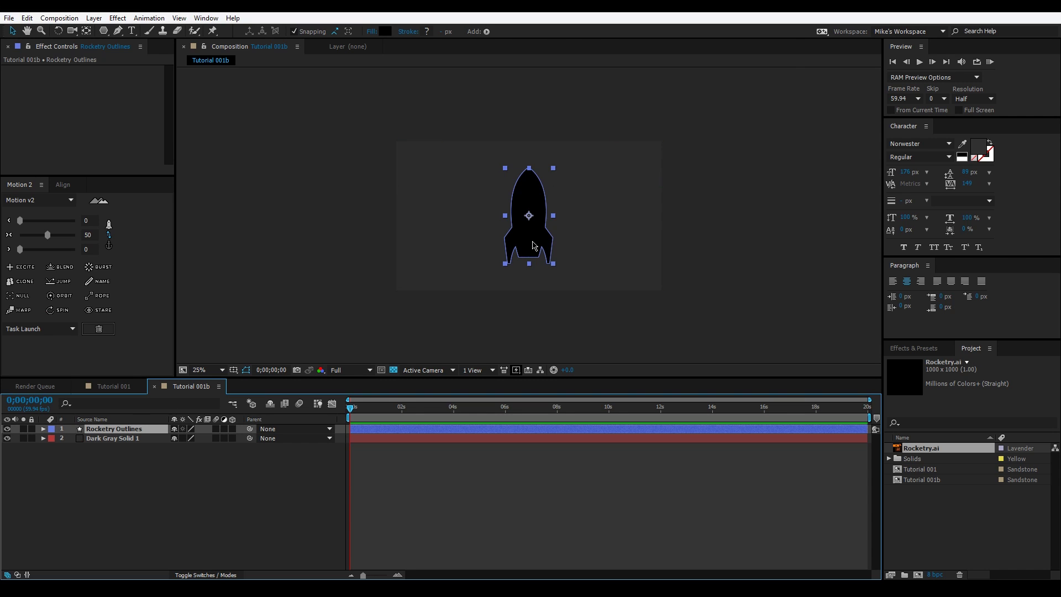
key(".")
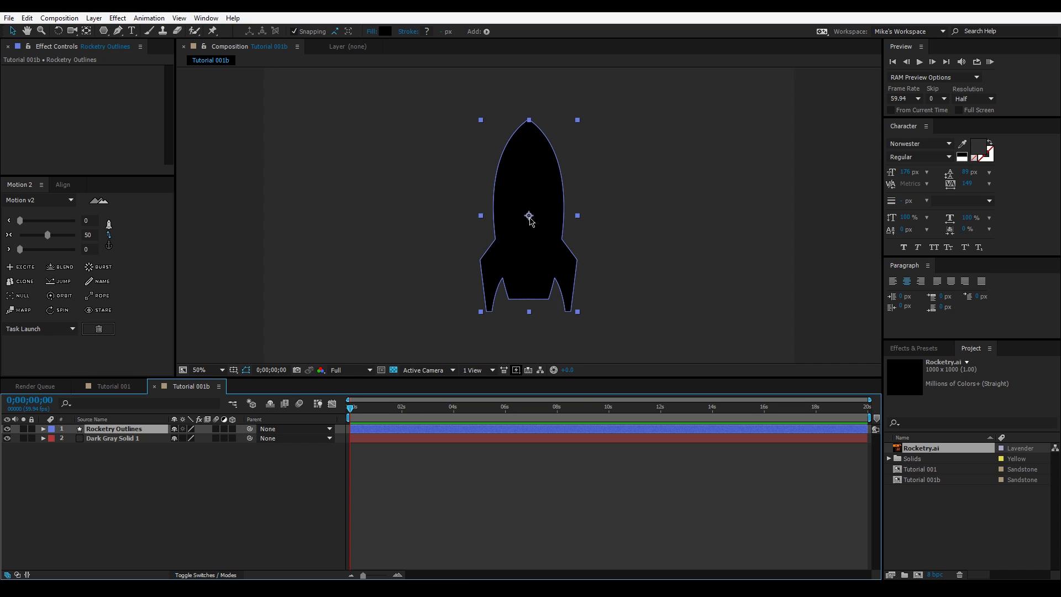
left_click(173, 507)
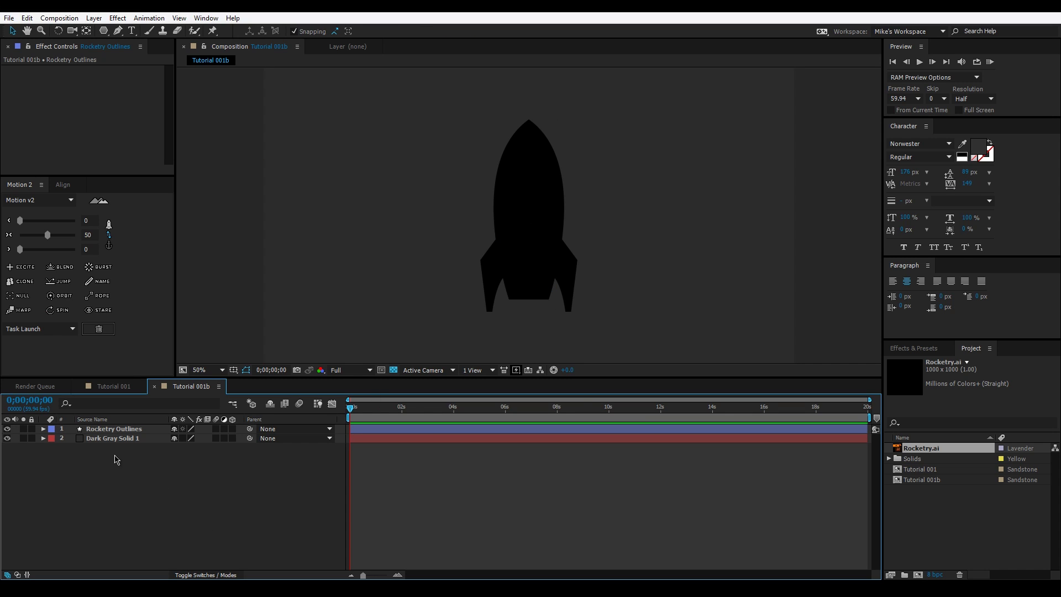
left_click(143, 430)
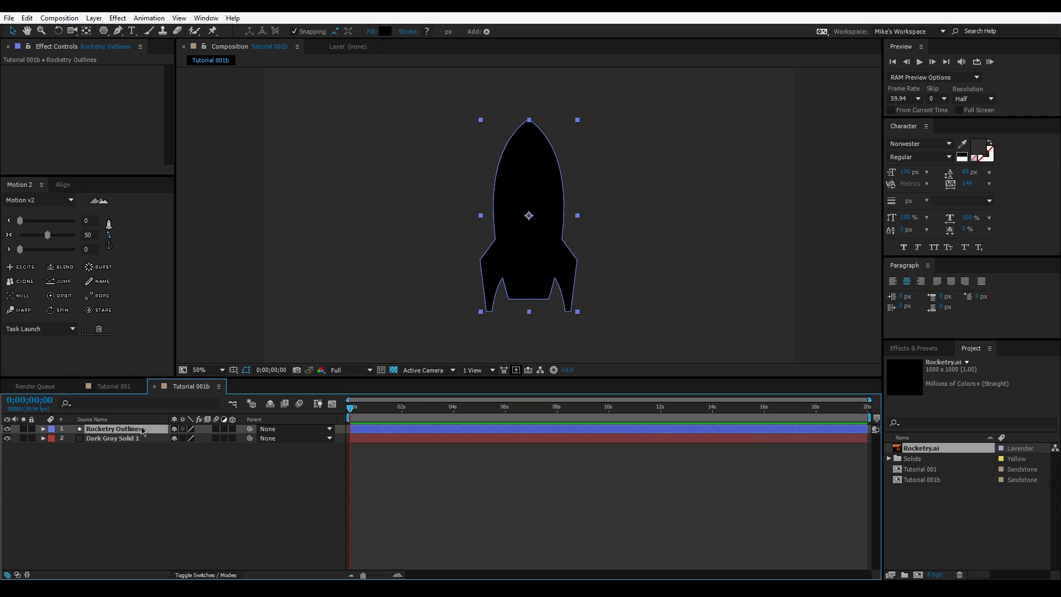
Apply a Generate > Fill effect to Rocketry Outlines with colour F4F4F4
left_click(119, 19)
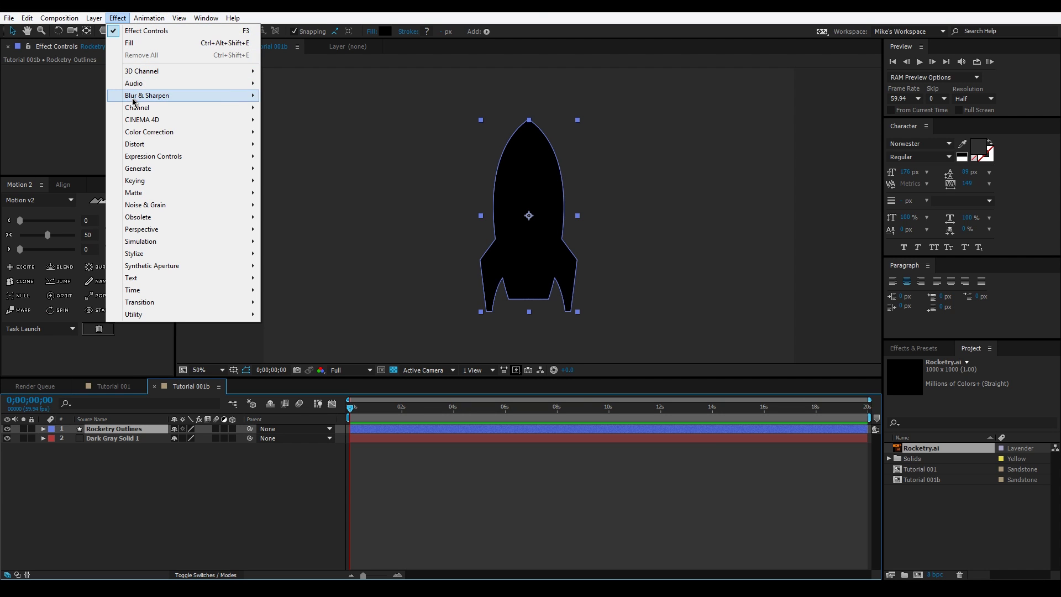
mouse_move(162, 172)
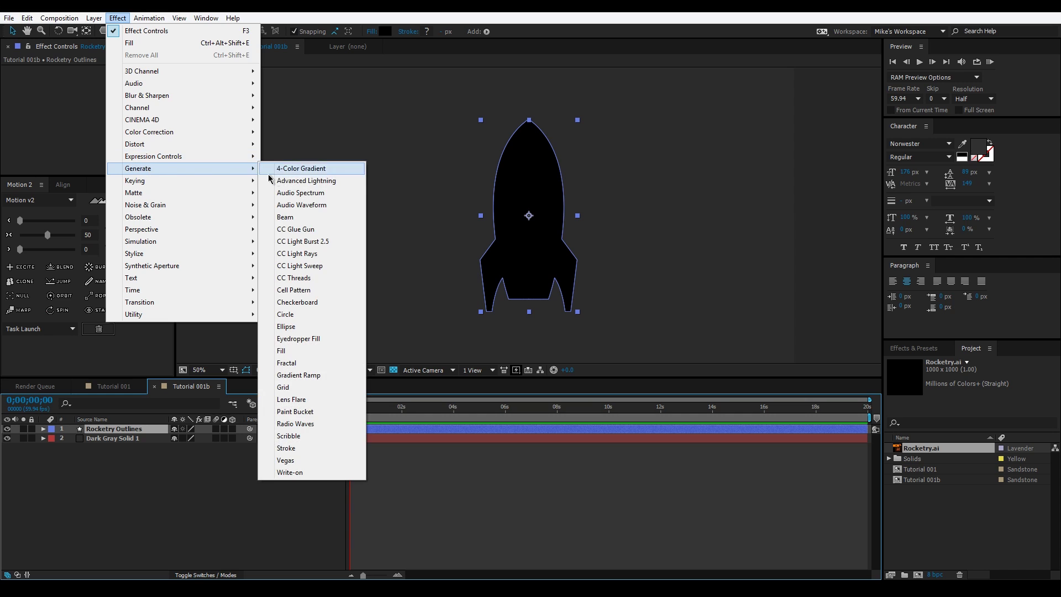
left_click(301, 356)
left_click(103, 98)
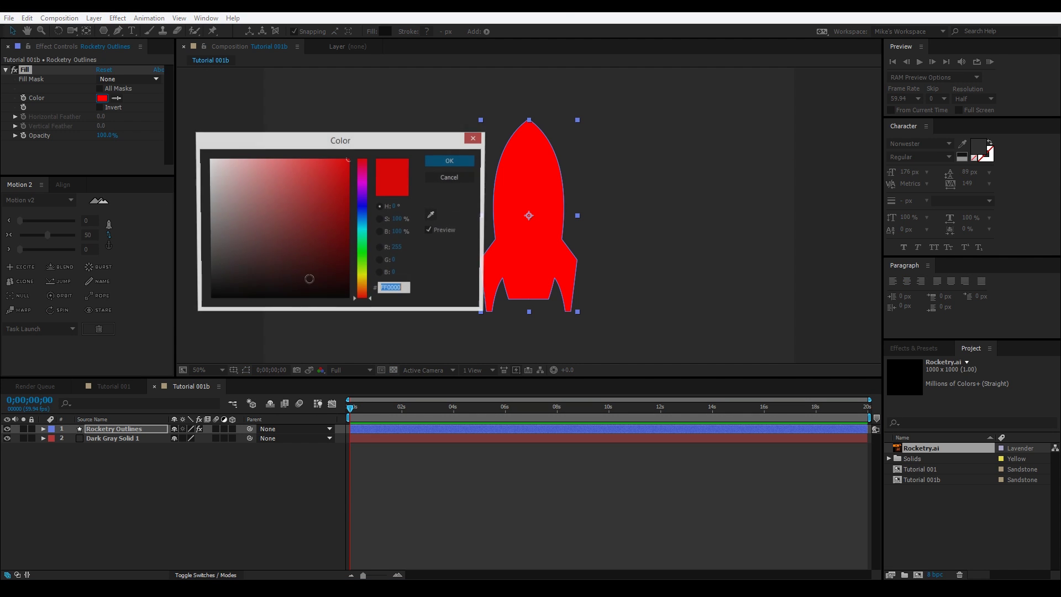
left_click_drag(367, 191, 362, 160)
left_click_drag(253, 193, 189, 169)
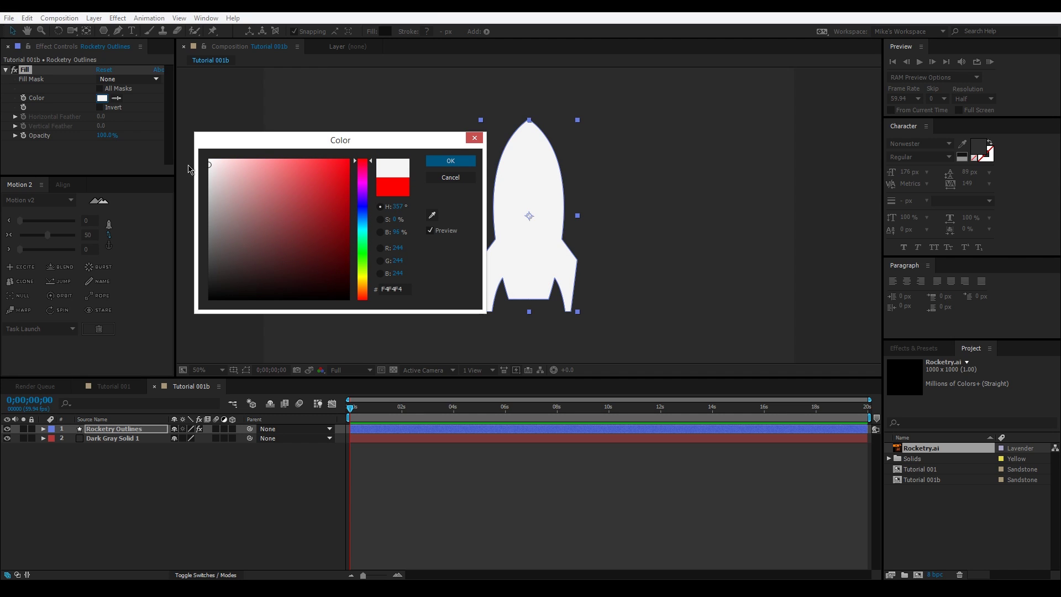
left_click(450, 161)
left_click(681, 199)
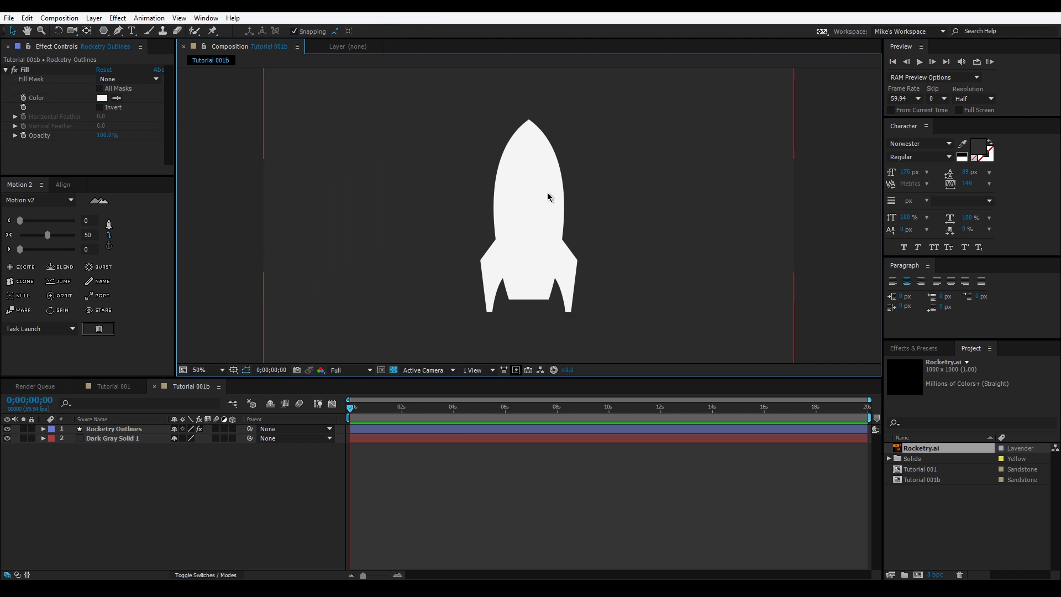
left_click(161, 516)
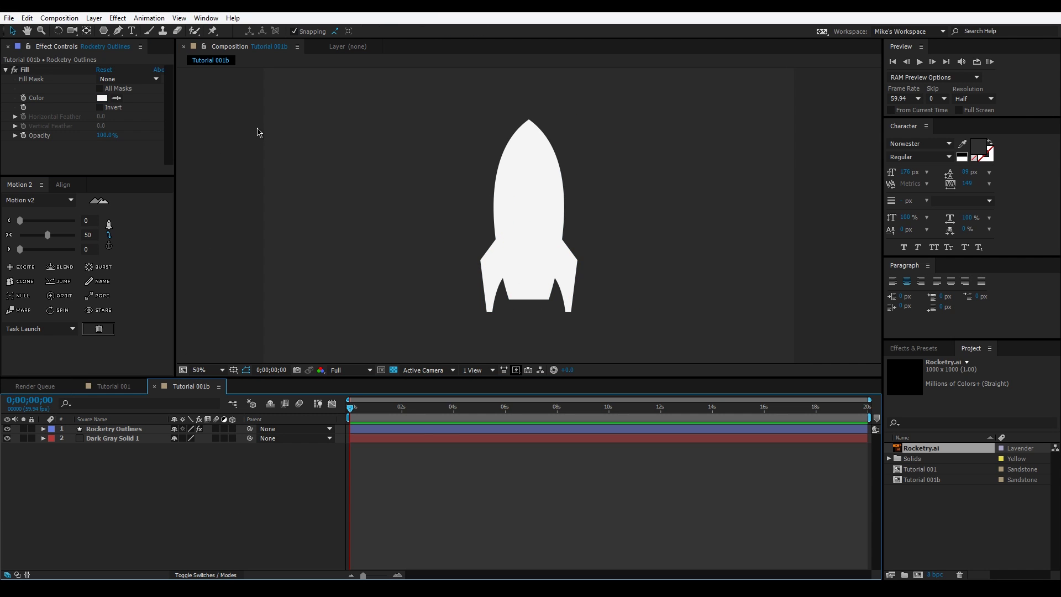
At 2;02, draw a polygon shape near the top of the comp with the Polygon tool
left_click_drag(352, 413, 481, 409)
left_click(402, 477)
left_click(104, 31)
left_click(104, 31, "alt")
left_click(104, 31, "alt")
left_click(106, 34, "alt")
left_click(106, 35, "alt")
left_click(106, 35, "alt")
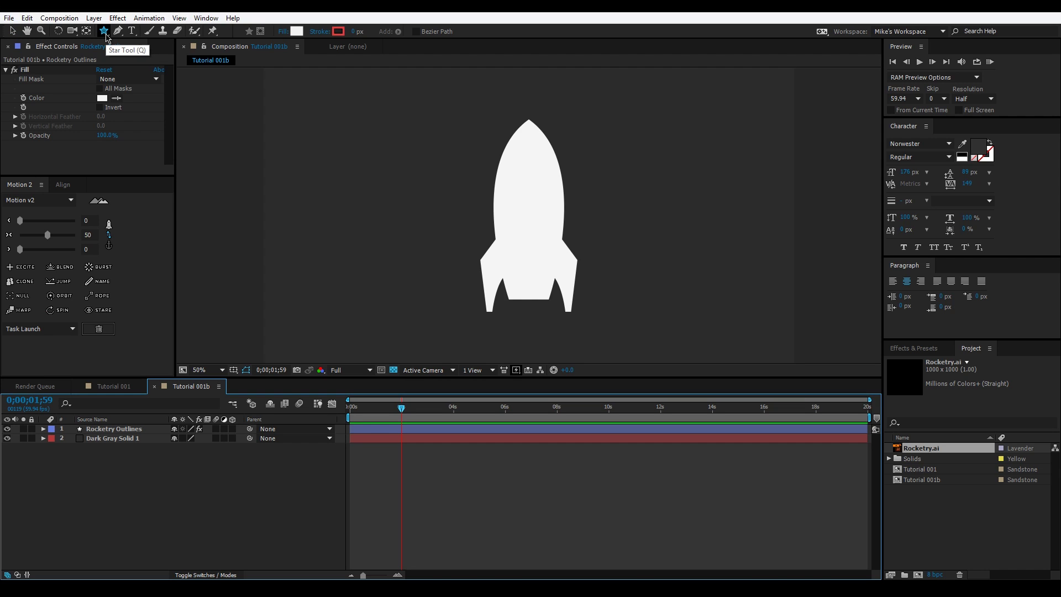
left_click(107, 35)
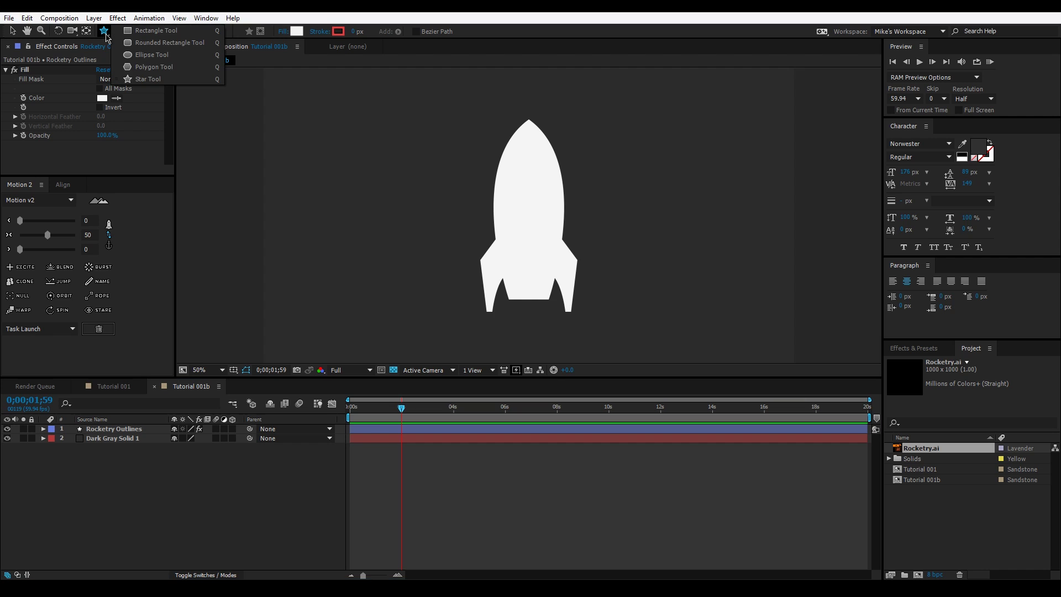
left_click(166, 69)
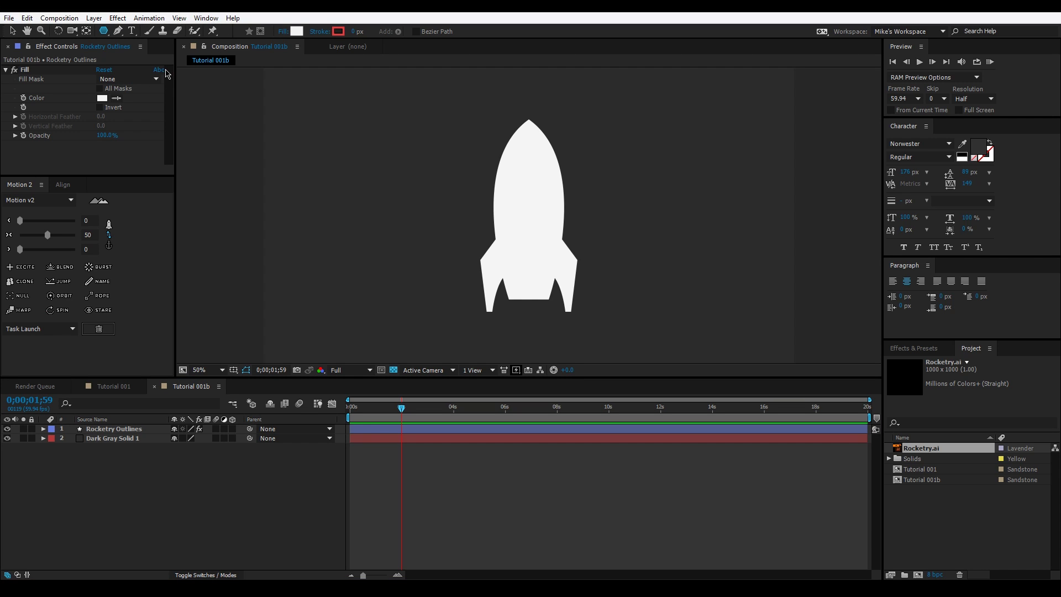
left_click_drag(438, 120, 505, 188)
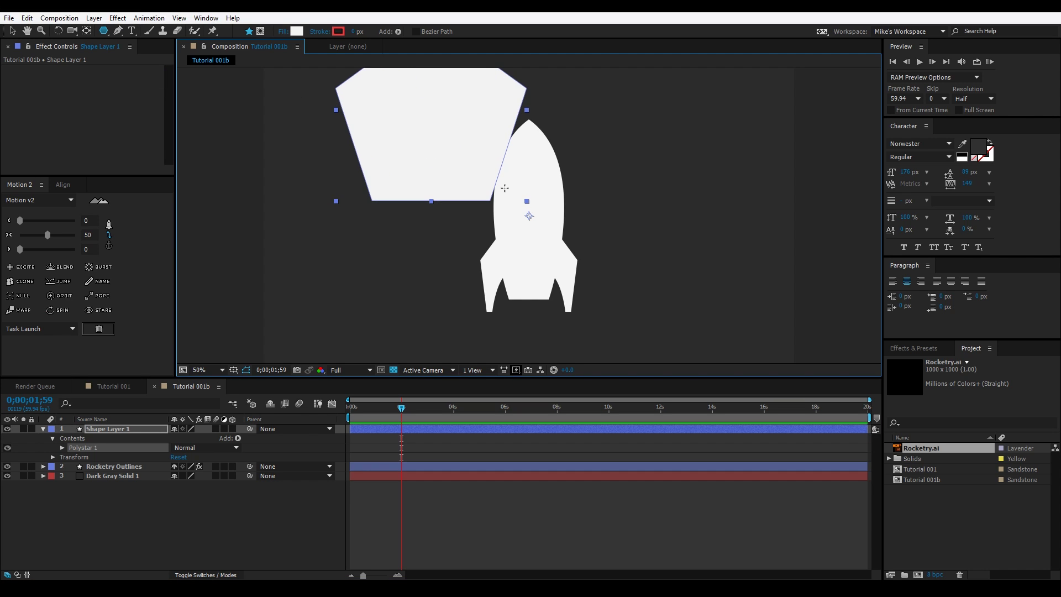
Set the Polystar Points to 3 and move the triangle over the rocket
left_click(12, 31)
left_click(63, 448)
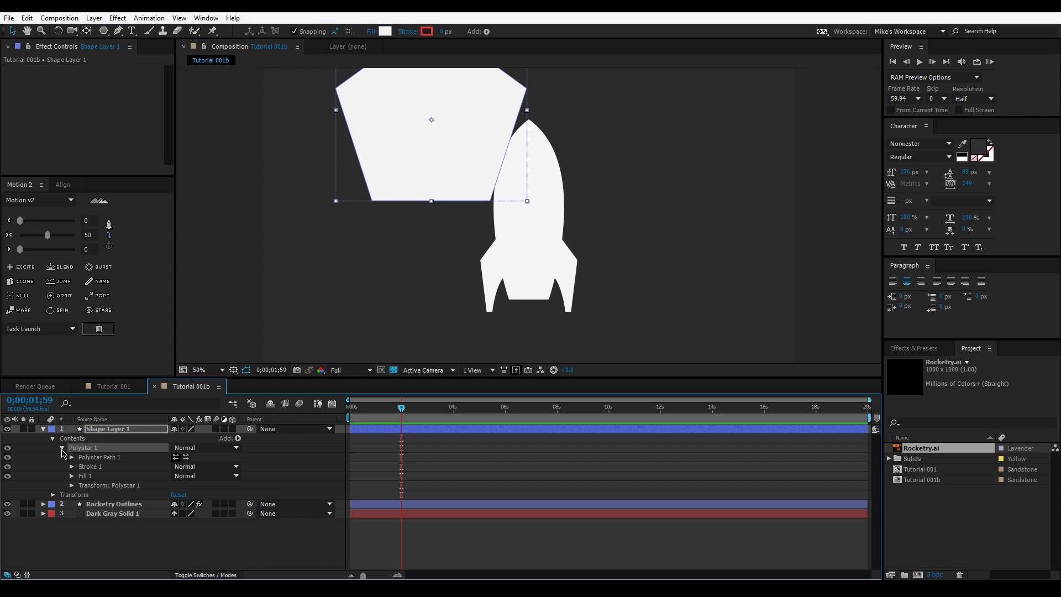
left_click(72, 457)
left_click(175, 476)
type("3")
key("Return")
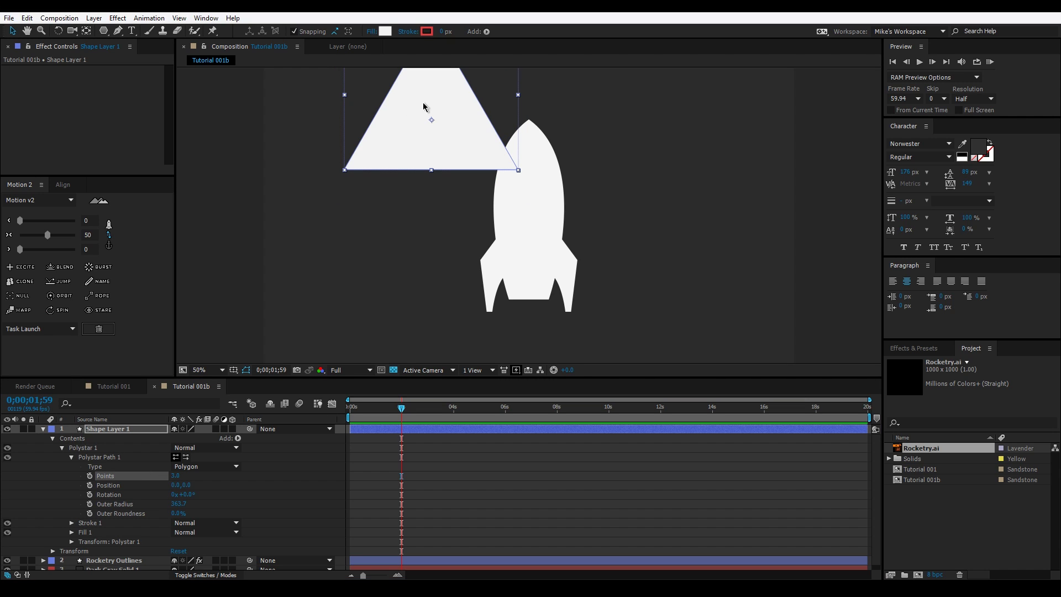
left_click_drag(434, 125, 530, 223)
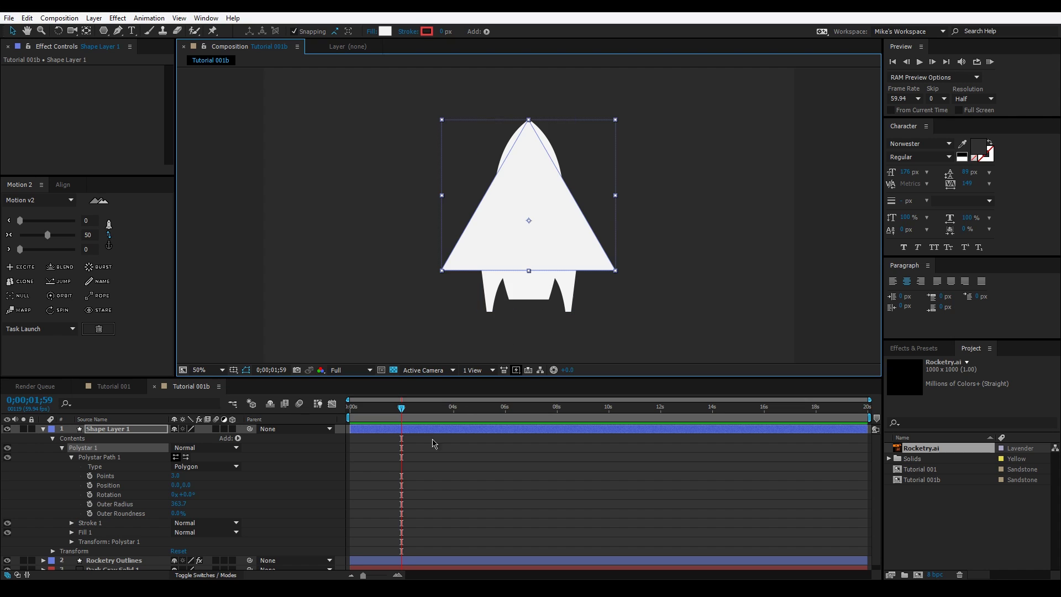
Convert Polystar Path 1 to a Bezier path and reveal its Path property
right_click(92, 462)
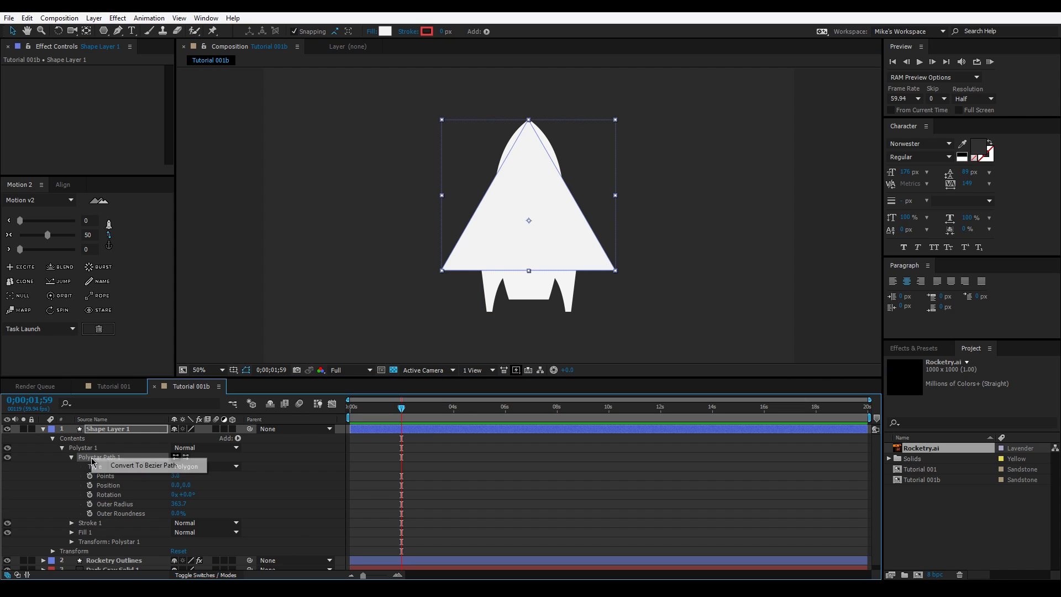
left_click(130, 466)
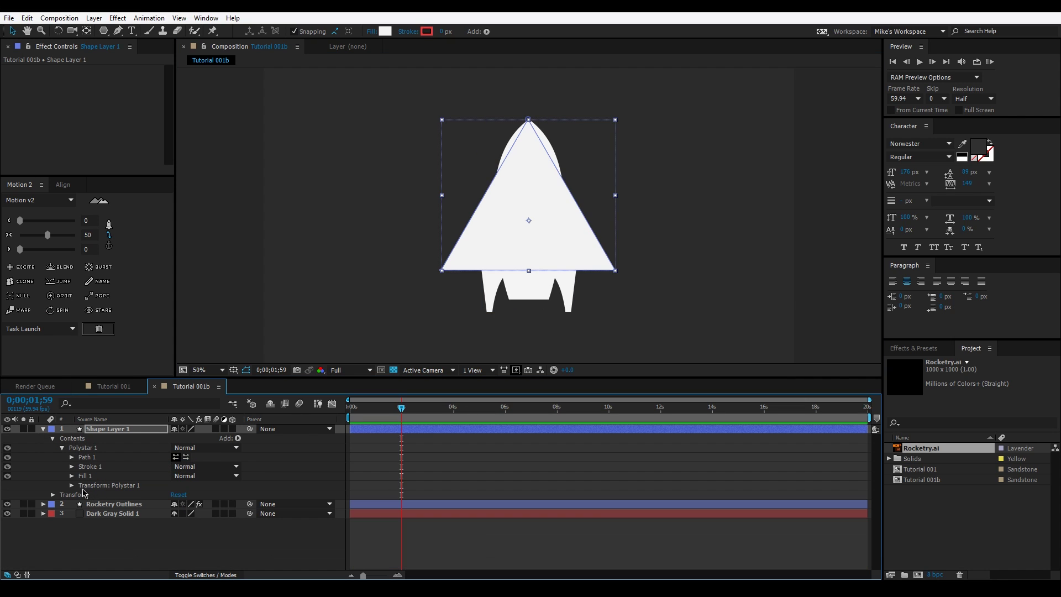
left_click(71, 457)
left_click(113, 466)
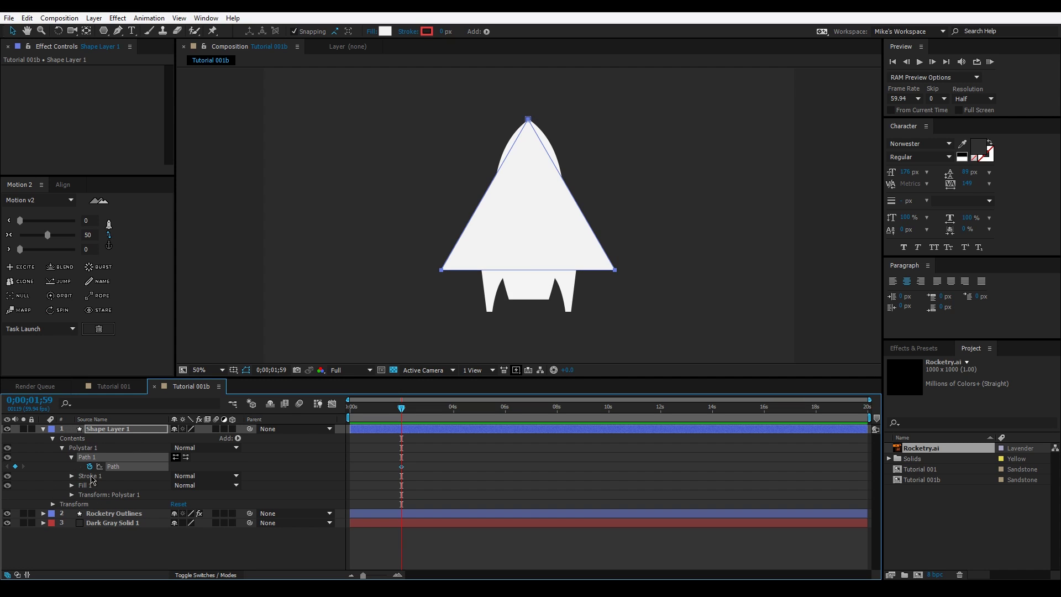
left_click(164, 556)
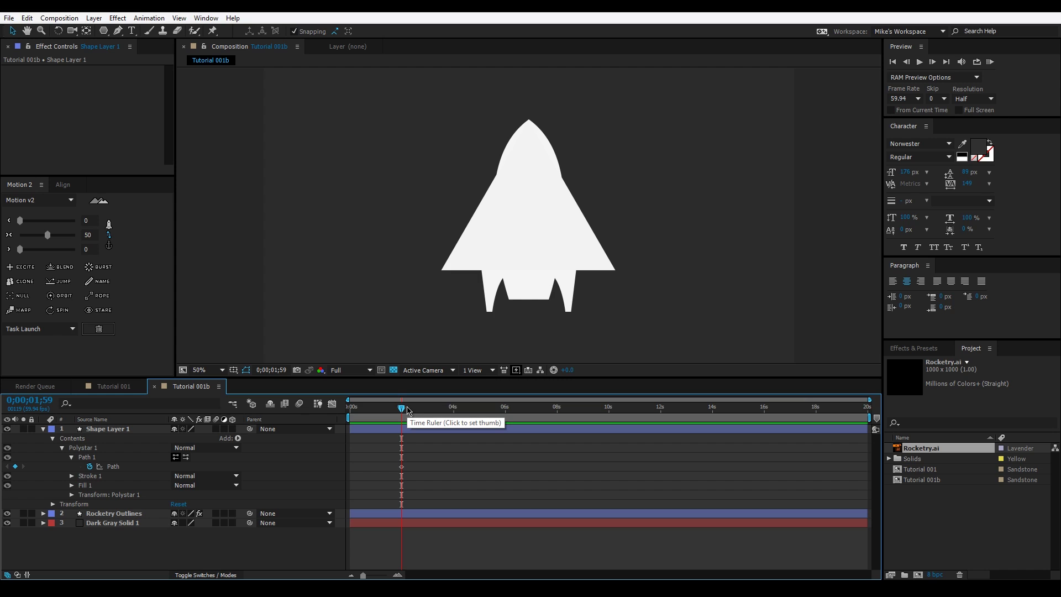
left_click_drag(422, 454, 377, 496)
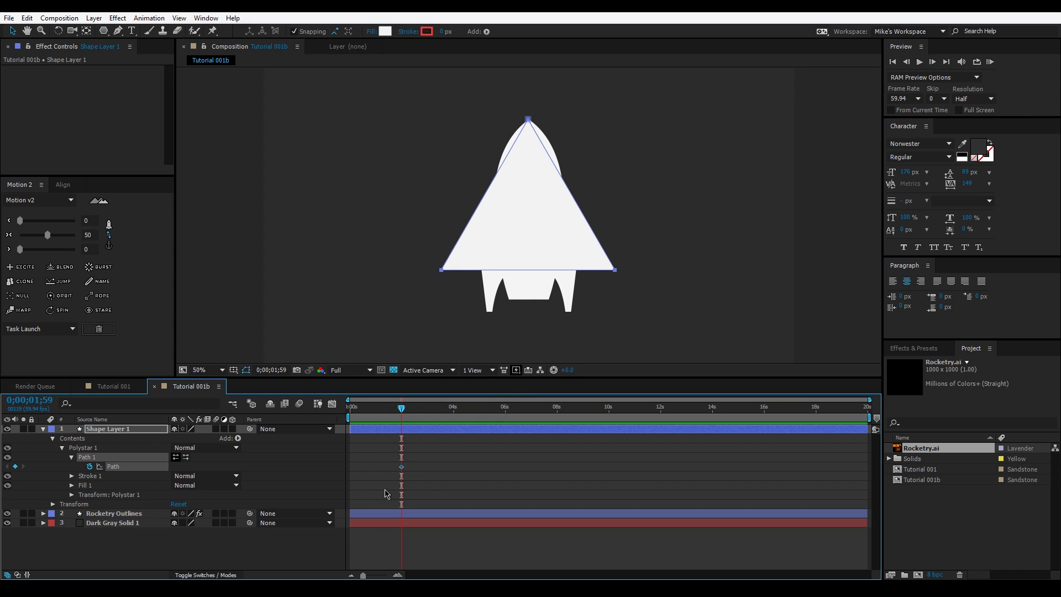
left_click(175, 555)
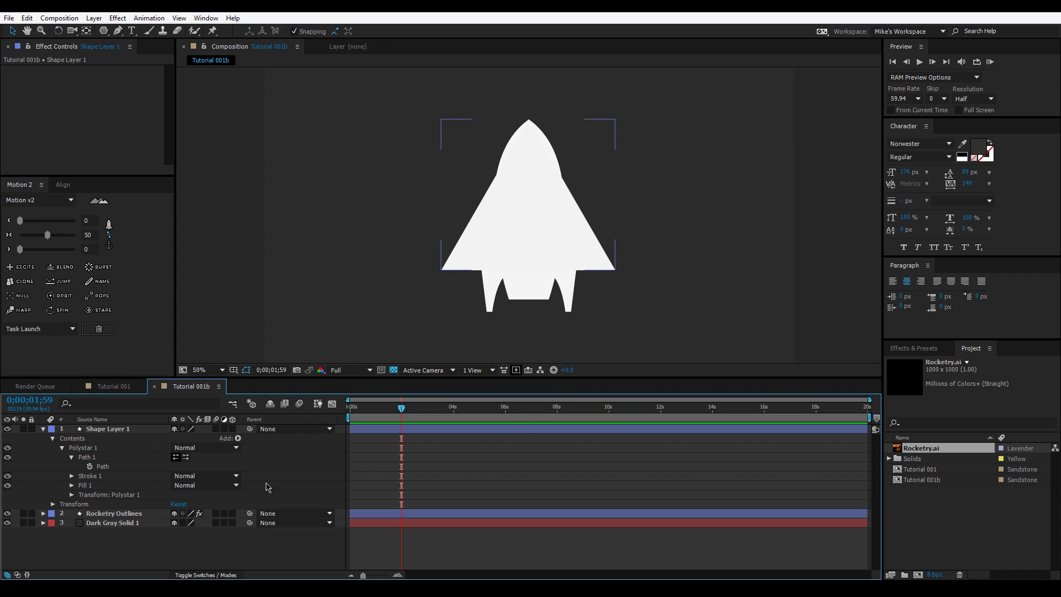
Add Path keyframes on the triangle and on the Rocketry Outlines path
left_click(90, 466)
left_click(504, 505)
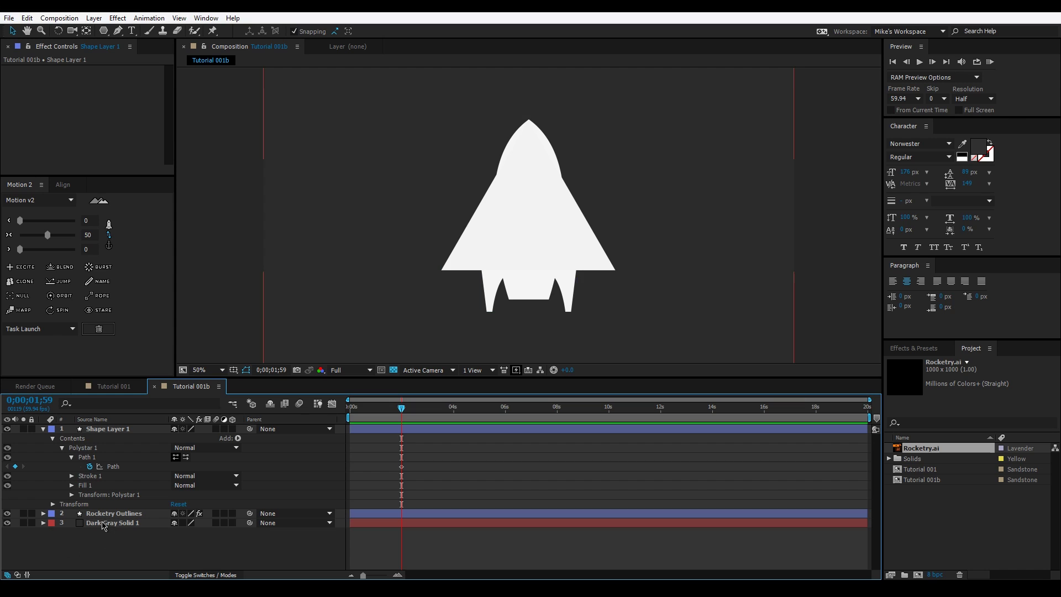
left_click(104, 504)
left_click(43, 514)
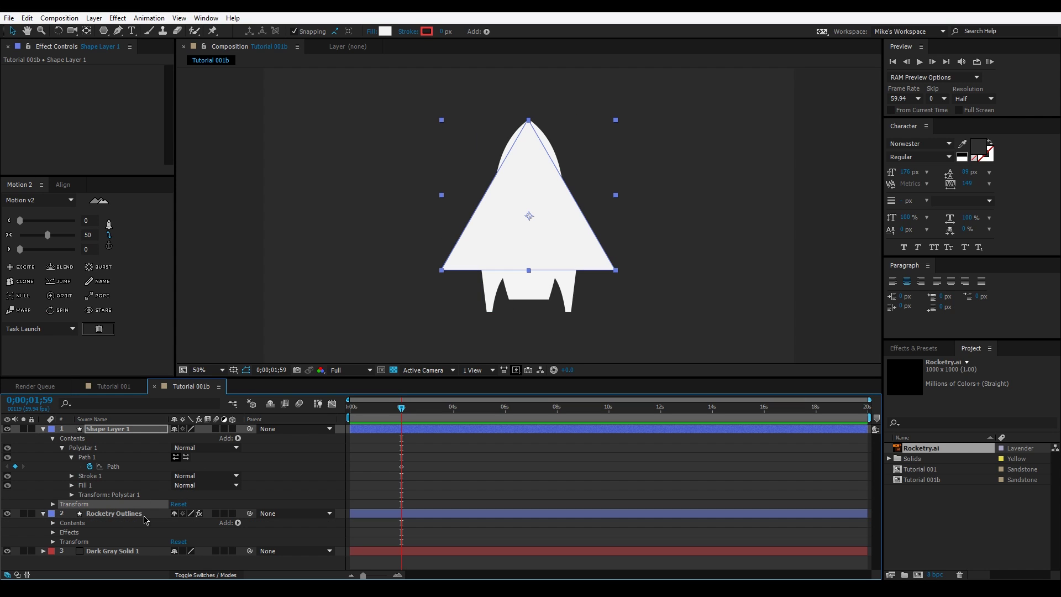
left_click(57, 529)
left_click(53, 523)
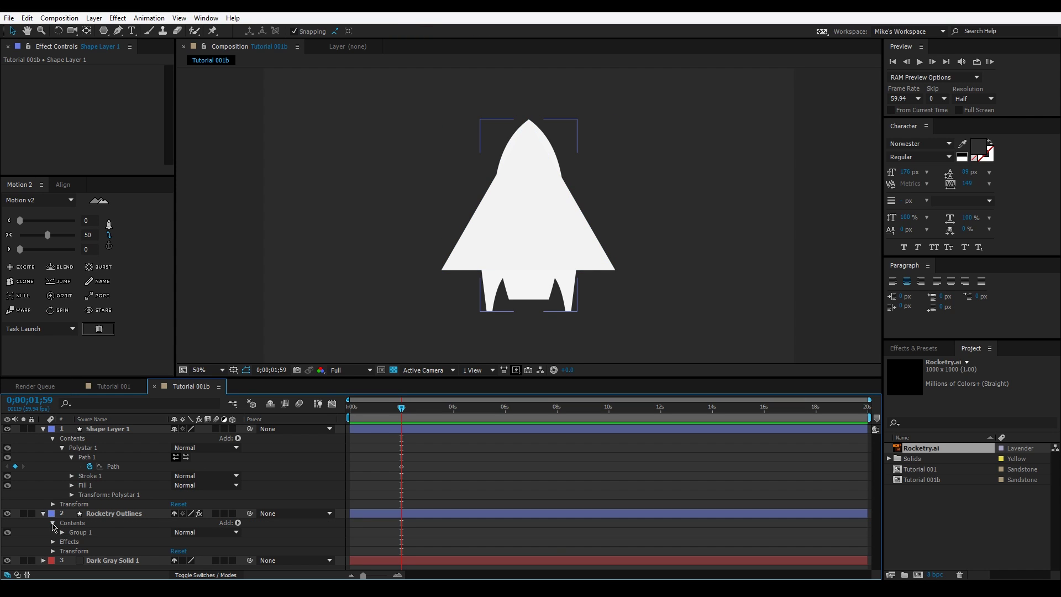
left_click(62, 532)
left_click(71, 541)
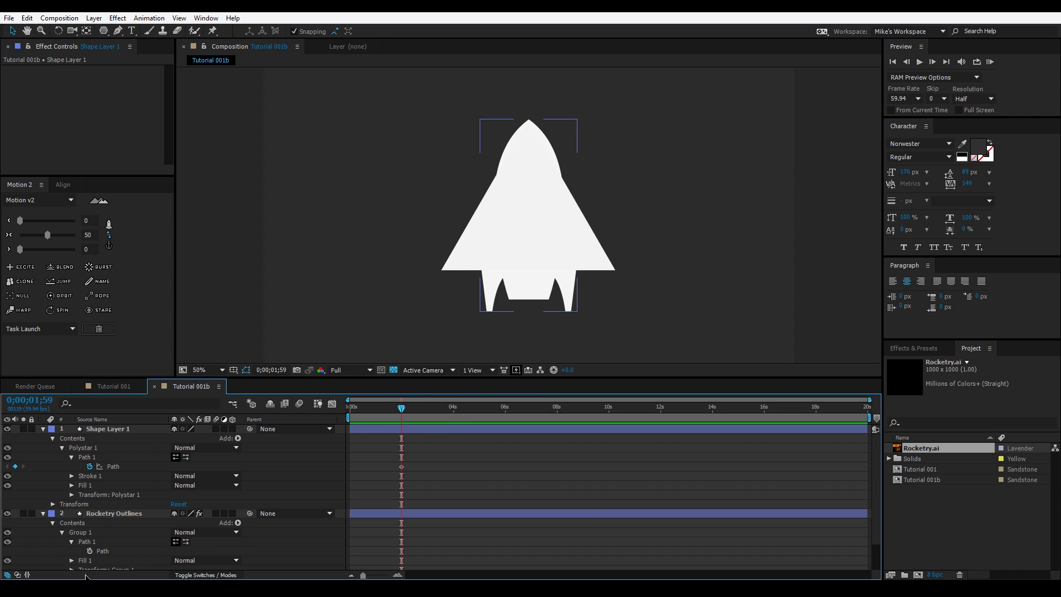
left_click(90, 551)
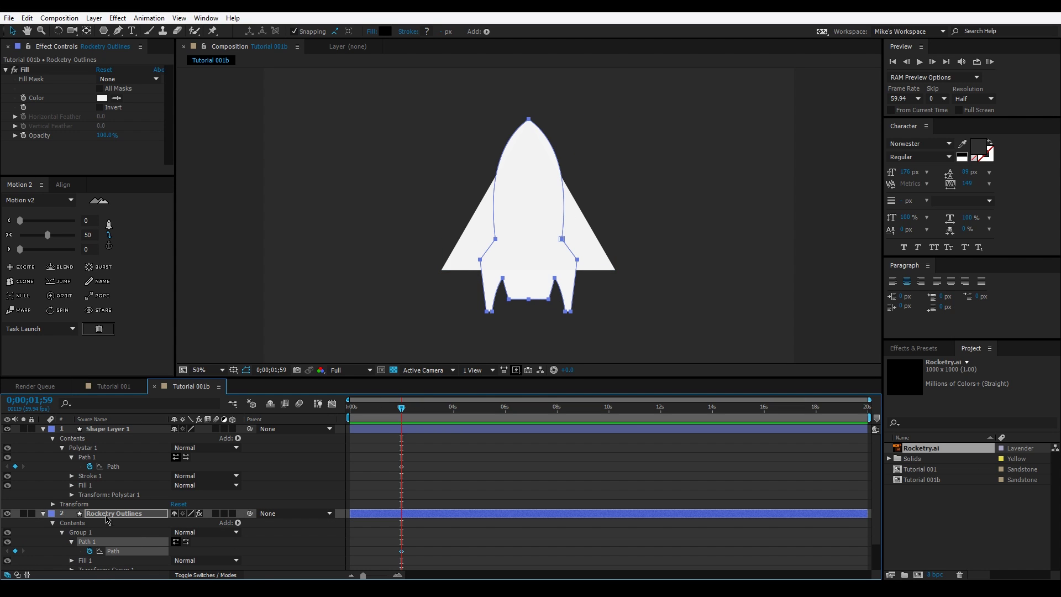
Paste the triangle's path into the rocket outline's Path at about 4 seconds
left_click(116, 429)
key("ctrl+a")
key("u")
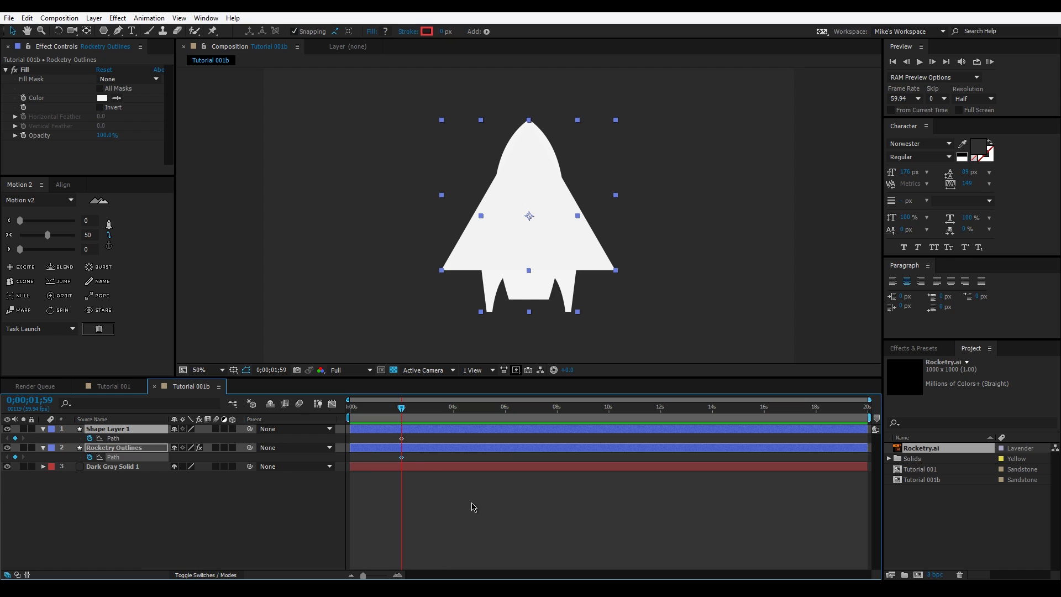
left_click(471, 504)
left_click(401, 439)
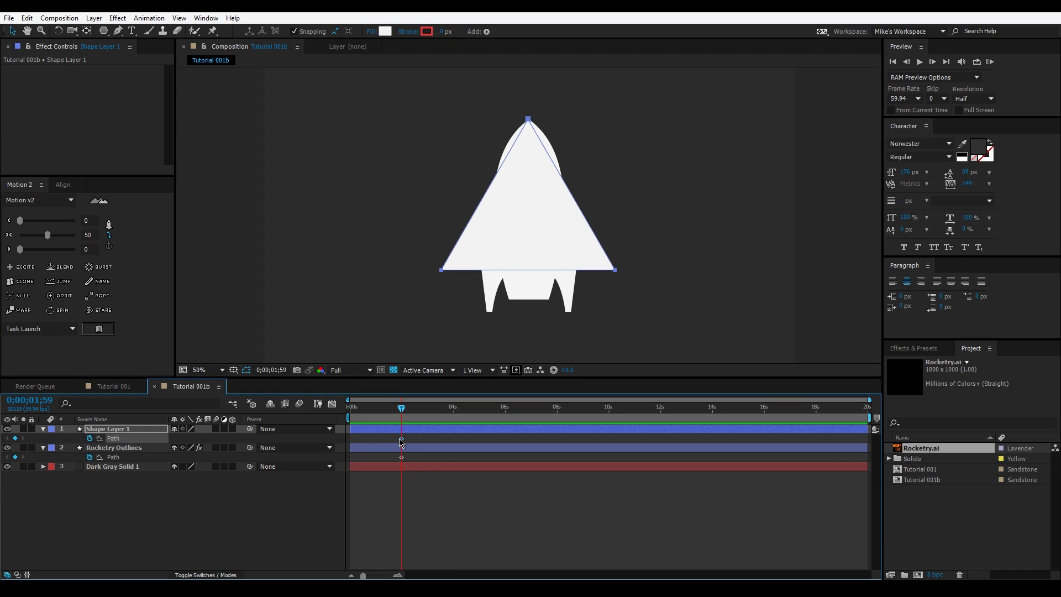
left_click(115, 458)
left_click(452, 416)
key("ctrl+v")
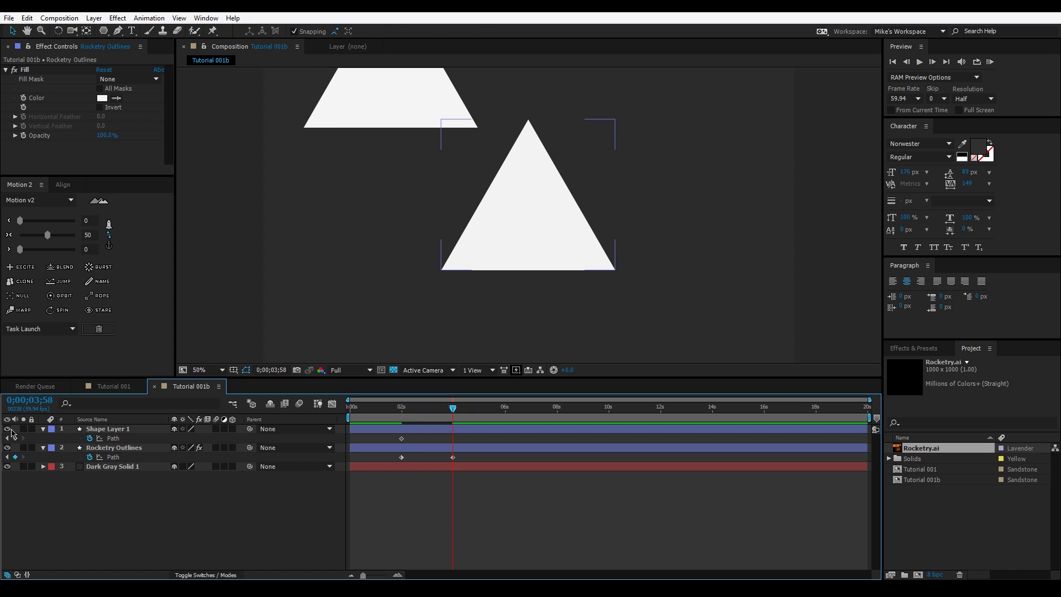
Hide the triangle layer and scrub to preview the rocket-to-triangle morph
left_click(7, 429)
key("comma")
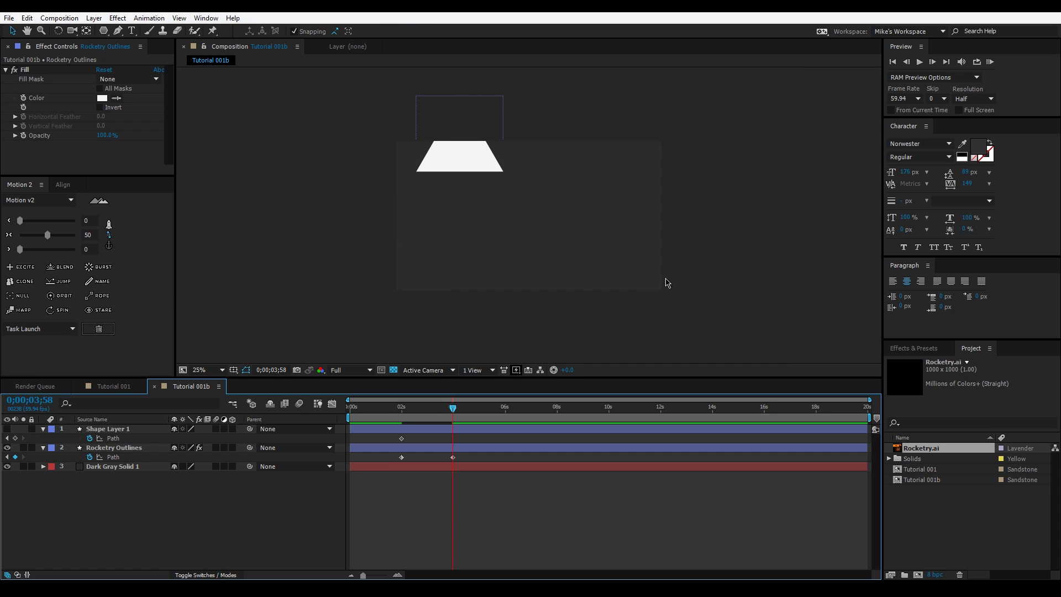
left_click_drag(452, 409, 367, 383)
key("period")
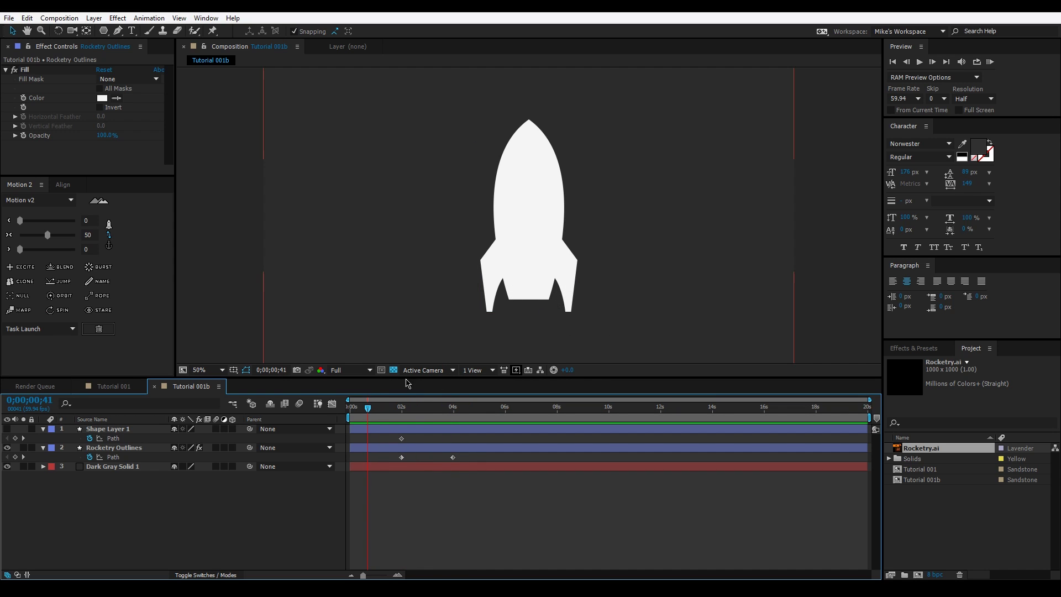
Delete the rocket's 04s and triangle's 02s Path keyframes and unhide the triangle
left_click(452, 457)
key("Delete")
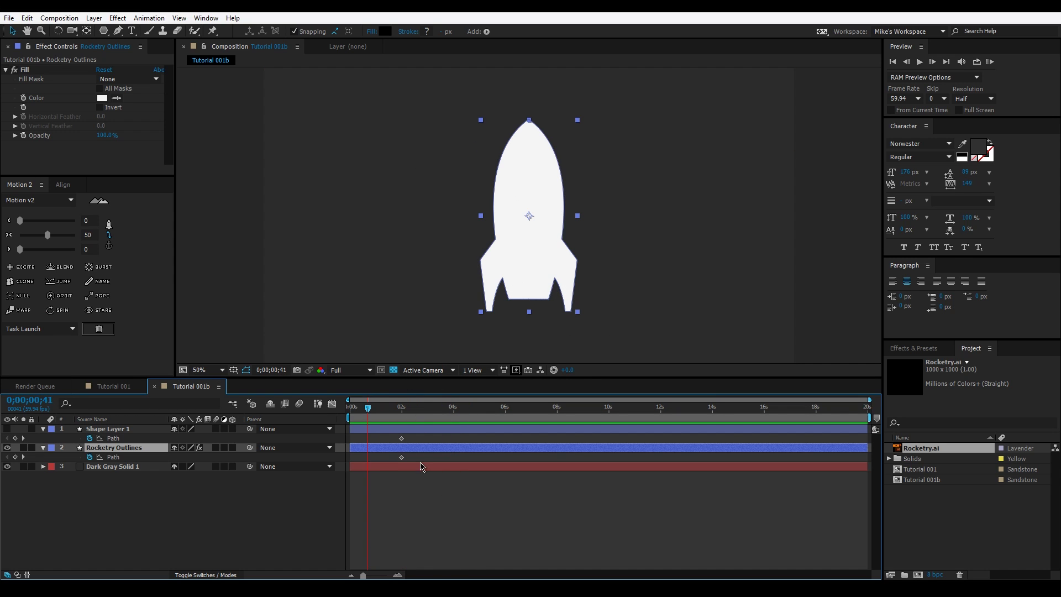
left_click(402, 438)
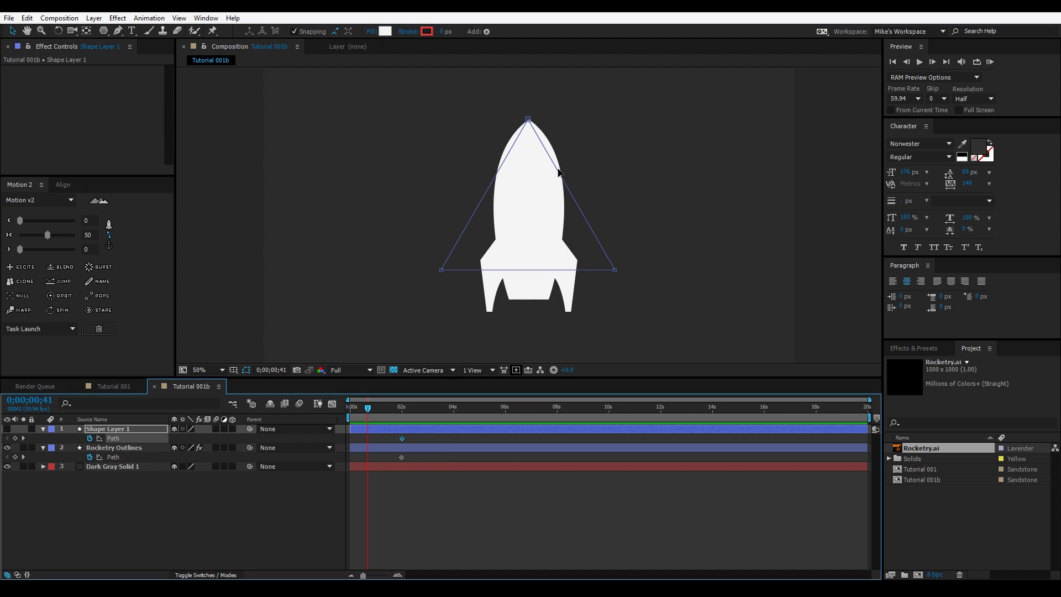
key("Delete")
left_click(7, 429)
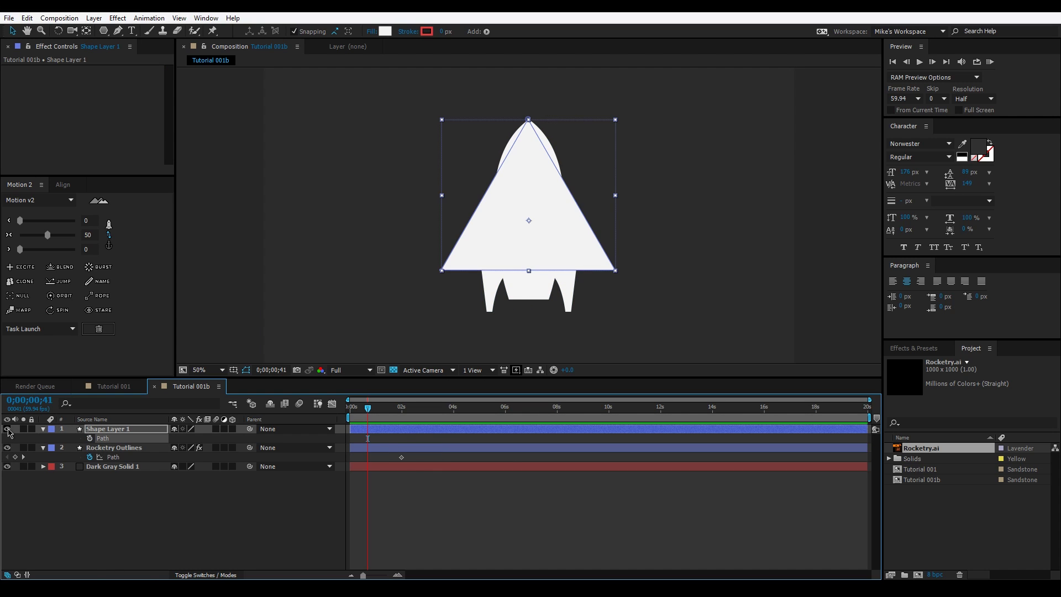
Move the triangle's anchor point to its top vertex
left_click(137, 547)
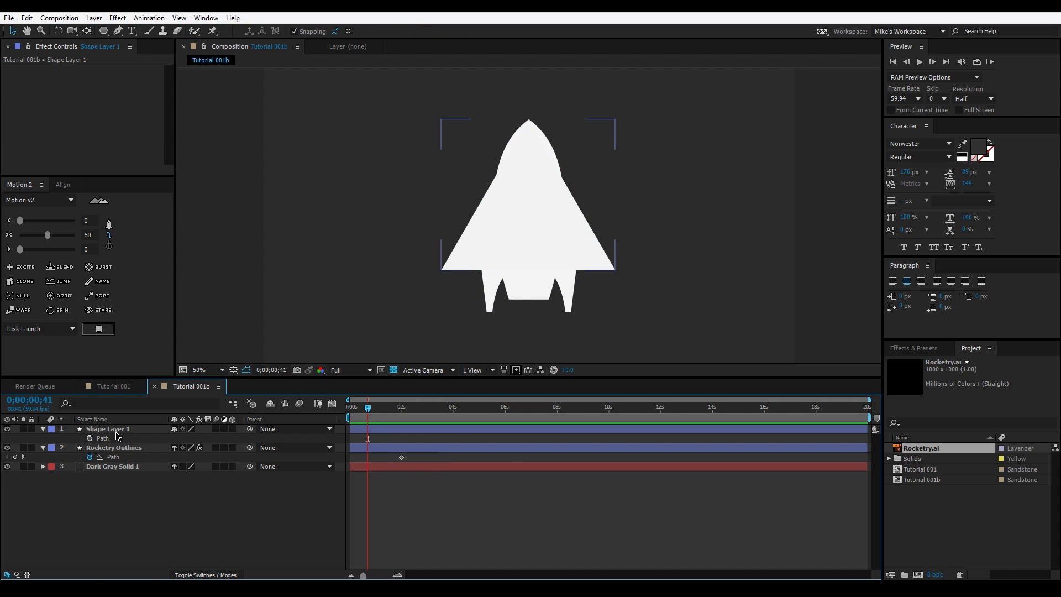
left_click(133, 430)
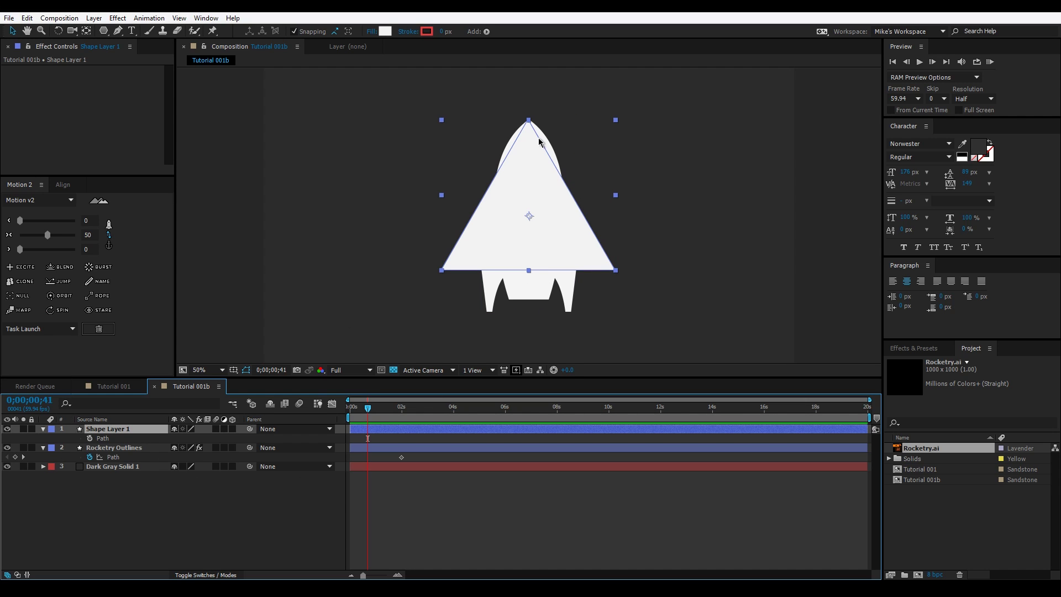
left_click(138, 525)
left_click(128, 434)
left_click(109, 244)
left_click(79, 220)
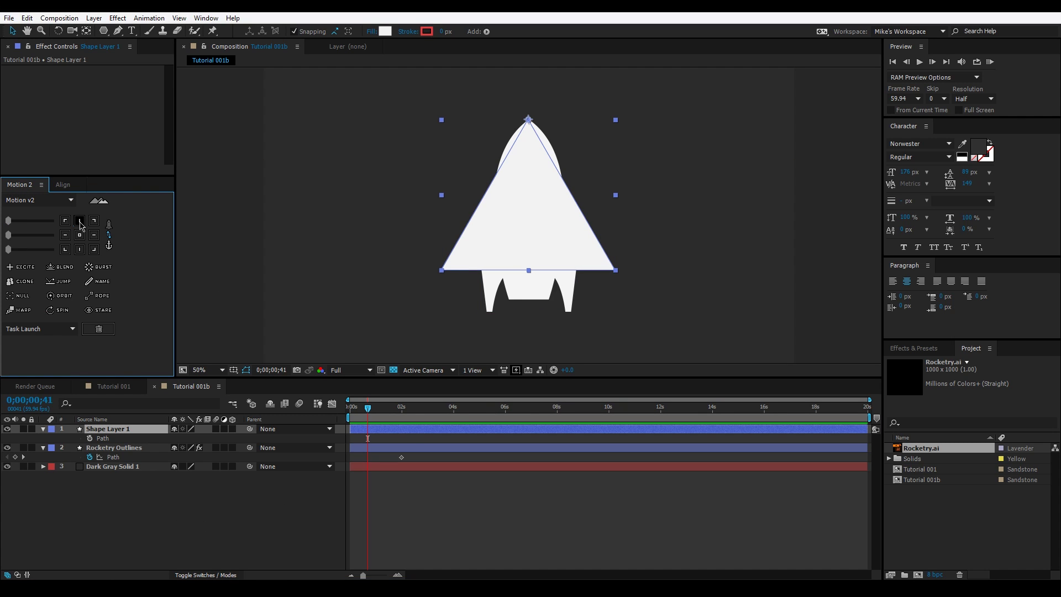
Scale the triangle to 126% and lower its opacity to 27%
left_click(166, 525)
left_click(127, 428)
key("s")
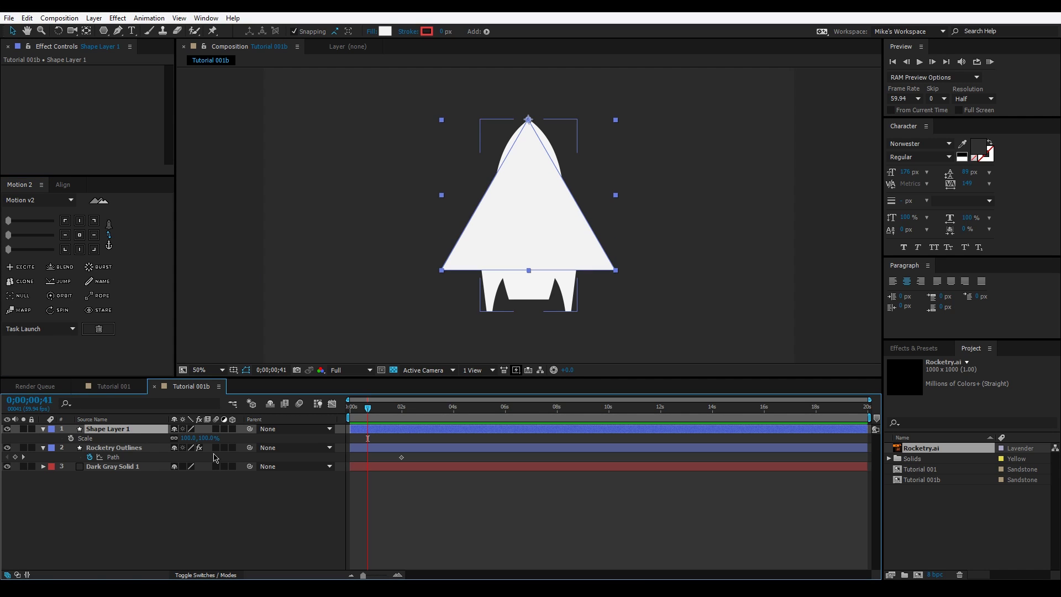
left_click_drag(211, 438, 223, 438)
left_click(199, 513)
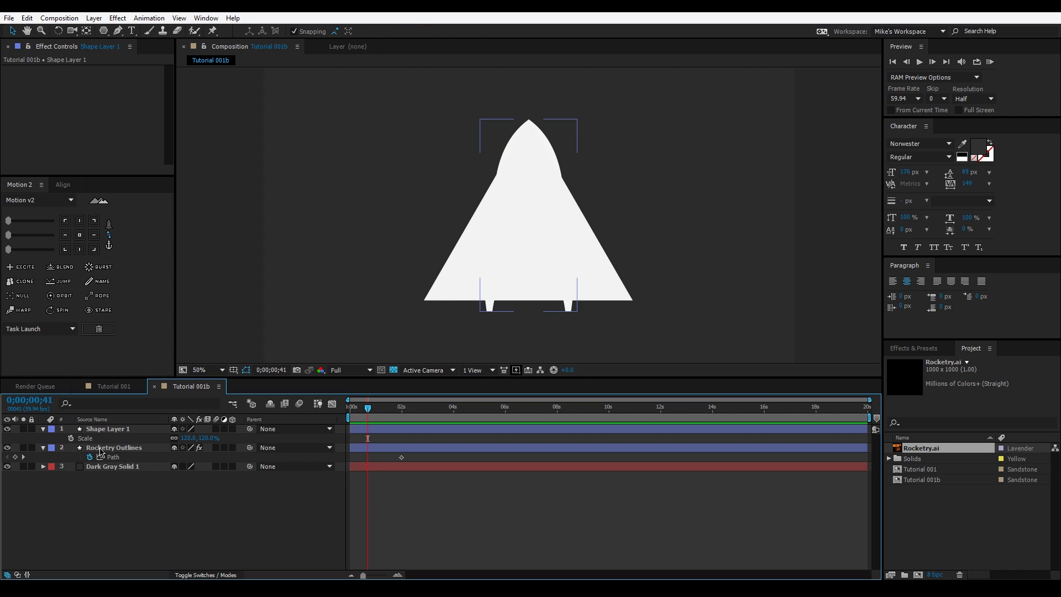
left_click(108, 429)
key("t")
left_click_drag(174, 439, 133, 439)
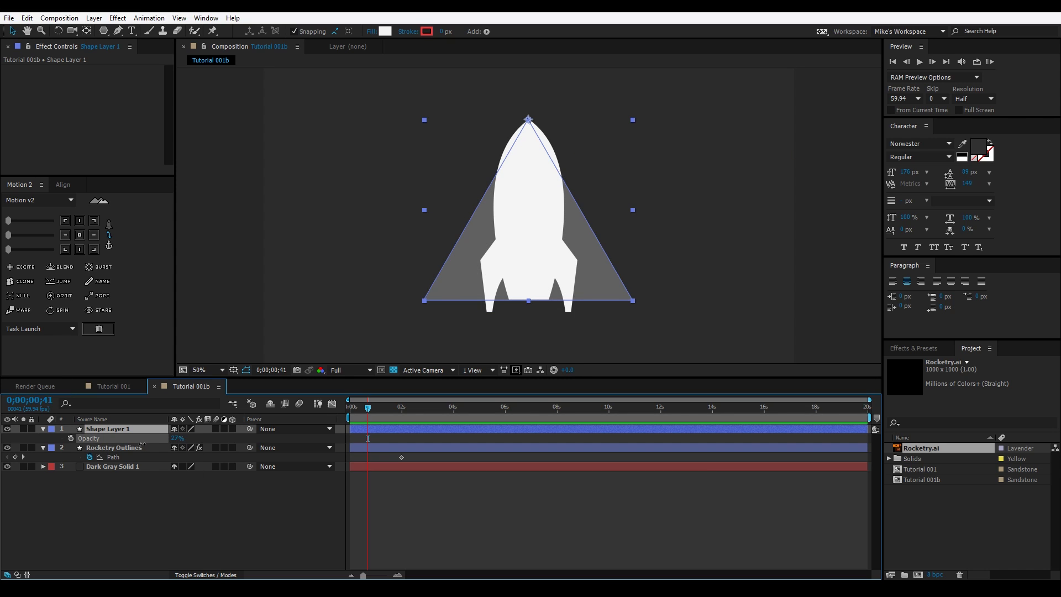
left_click(199, 525)
left_click(454, 411)
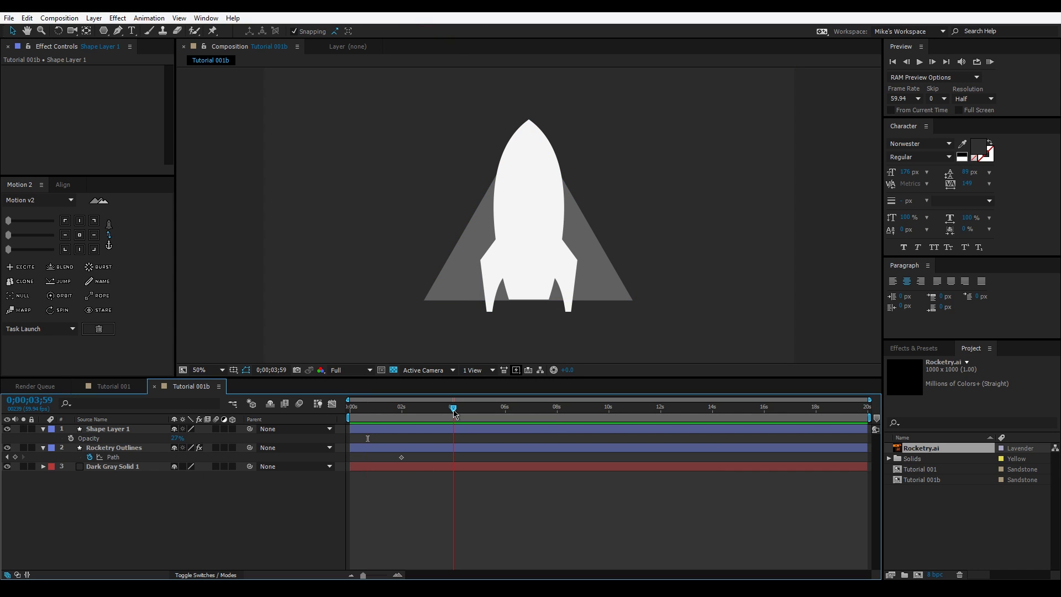
Collapse the triangle's properties and select the rocket outline's path for free transform
left_click(44, 429)
left_click(114, 448)
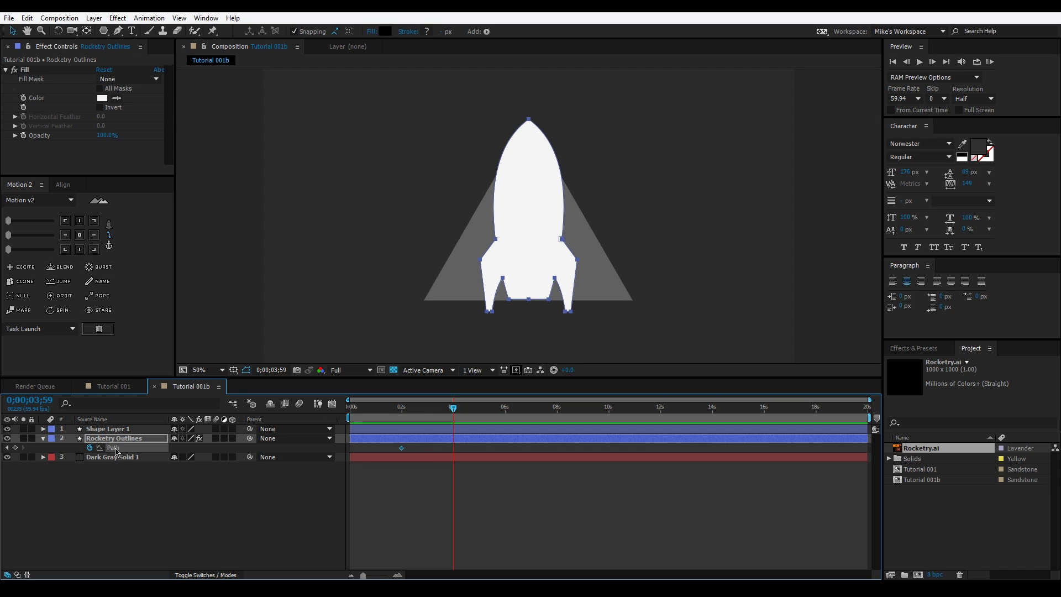
double_click(542, 251)
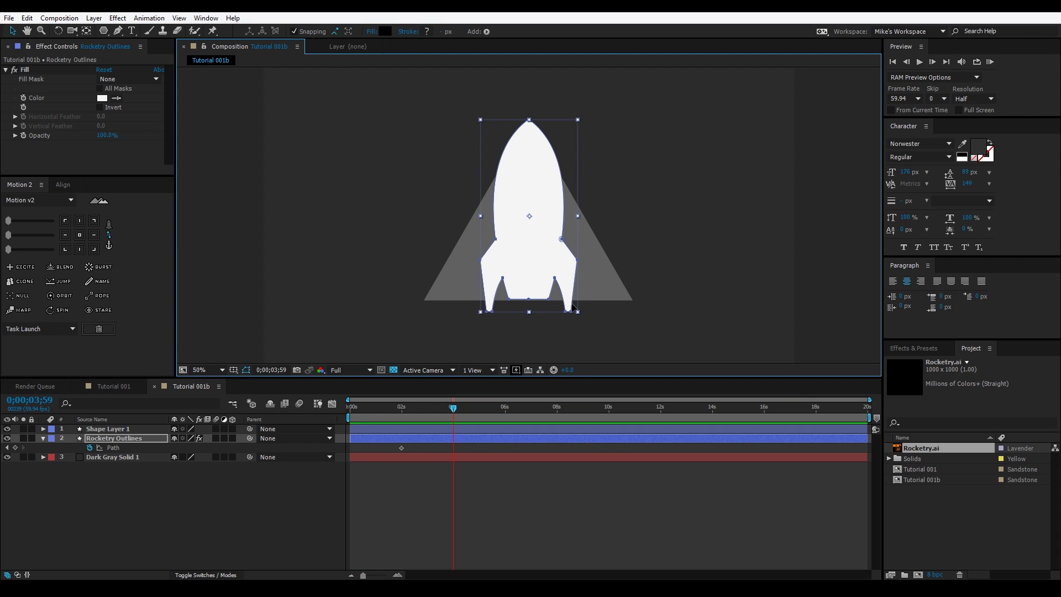
key("period")
key("period")
key("comma")
left_click(160, 496)
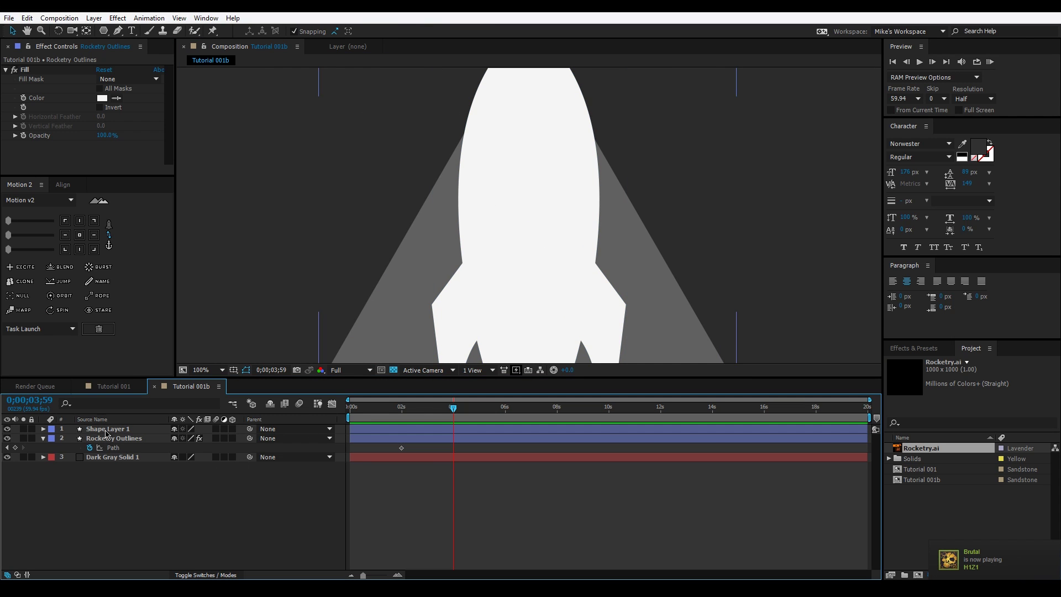
key("comma")
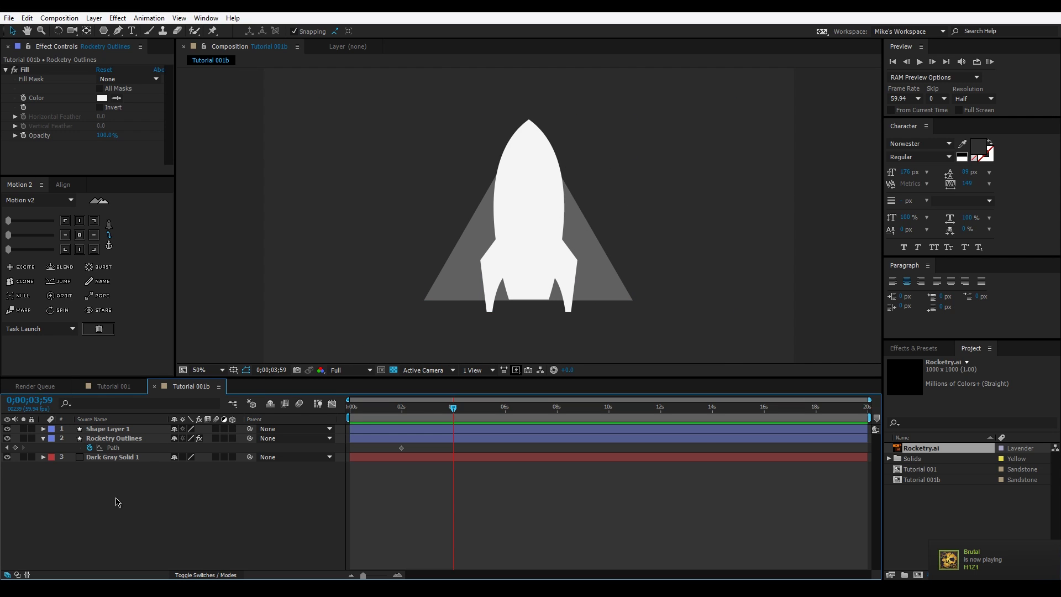
Move Rocketry Outlines above Shape Layer 1, set its opacity to 27%, and show its Path
left_click_drag(126, 441, 128, 426)
key("t")
left_click_drag(176, 438, 149, 449)
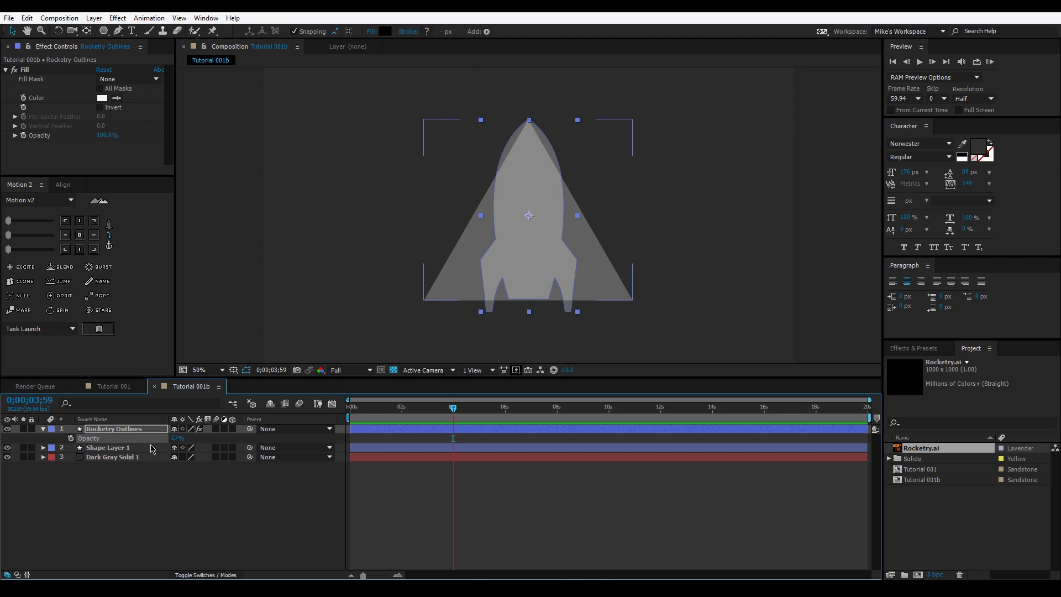
left_click(199, 495)
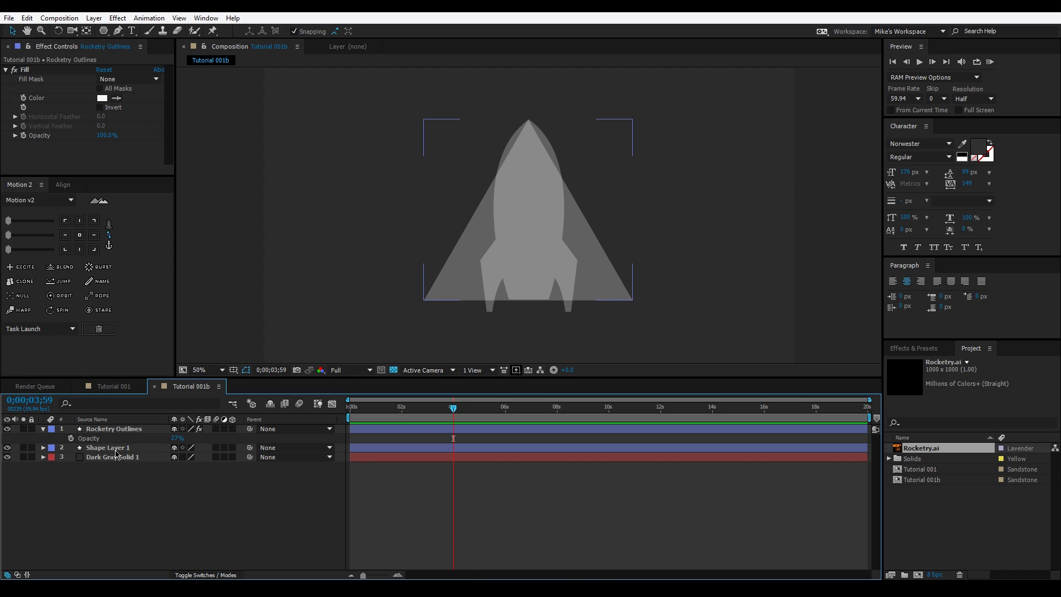
left_click(126, 430)
key("u")
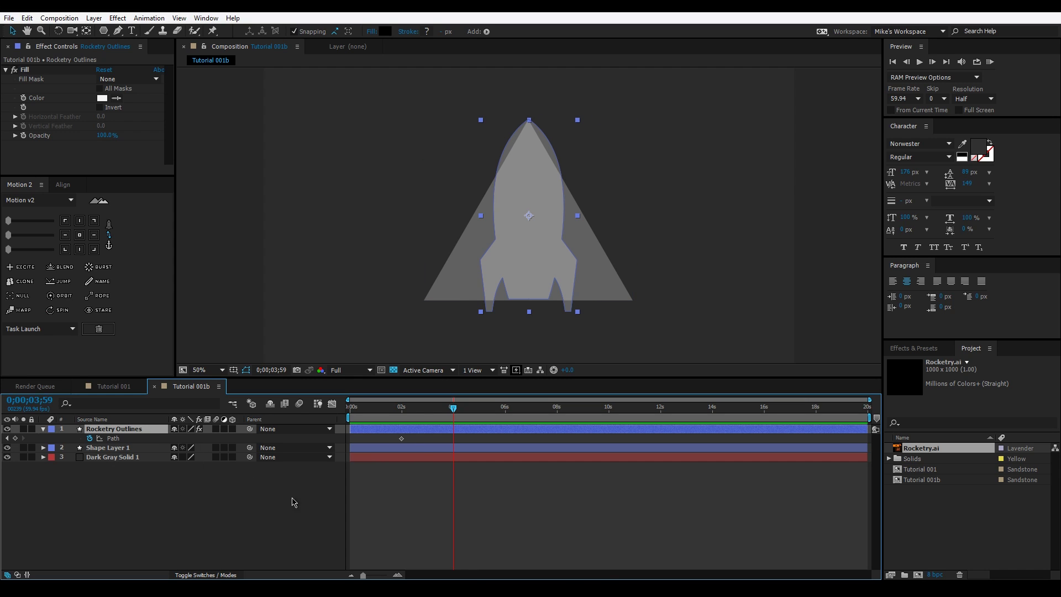
At 100% zoom, pull the rocket path's leg vertices down onto the triangle's base line
left_click(528, 246)
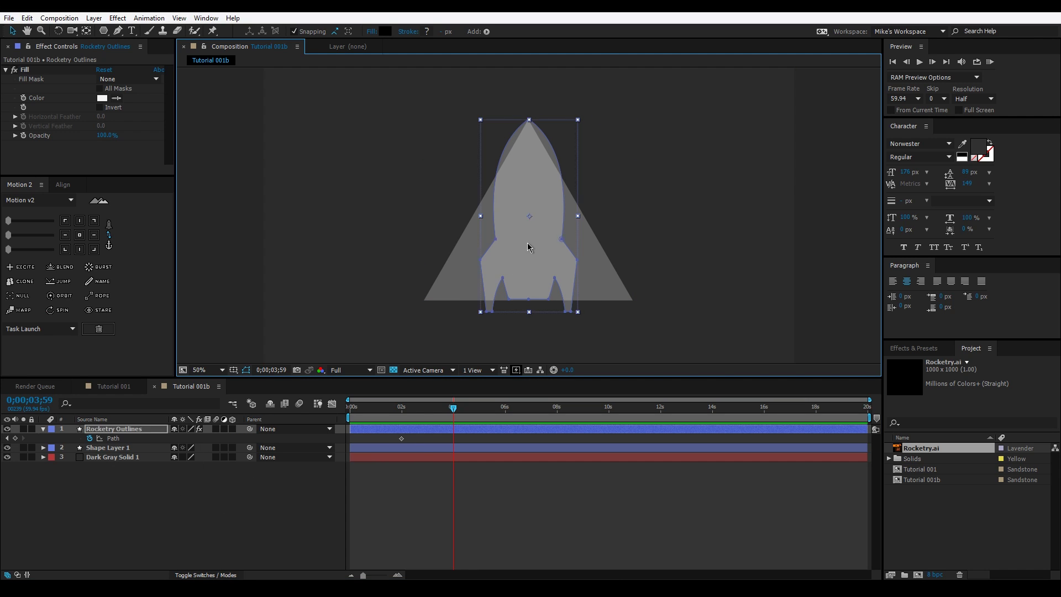
key("period")
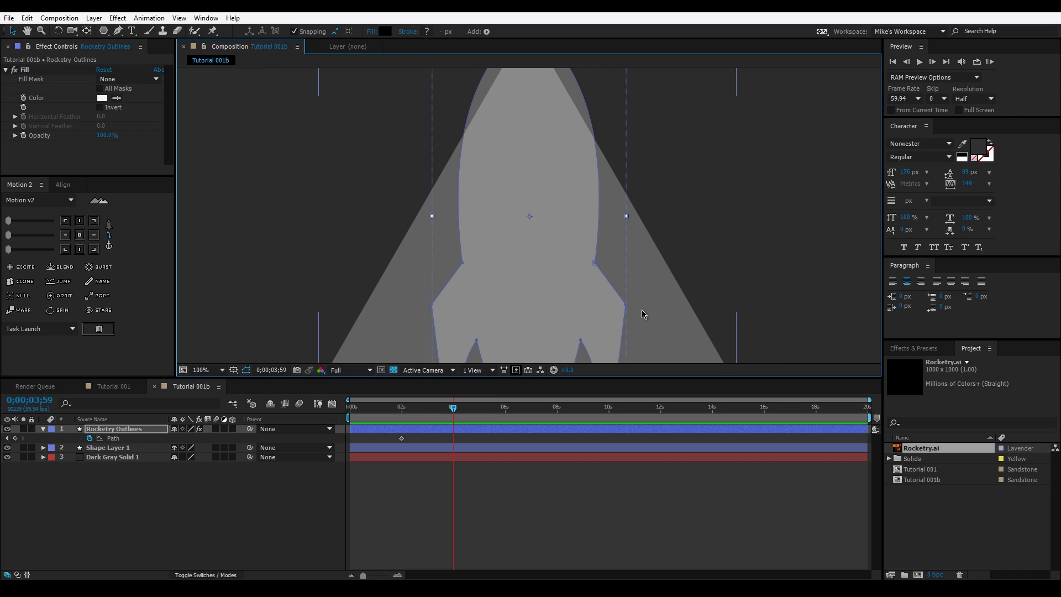
left_click_drag(639, 307, 703, 177)
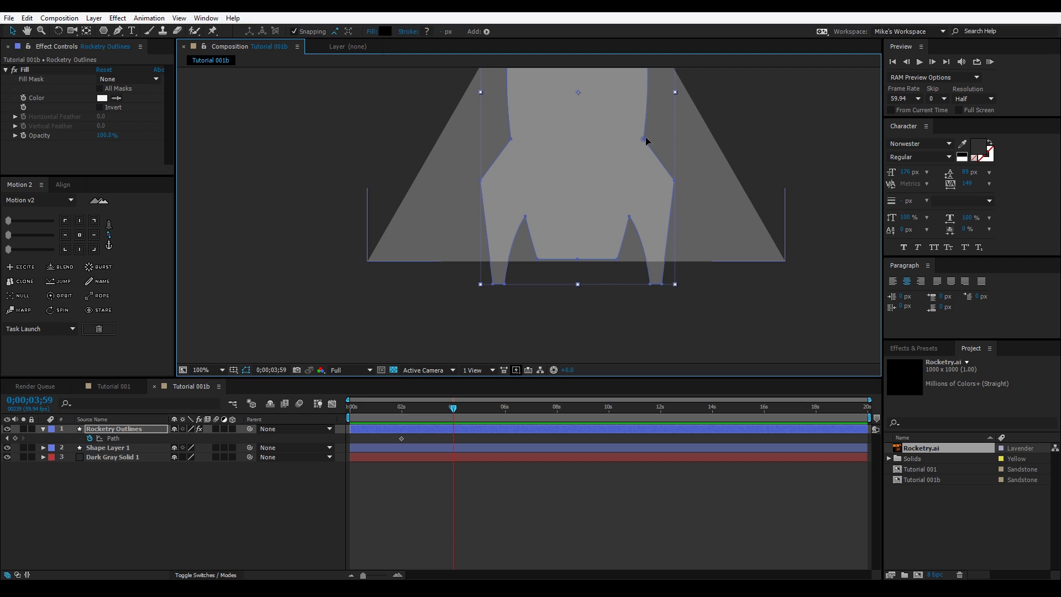
scroll(641, 216, "up", 4)
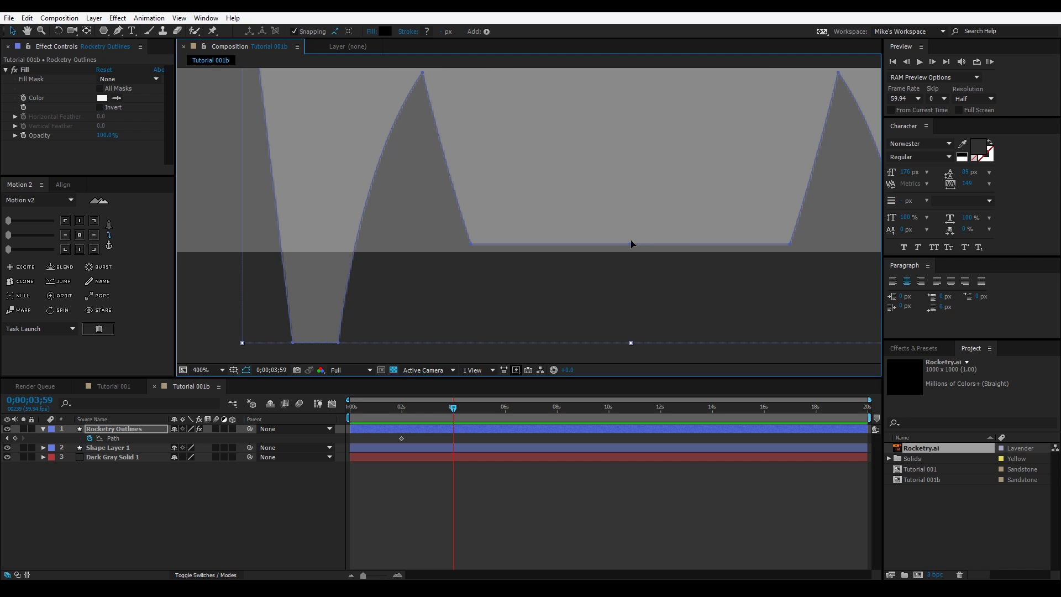
left_click_drag(629, 245, 630, 251)
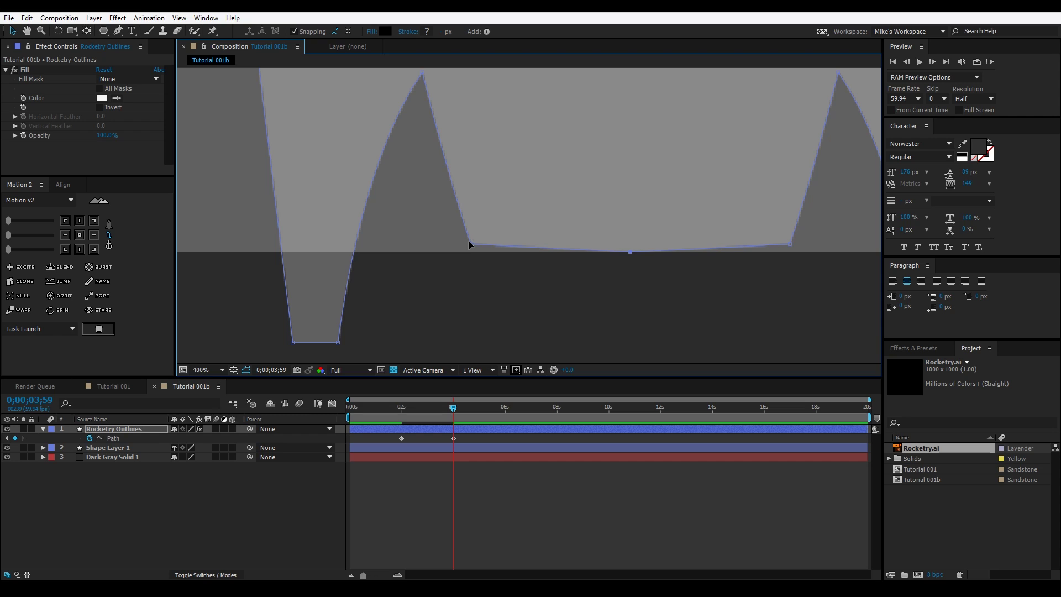
left_click_drag(469, 241, 471, 252)
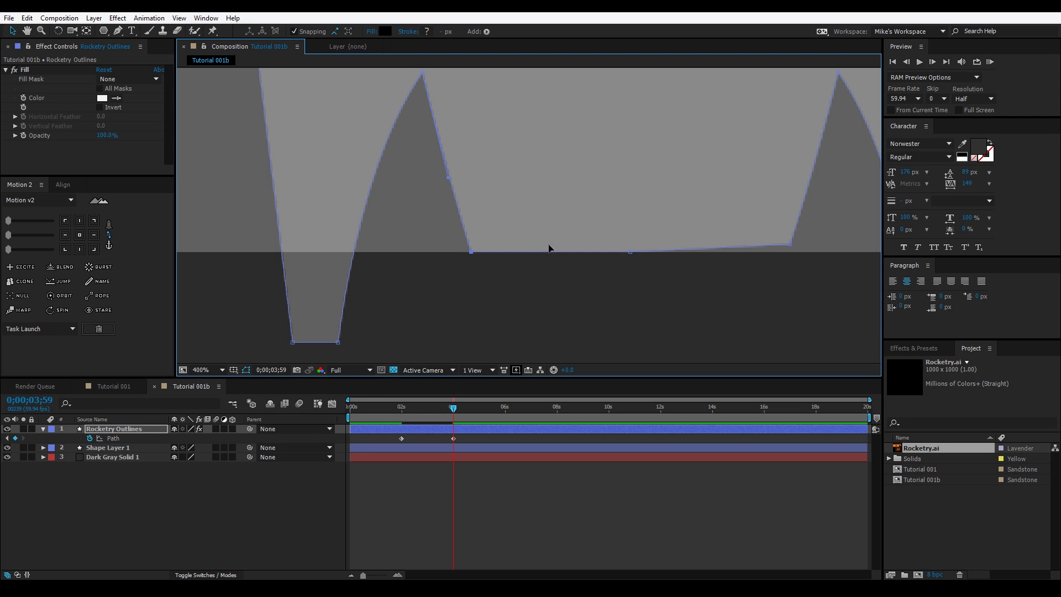
left_click_drag(791, 246, 793, 253)
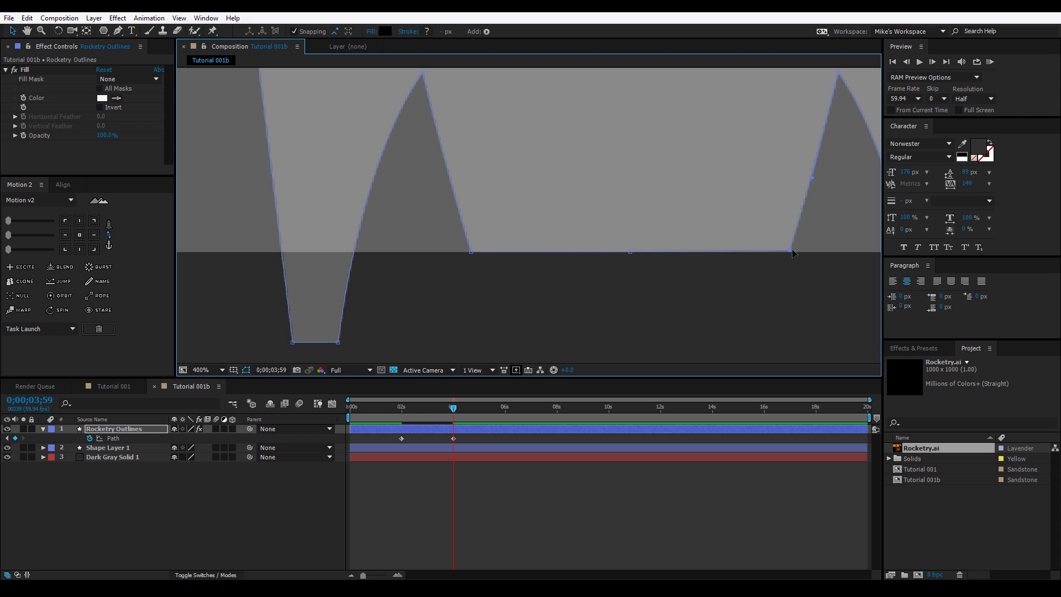
Move the remaining vertices to remove the spike and notch and match the triangle's bottom edge
scroll(792, 253, "down", 5)
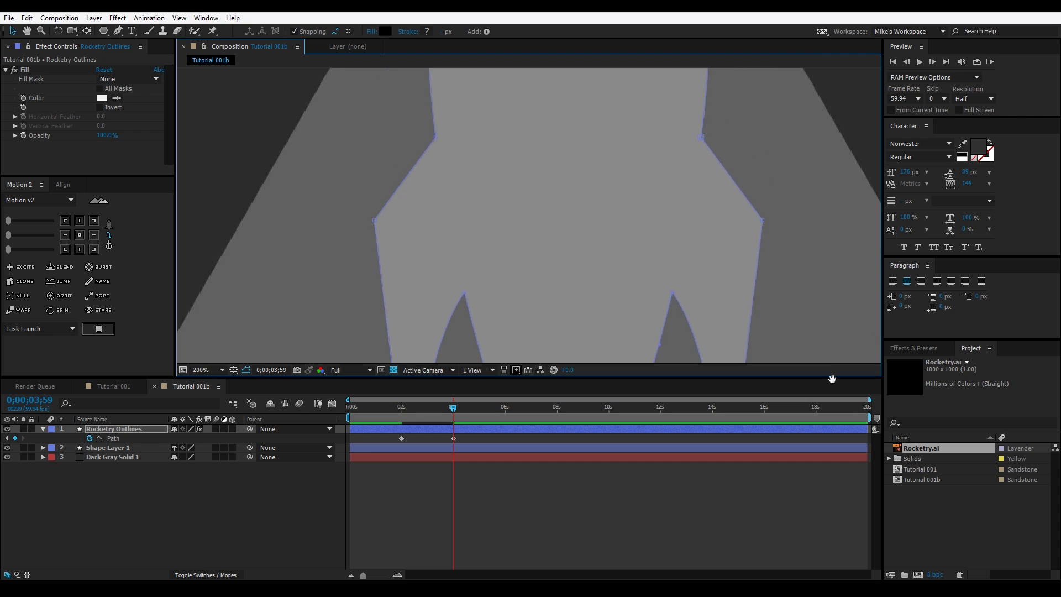
left_click_drag(459, 217, 450, 293)
left_click_drag(414, 154, 571, 267)
key("ctrl+z")
scroll(556, 220, "up", 3)
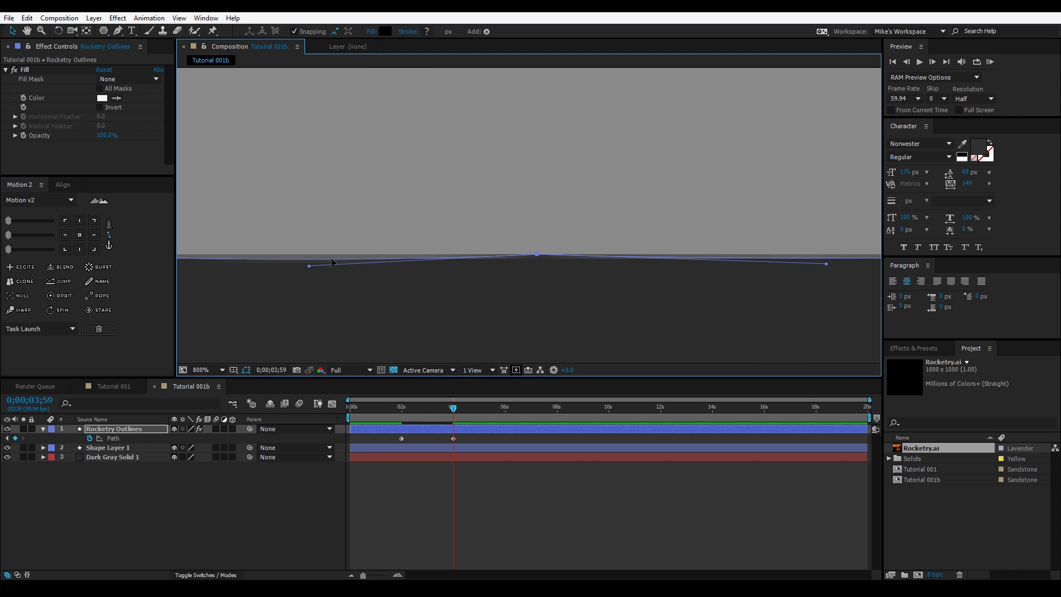
scroll(587, 246, "down", 4)
scroll(498, 288, "up", 3)
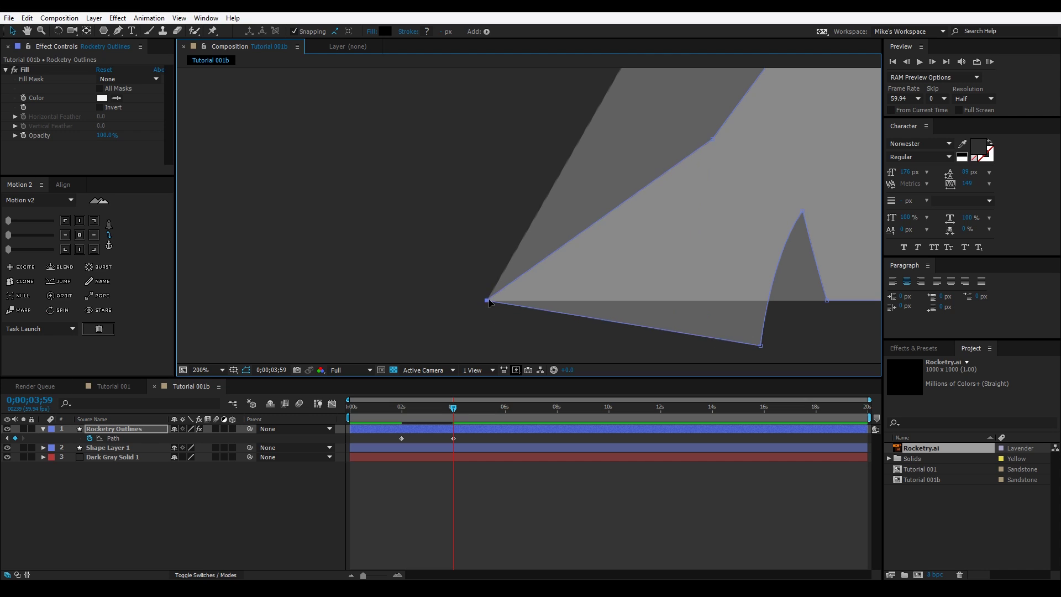
scroll(717, 281, "down", 3)
left_click_drag(577, 227, 509, 276)
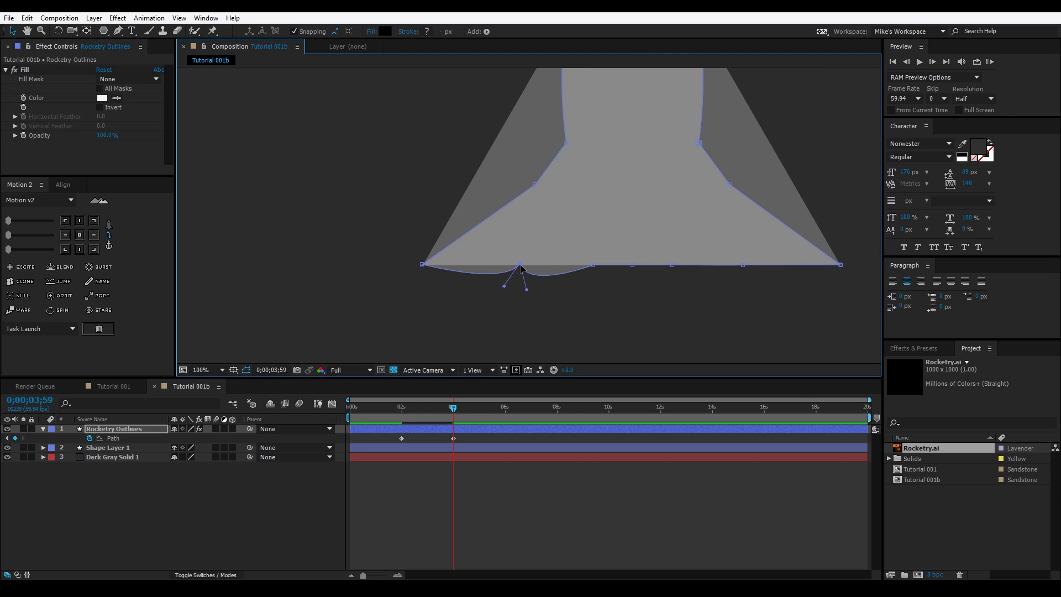
scroll(554, 221, "up", 6)
scroll(298, 286, "down", 6)
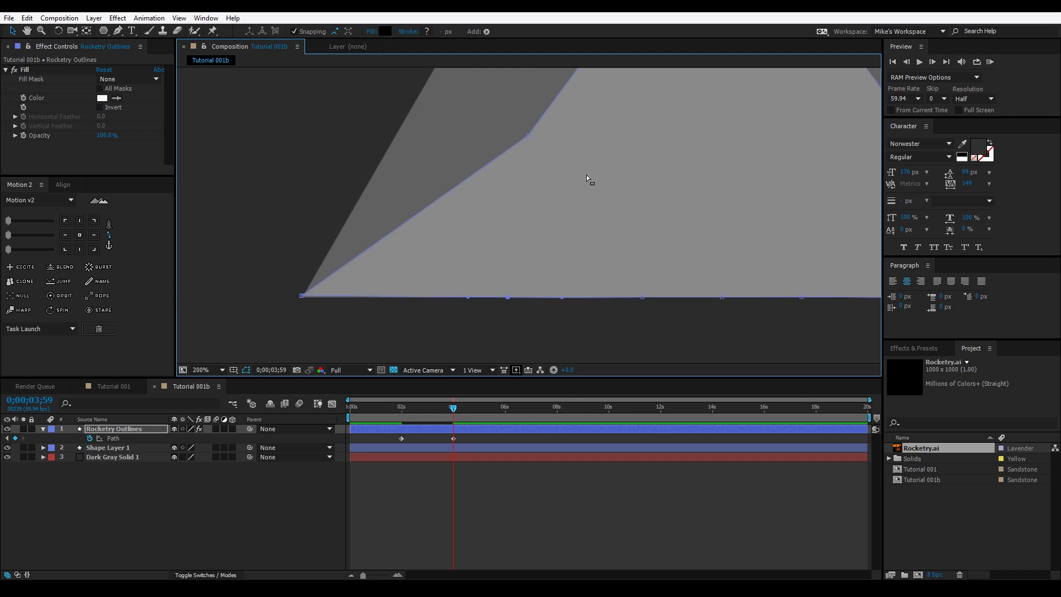
scroll(512, 130, "up", 2)
scroll(542, 213, "down", 2)
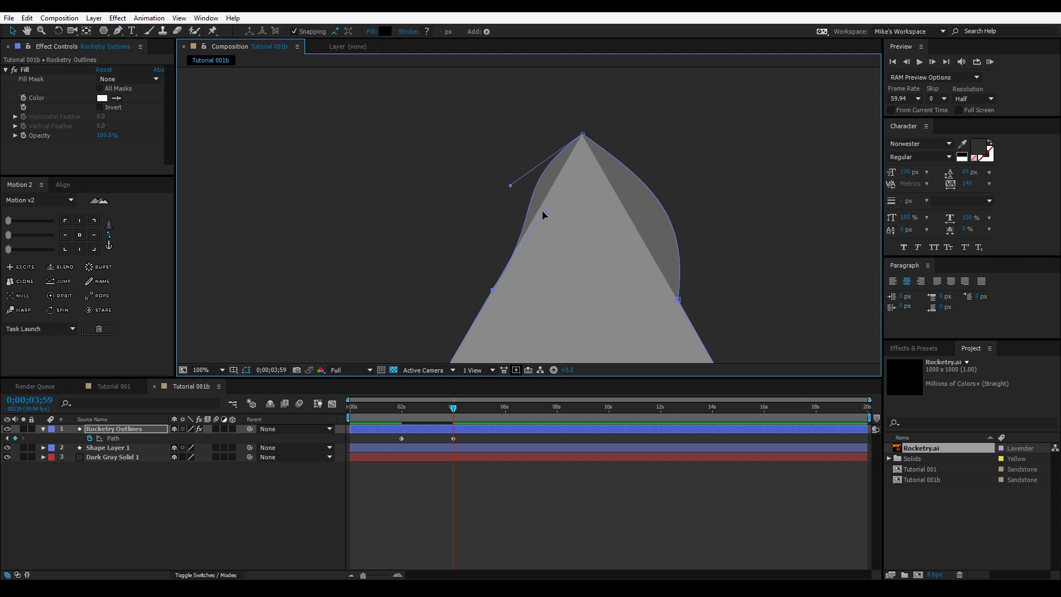
scroll(597, 128, "up", 4)
scroll(643, 196, "down", 4)
scroll(643, 197, "down", 4)
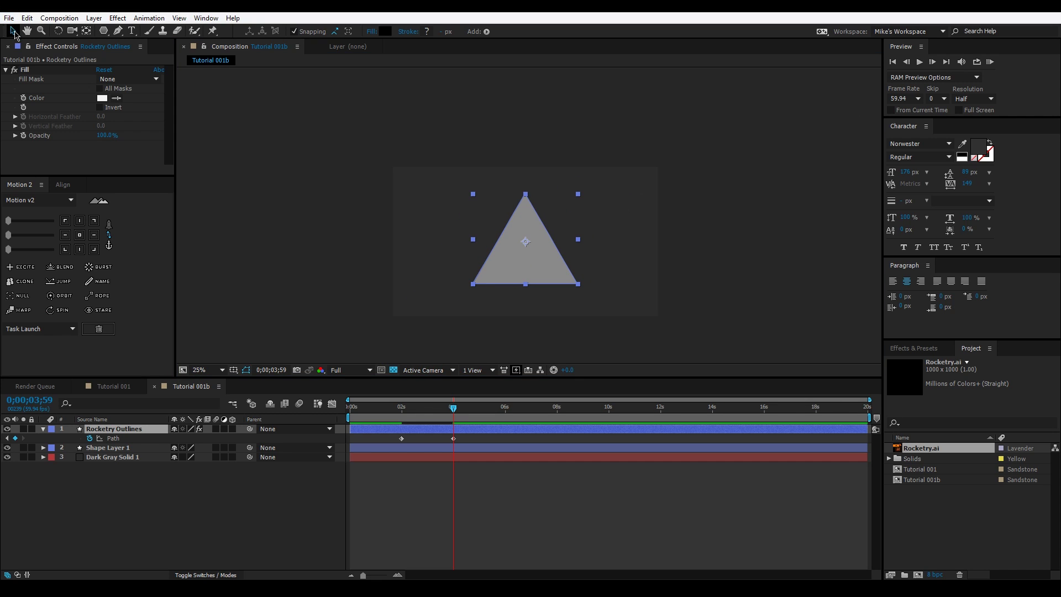
Delete the original triangle layer, Shape Layer 1
left_click(697, 210)
scroll(753, 213, "up", 2)
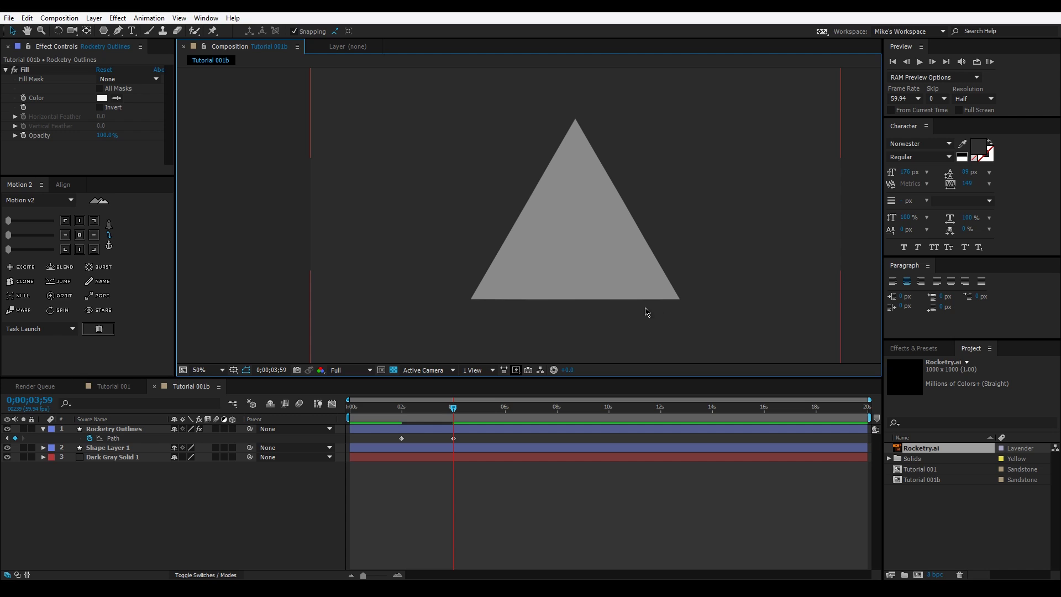
left_click(143, 522)
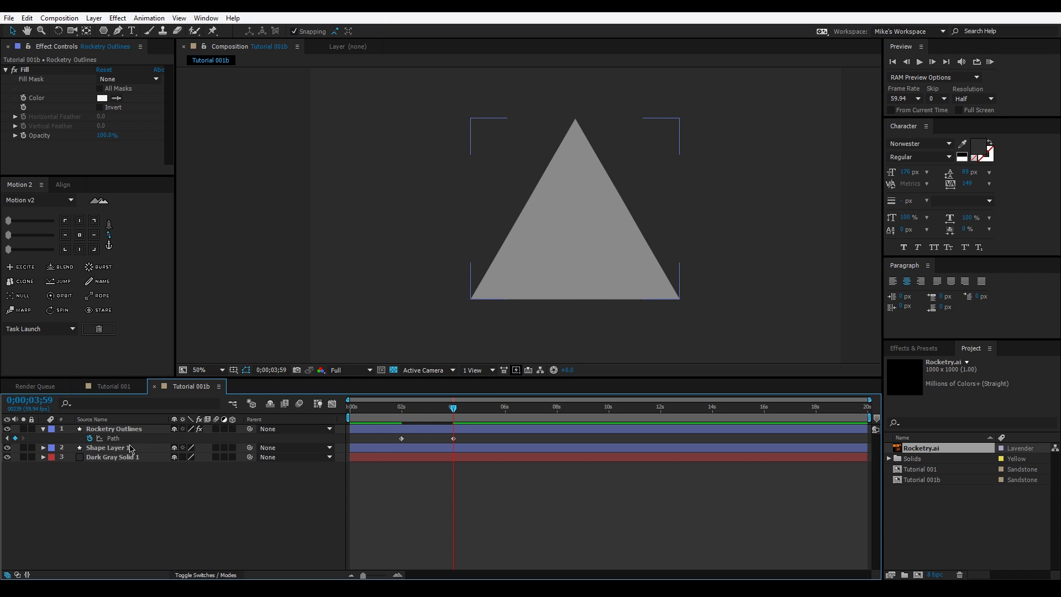
left_click(131, 449)
key("Delete")
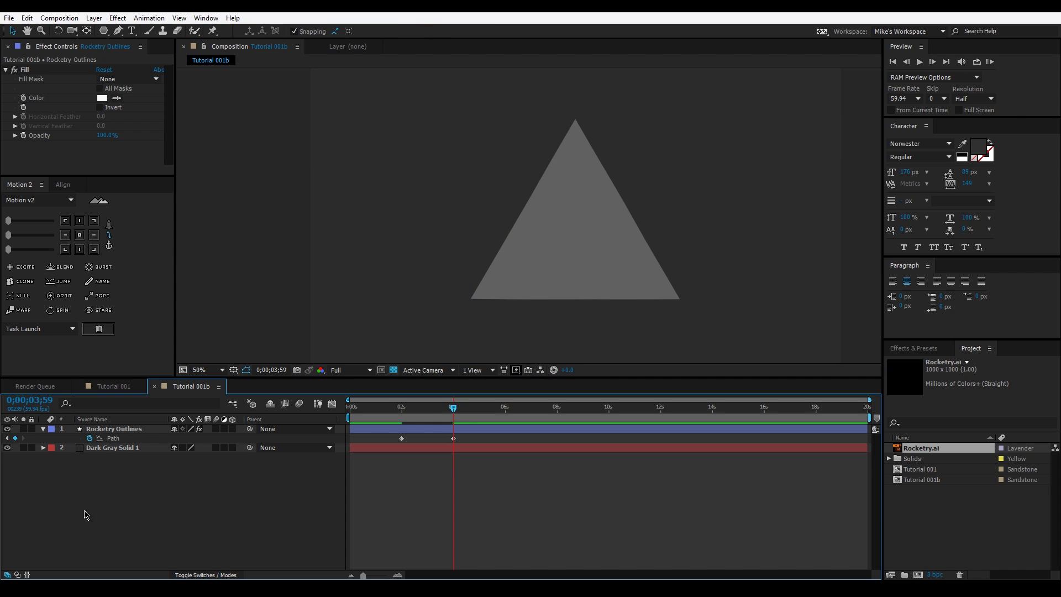
Raise Rocketry Outlines' Opacity back to 100% and scrub to check the morph
left_click(118, 434)
key("t")
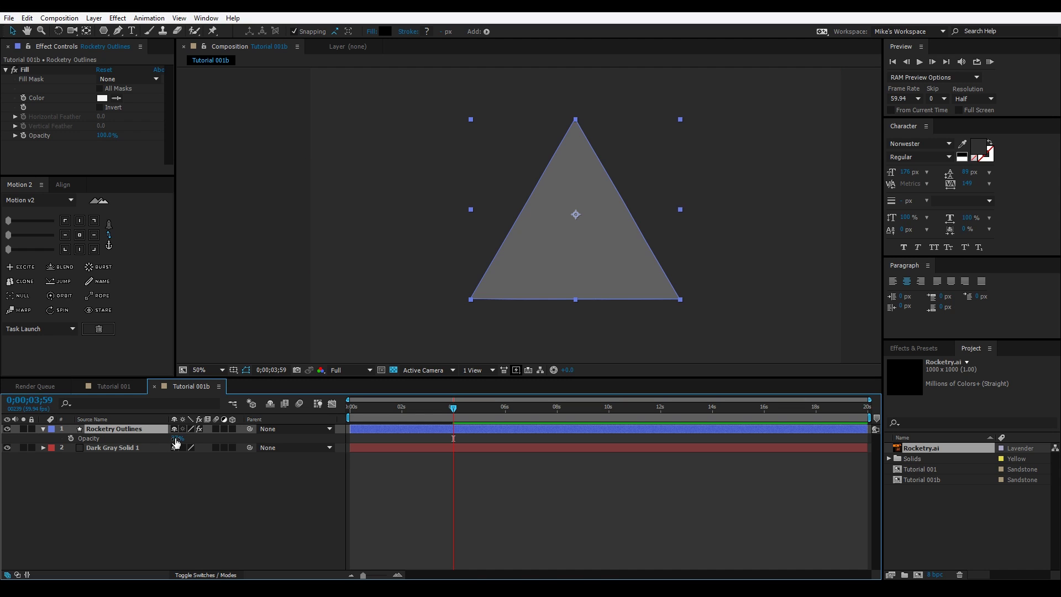
left_click_drag(177, 438, 256, 519)
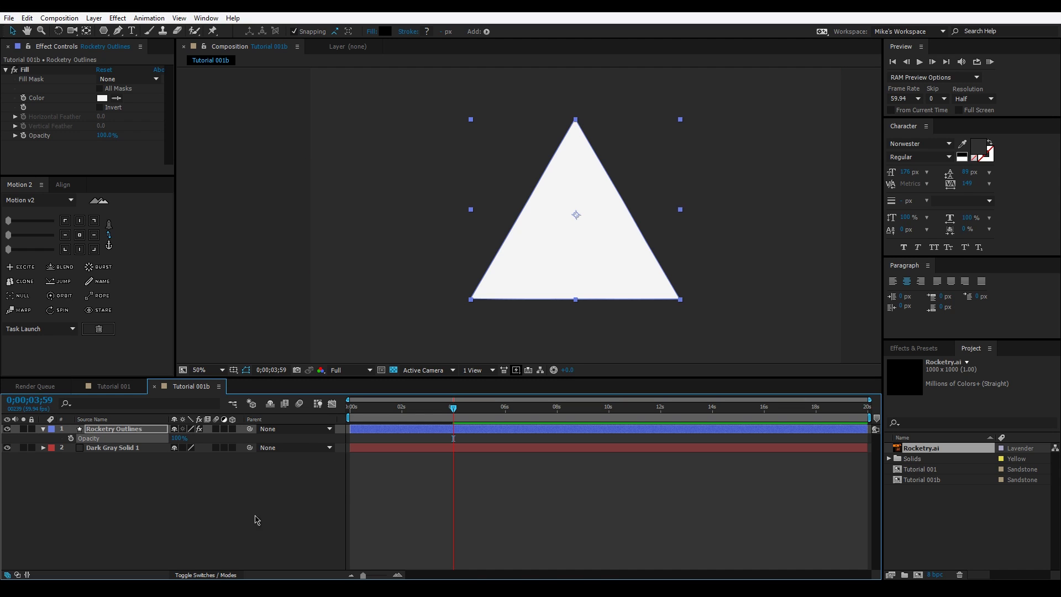
left_click(256, 519)
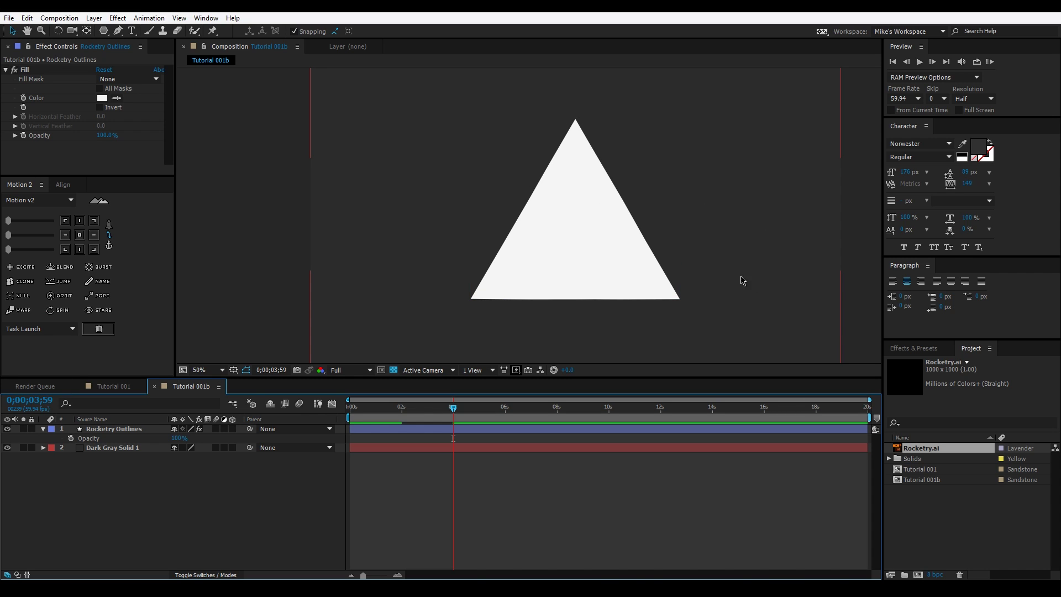
mouse_move(451, 408)
left_mouse_down()
mouse_move(401, 409)
mouse_move(447, 409)
left_mouse_up()
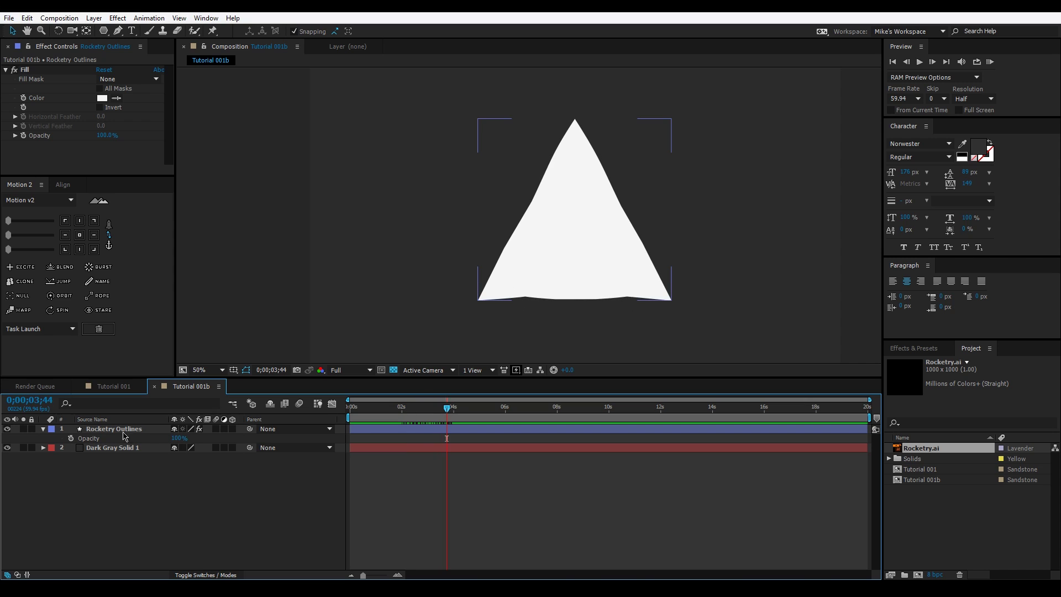
Show Rocketry Outlines' Path keyframes with U and scrub through the morph
left_click(139, 429)
key("u")
left_click(528, 476)
left_click_drag(451, 407, 449, 439)
Move the second Path keyframe later in time and preview the animation
left_click(450, 483)
left_click_drag(379, 408, 415, 398)
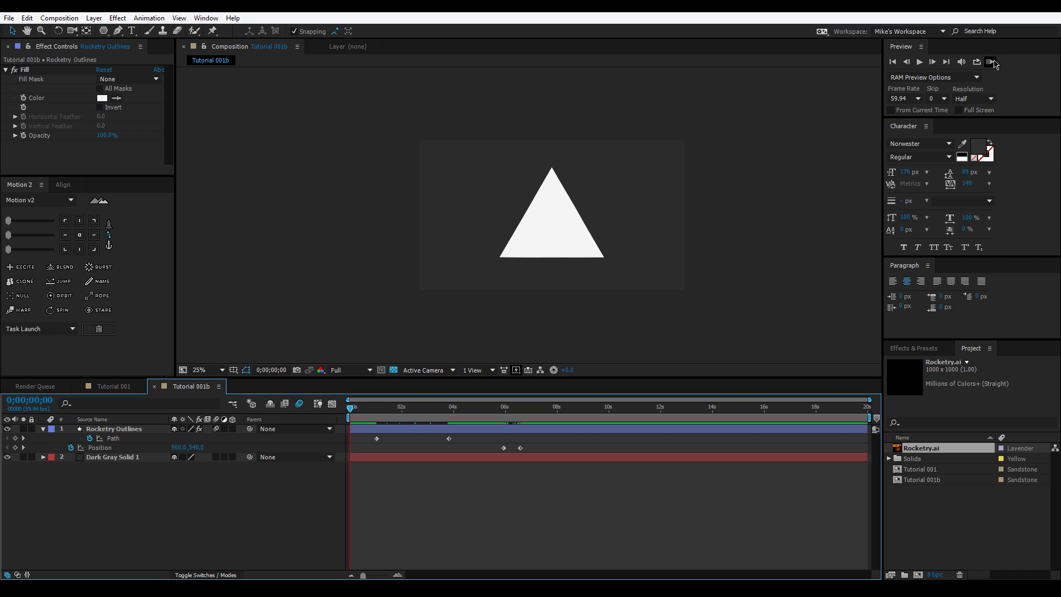
left_click(992, 63)
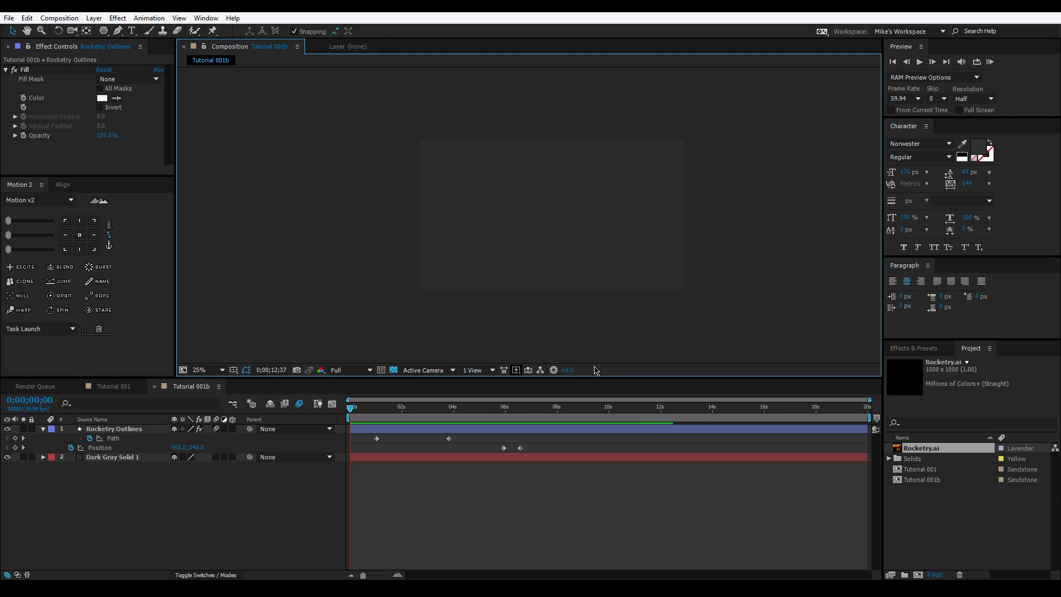
key("space")
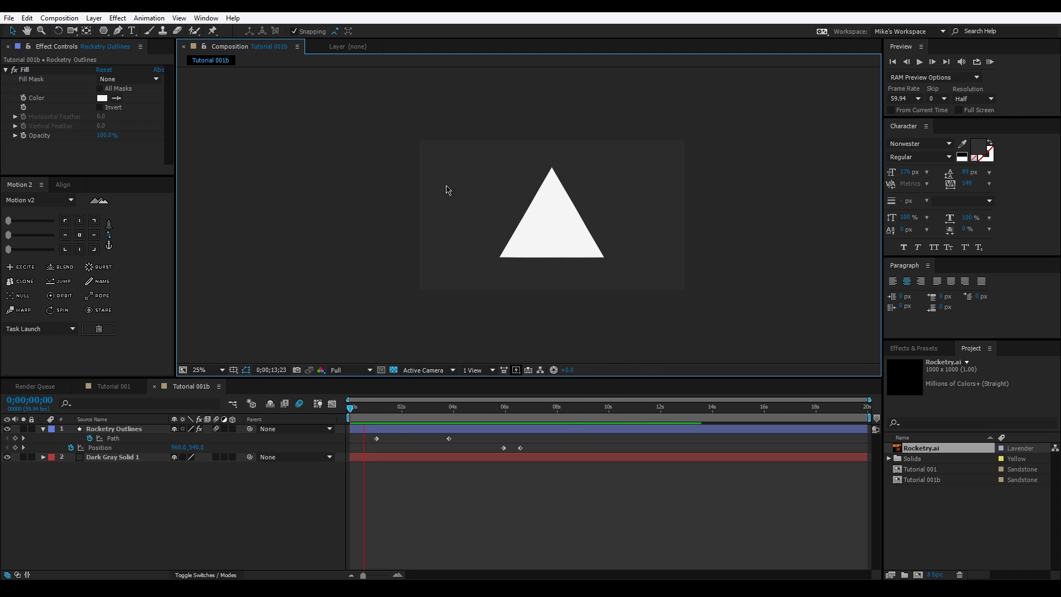